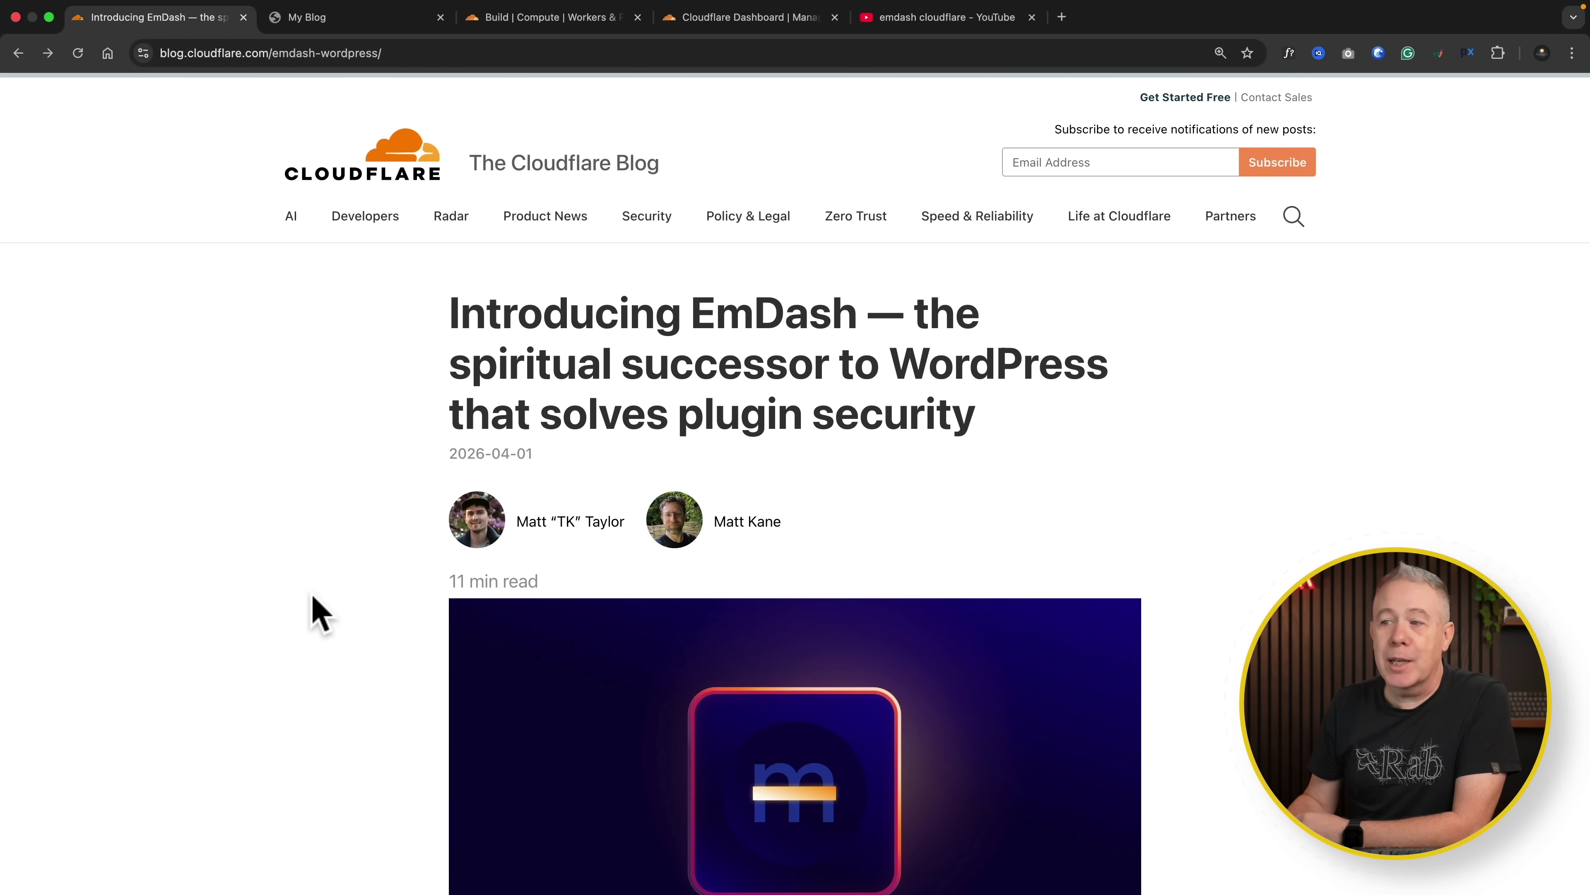
Step: Read the introduction of the EmDash announcement article and open the EmDash Playground linked in it
scroll(321, 612, "down", 8)
scroll(321, 612, "down", 4)
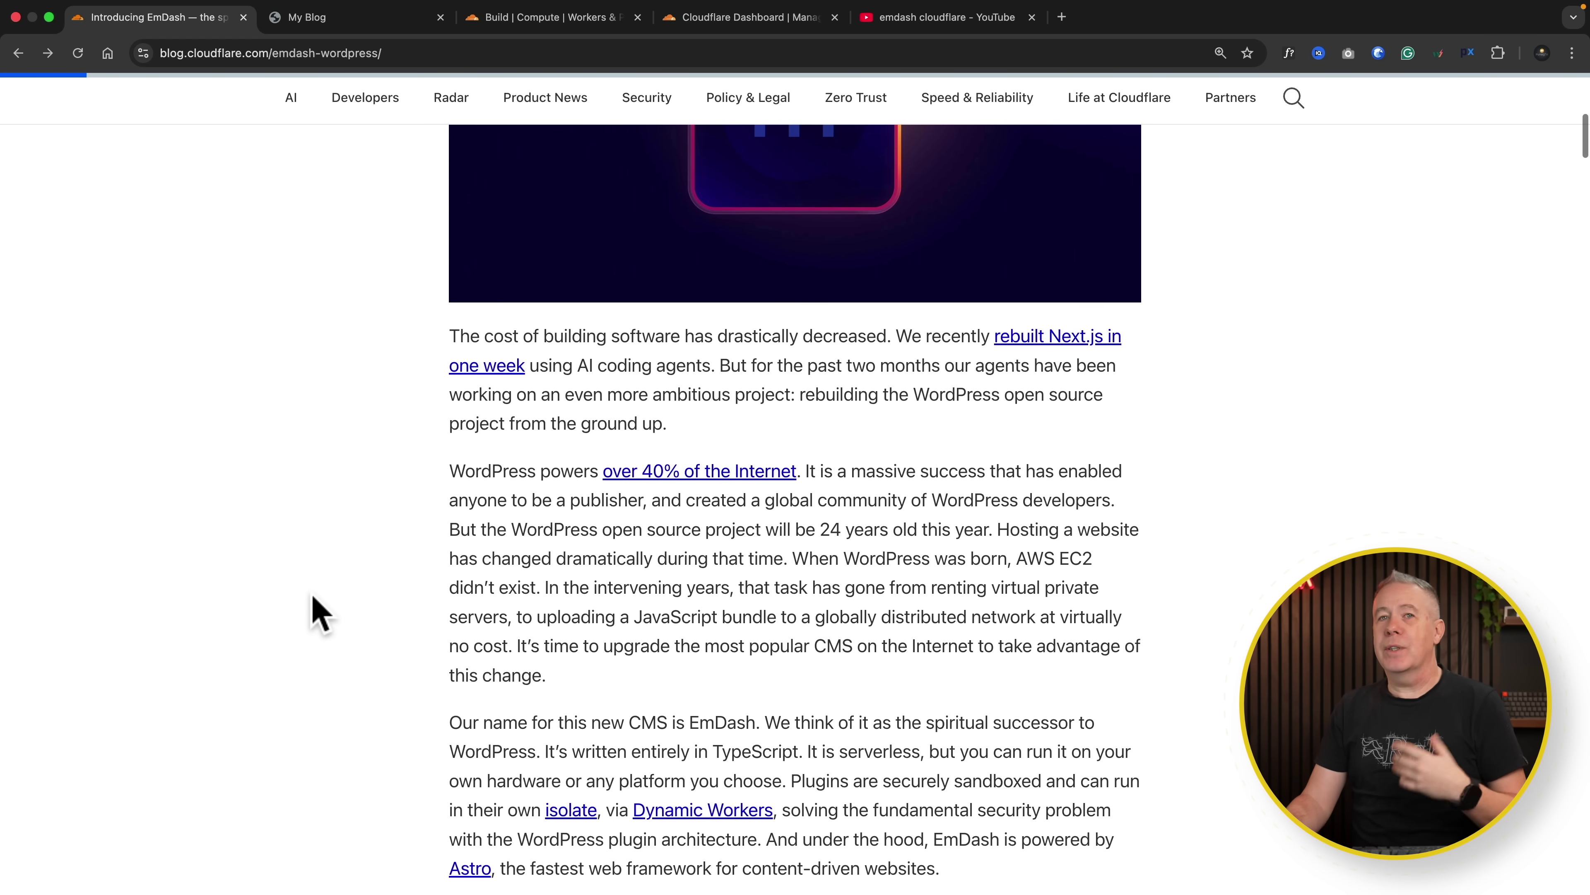
scroll(321, 612, "down", 5)
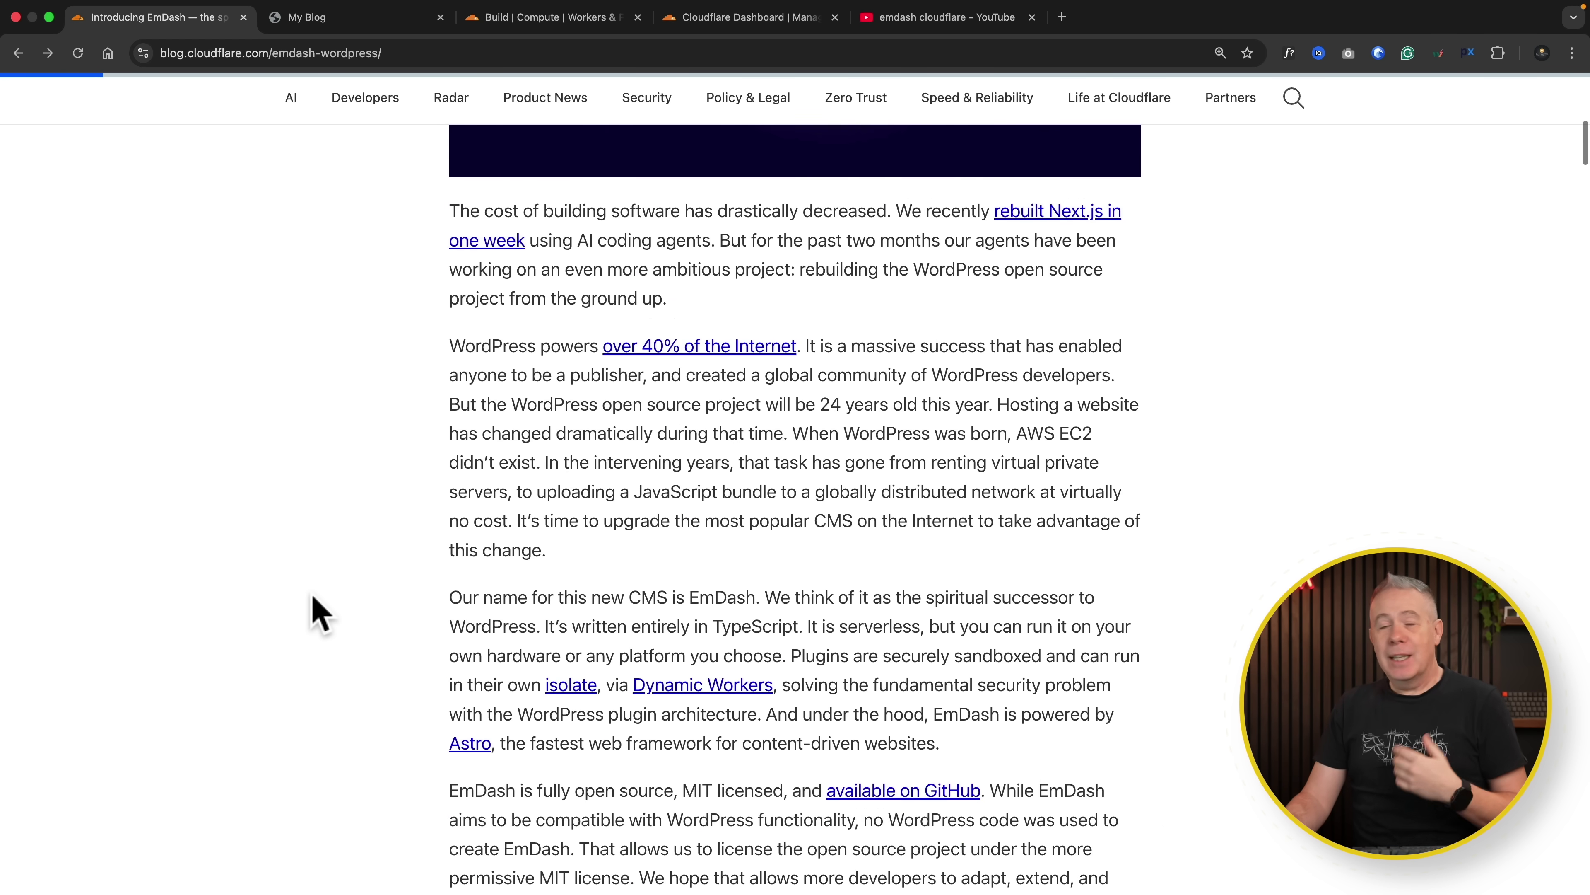
scroll(316, 611, "down", 7)
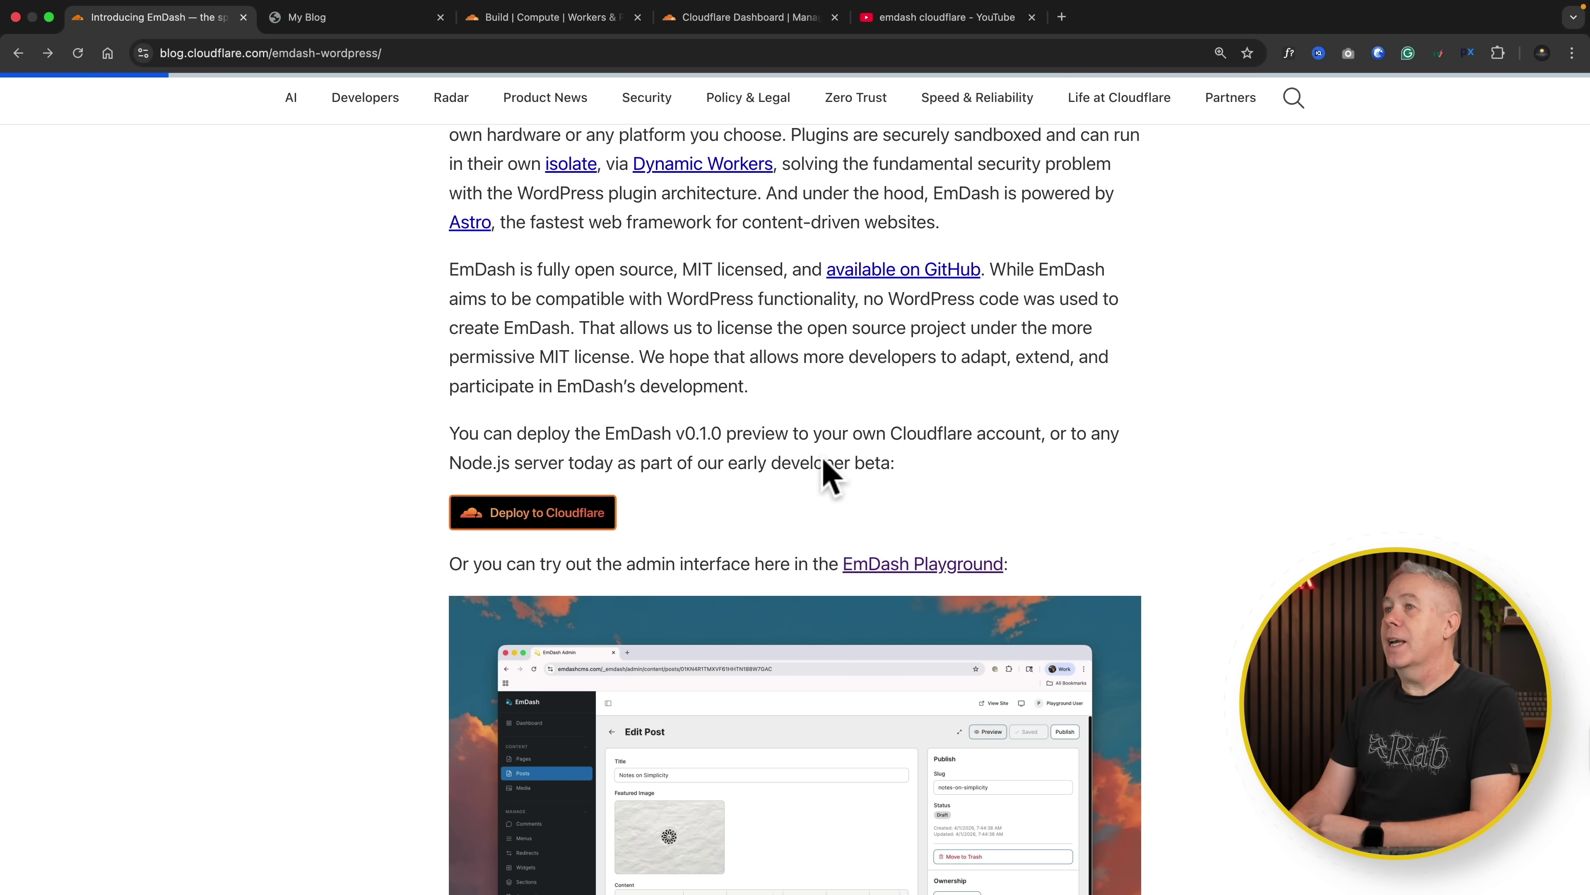
left_click(908, 580)
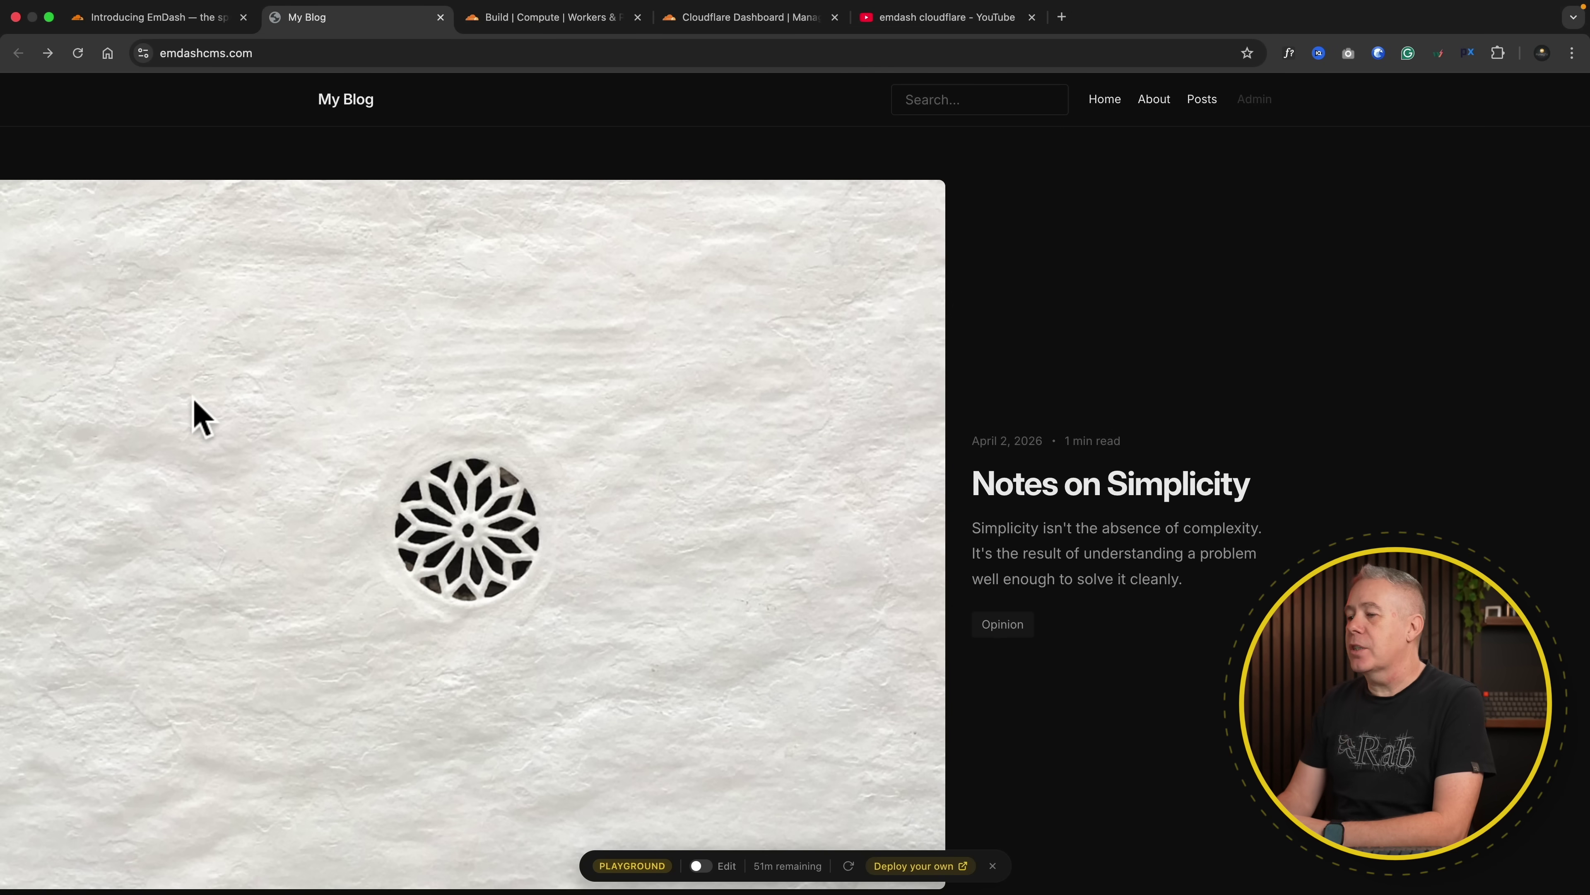
Step: Look through the demo blog's homepage and read its "Small Tools, Big Impact" post
scroll(984, 603, "down", 3)
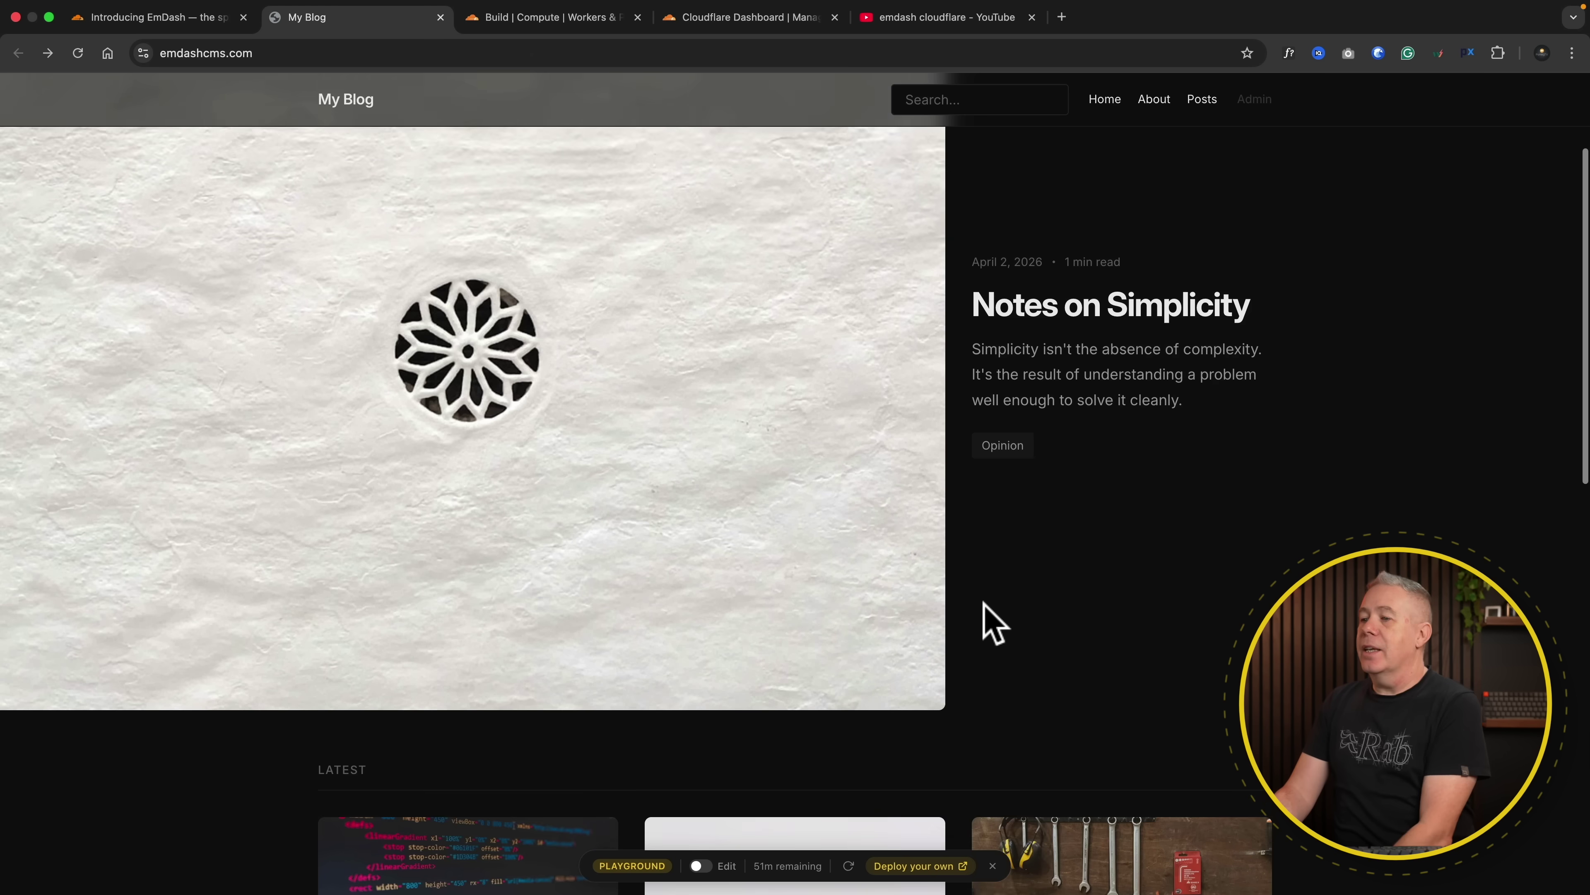
scroll(988, 621, "down", 6)
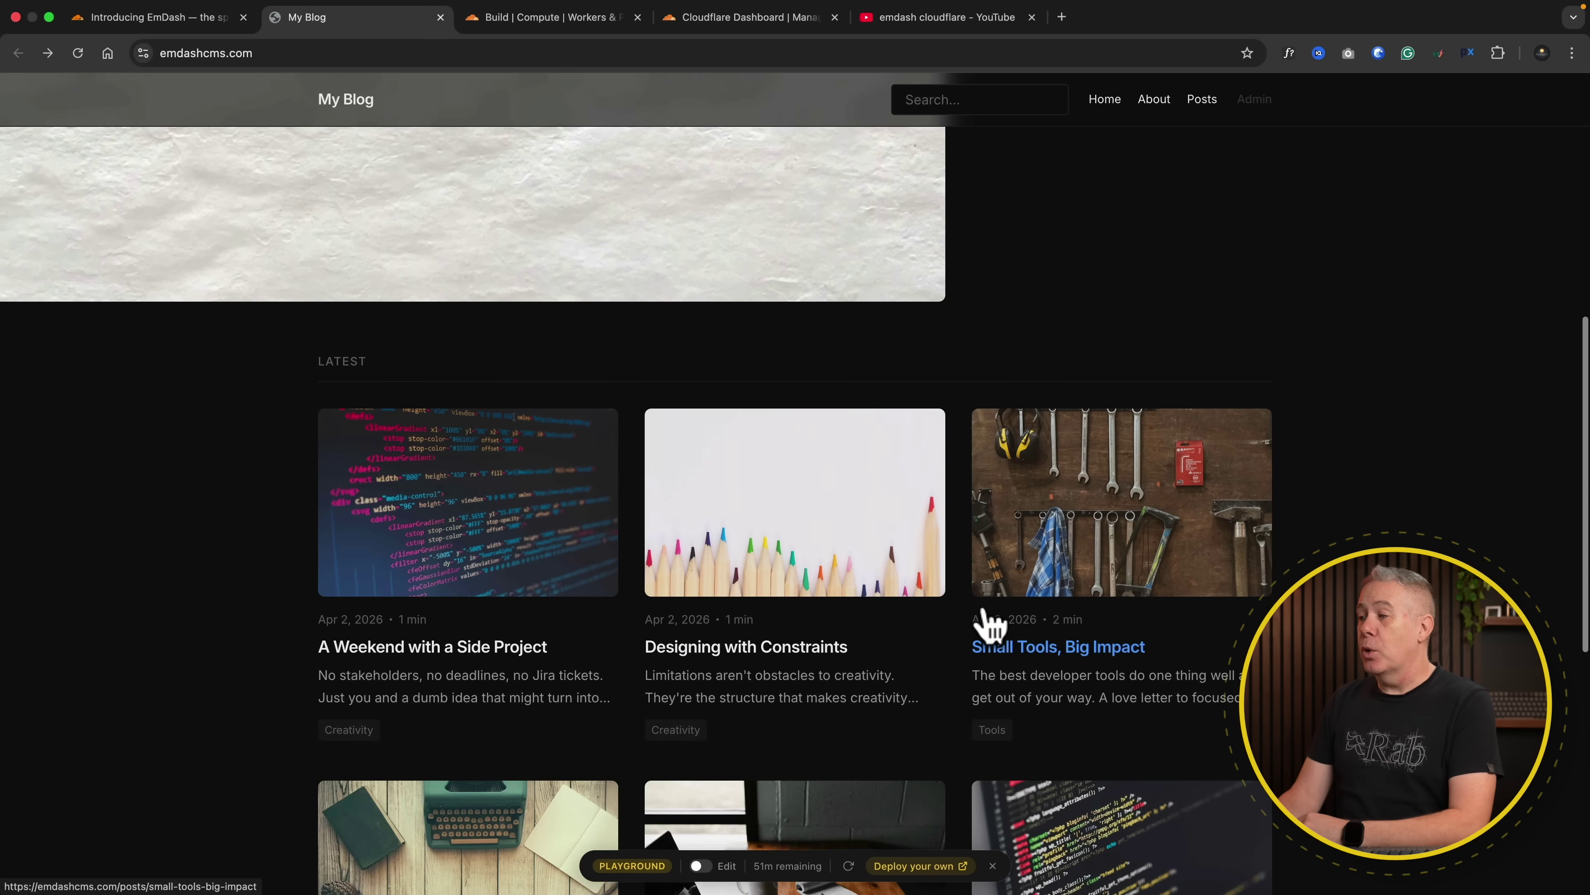
scroll(1033, 589, "down", 1)
left_click(1111, 419)
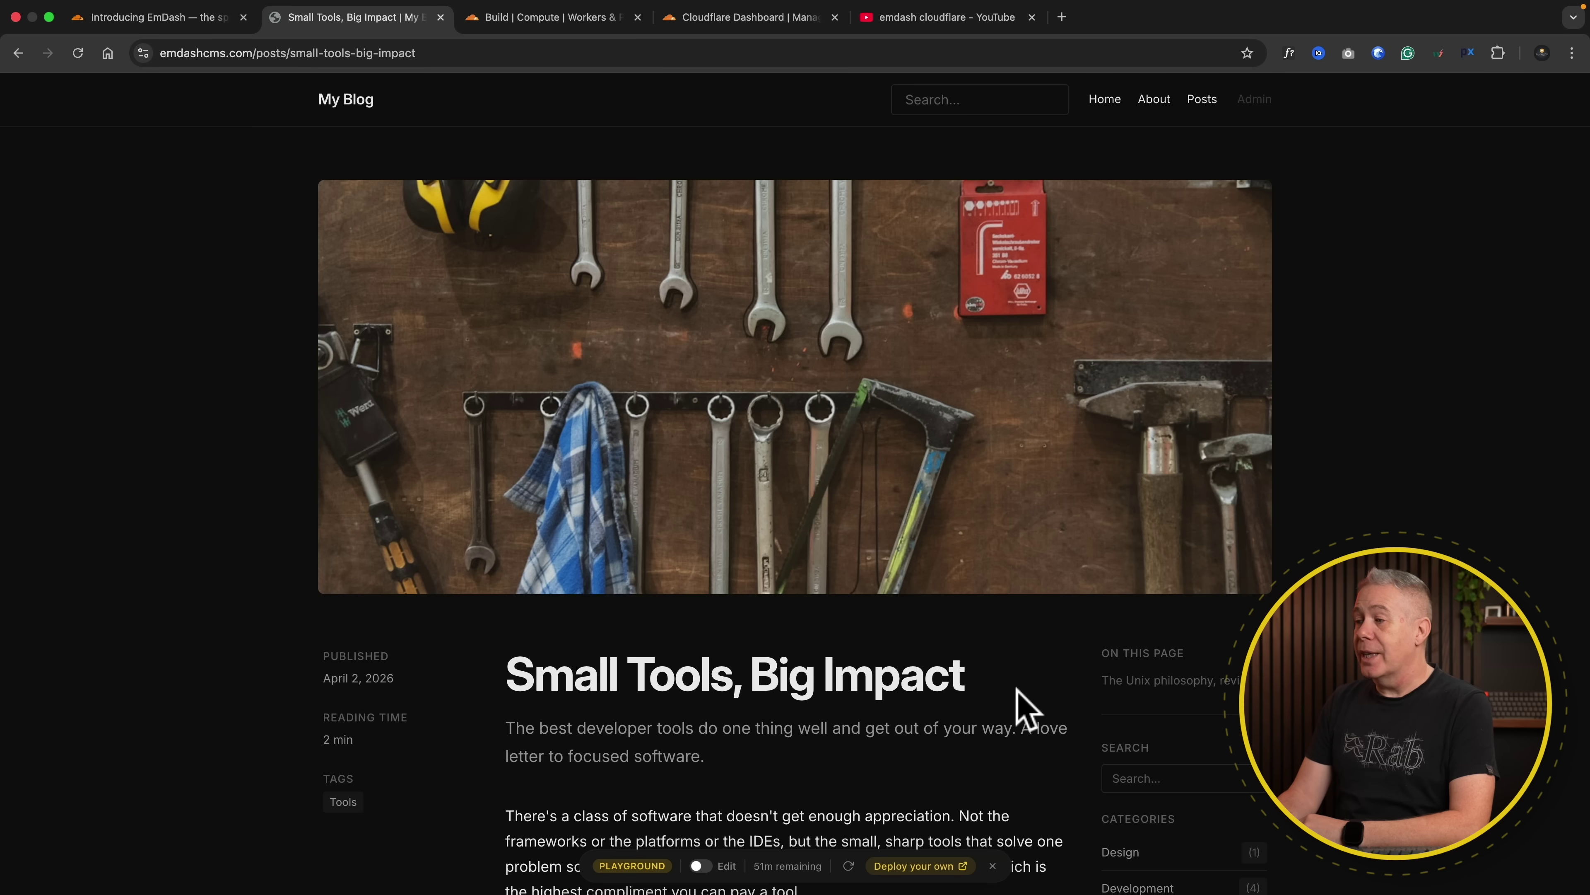
scroll(1018, 690, "down", 5)
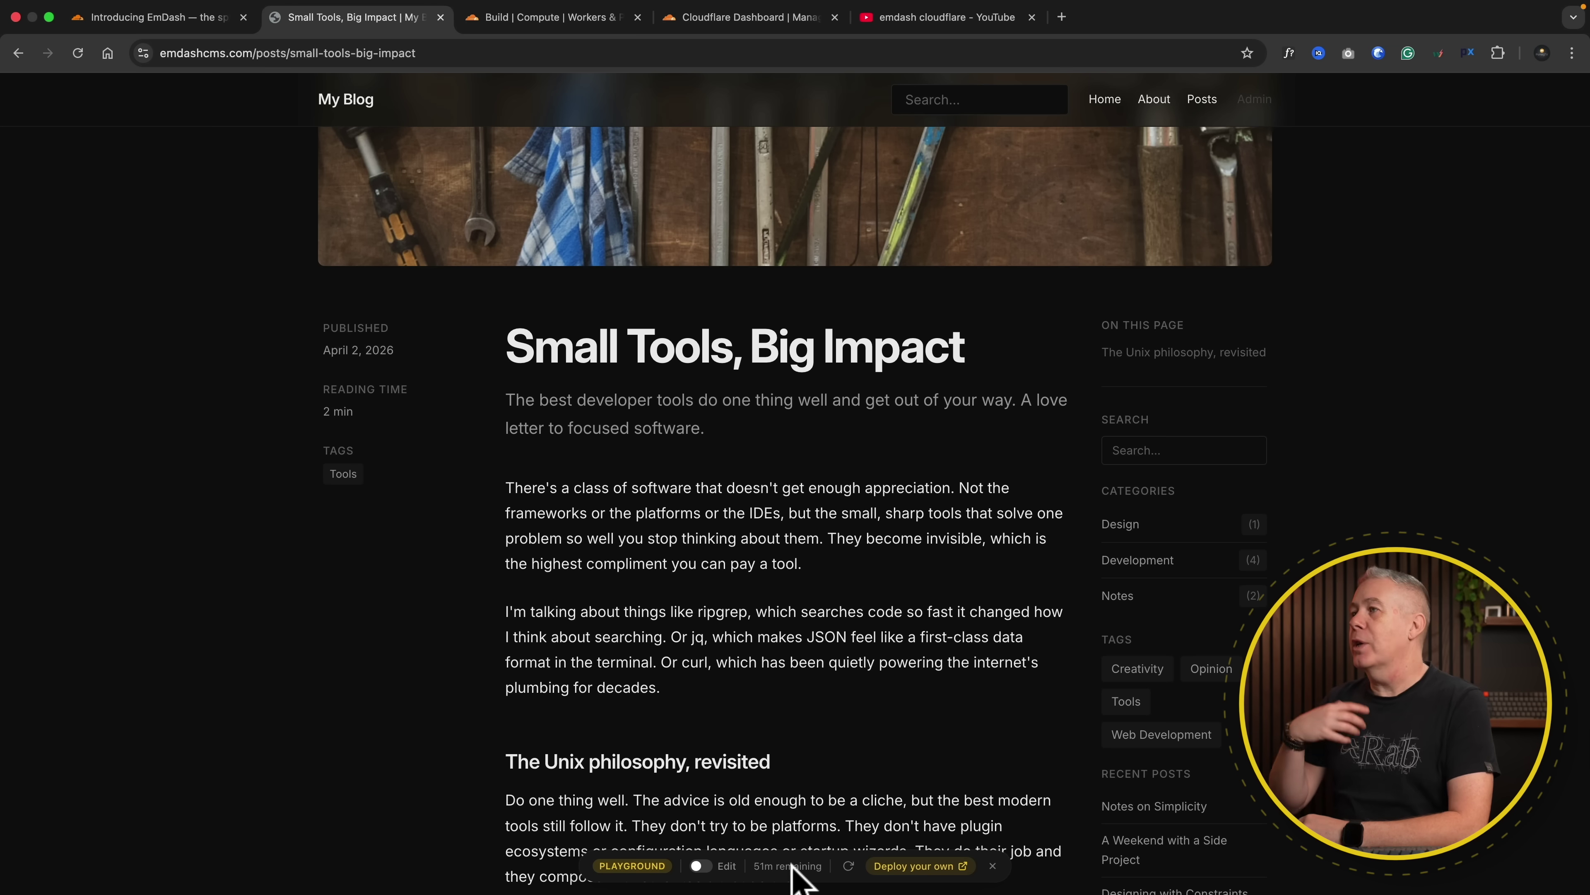
scroll(593, 604, "up", 5)
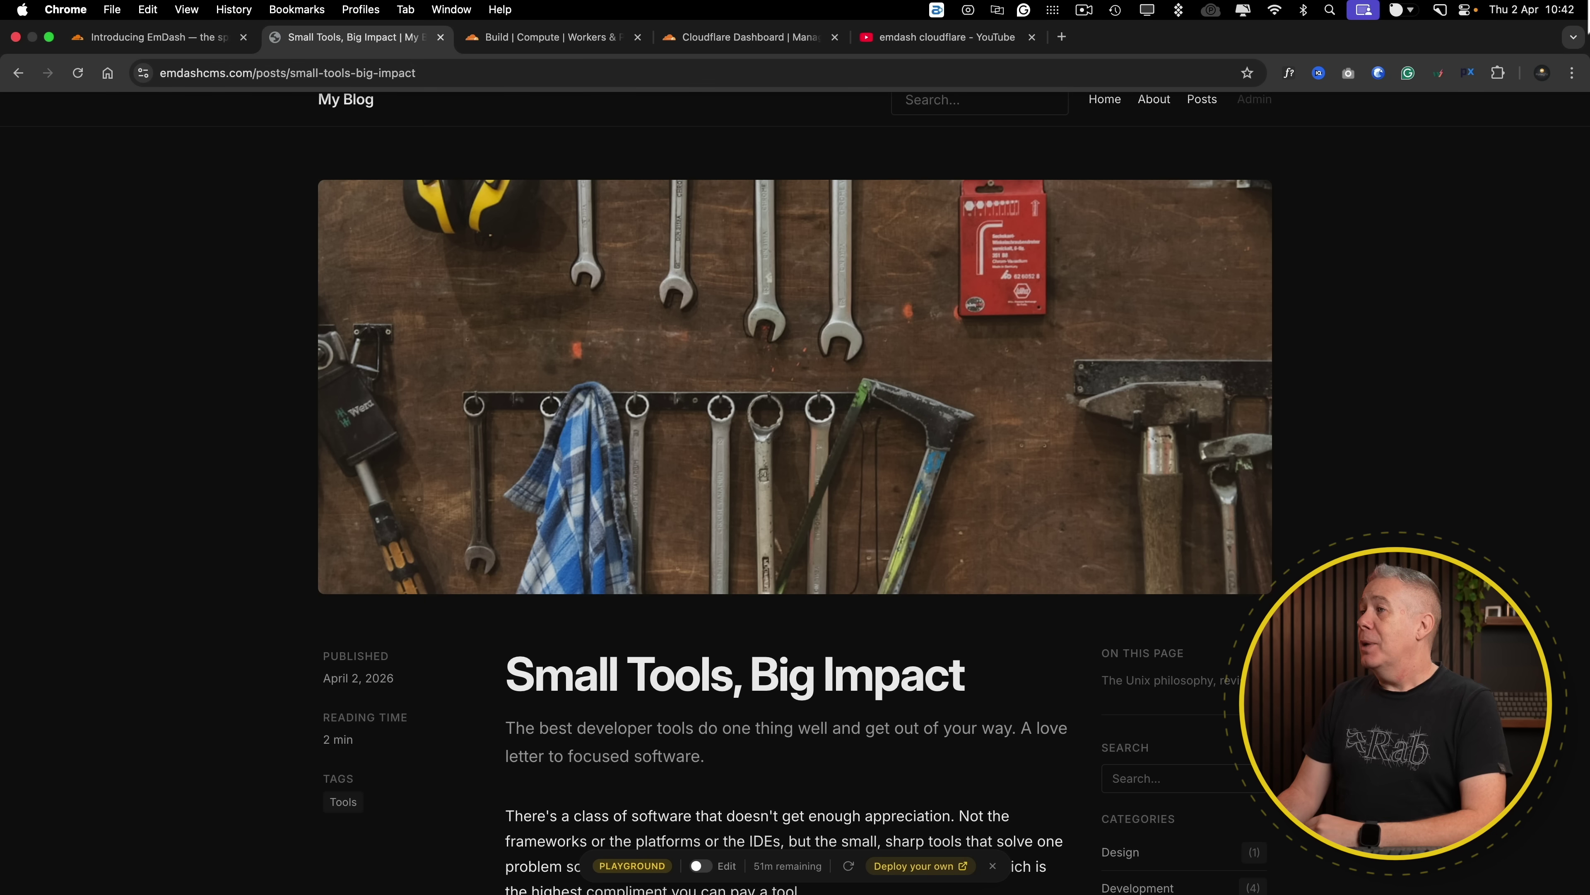
Step: Open the demo blog's admin area and dismiss the welcome message to reach the dashboard
left_click(1260, 102)
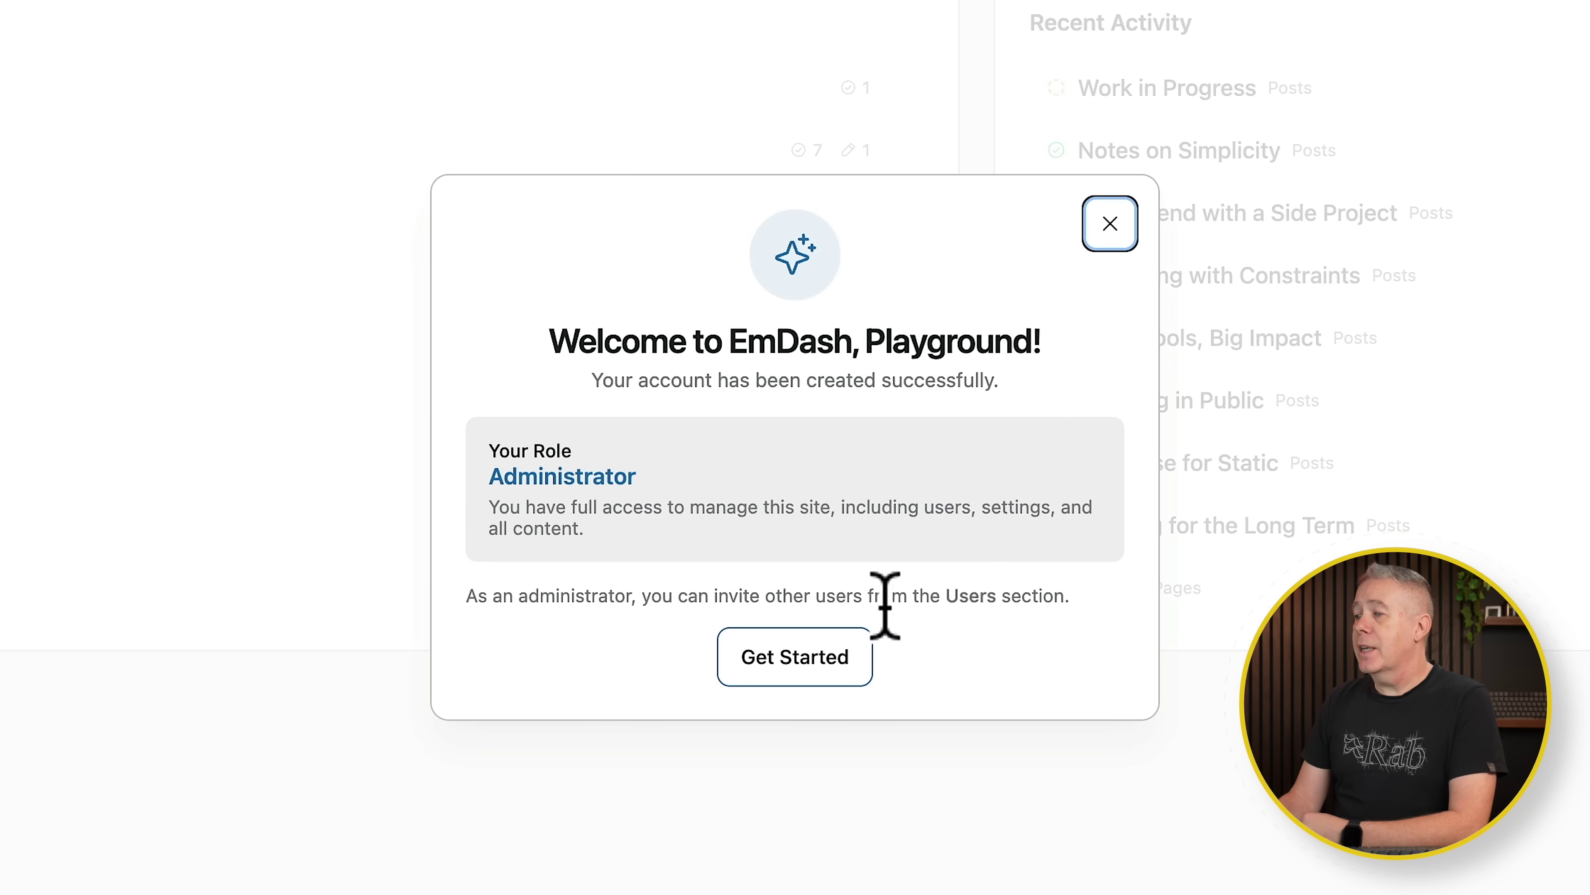
left_click(779, 663)
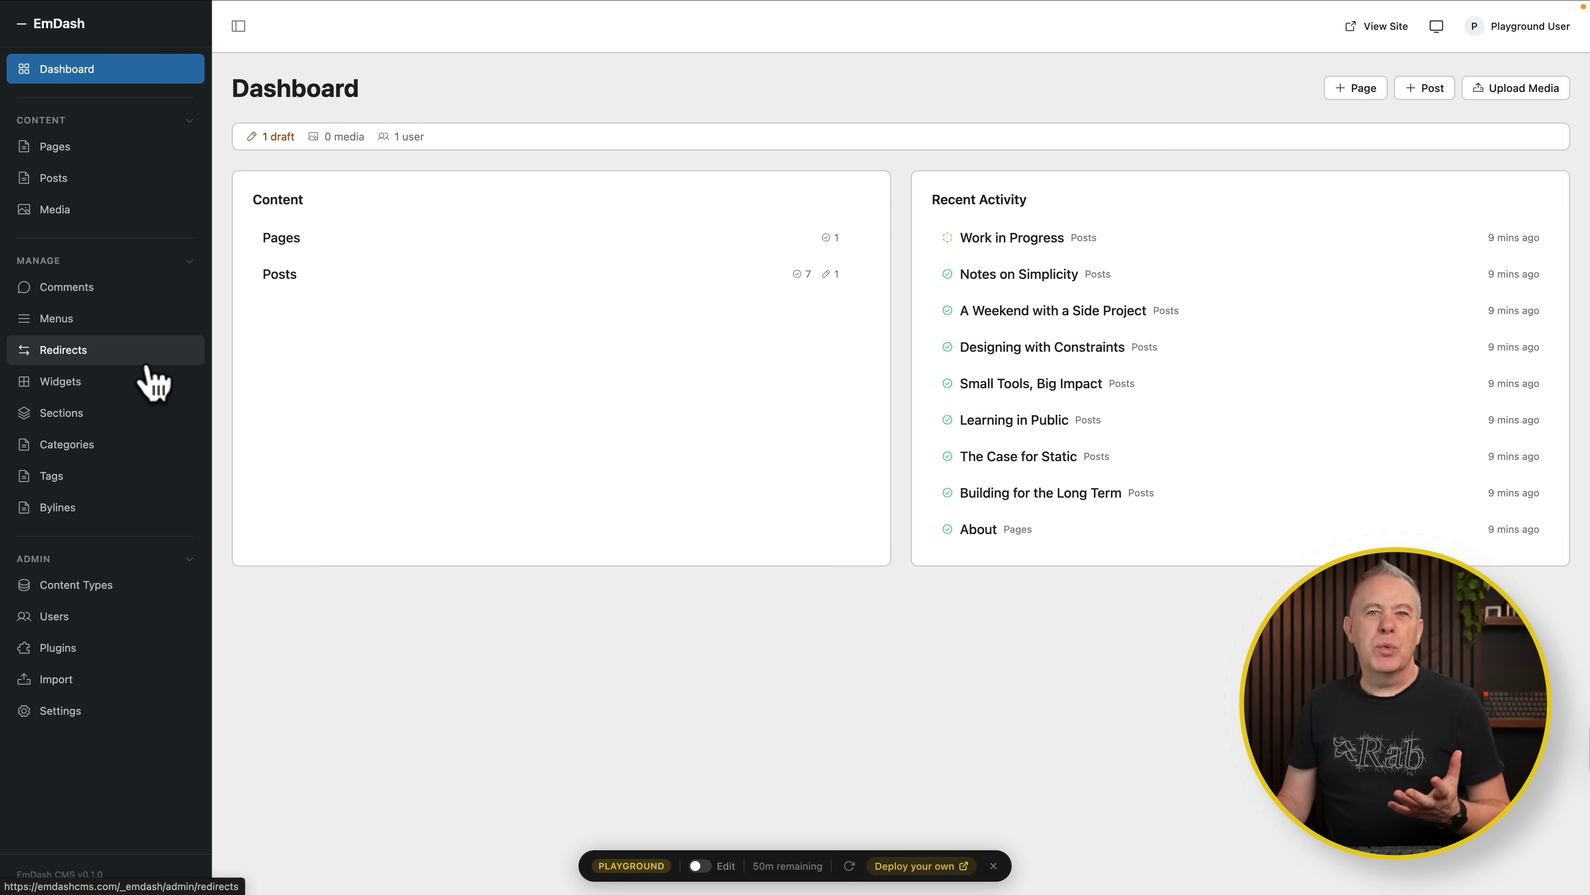
Step: Open the "Notes on Simplicity" post for editing and review its featured image, content and excerpt fields
left_click(57, 182)
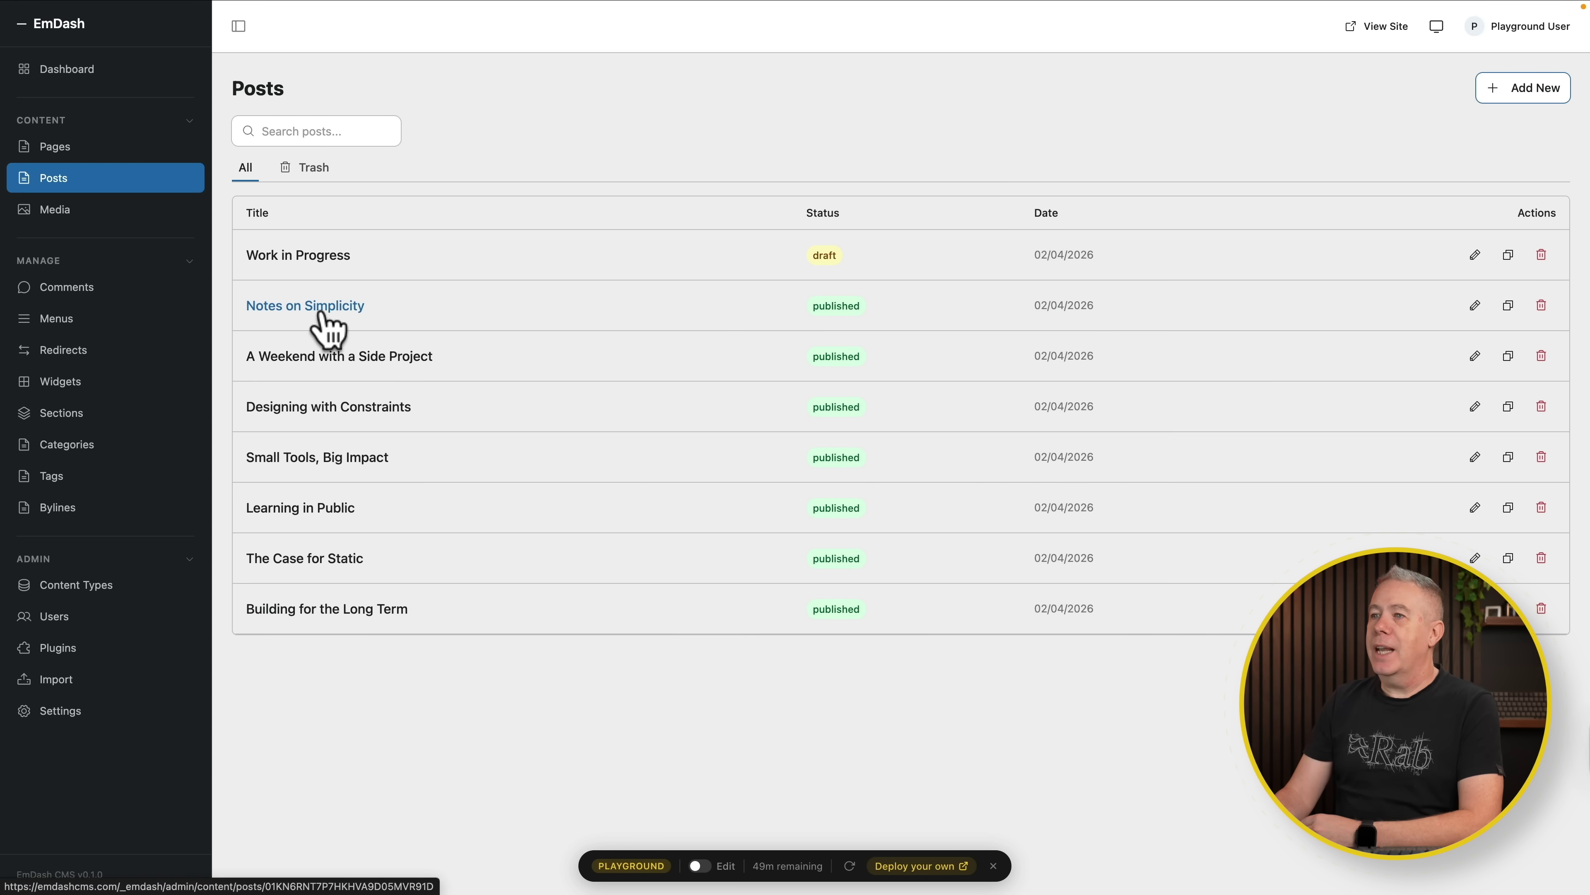
left_click(325, 326)
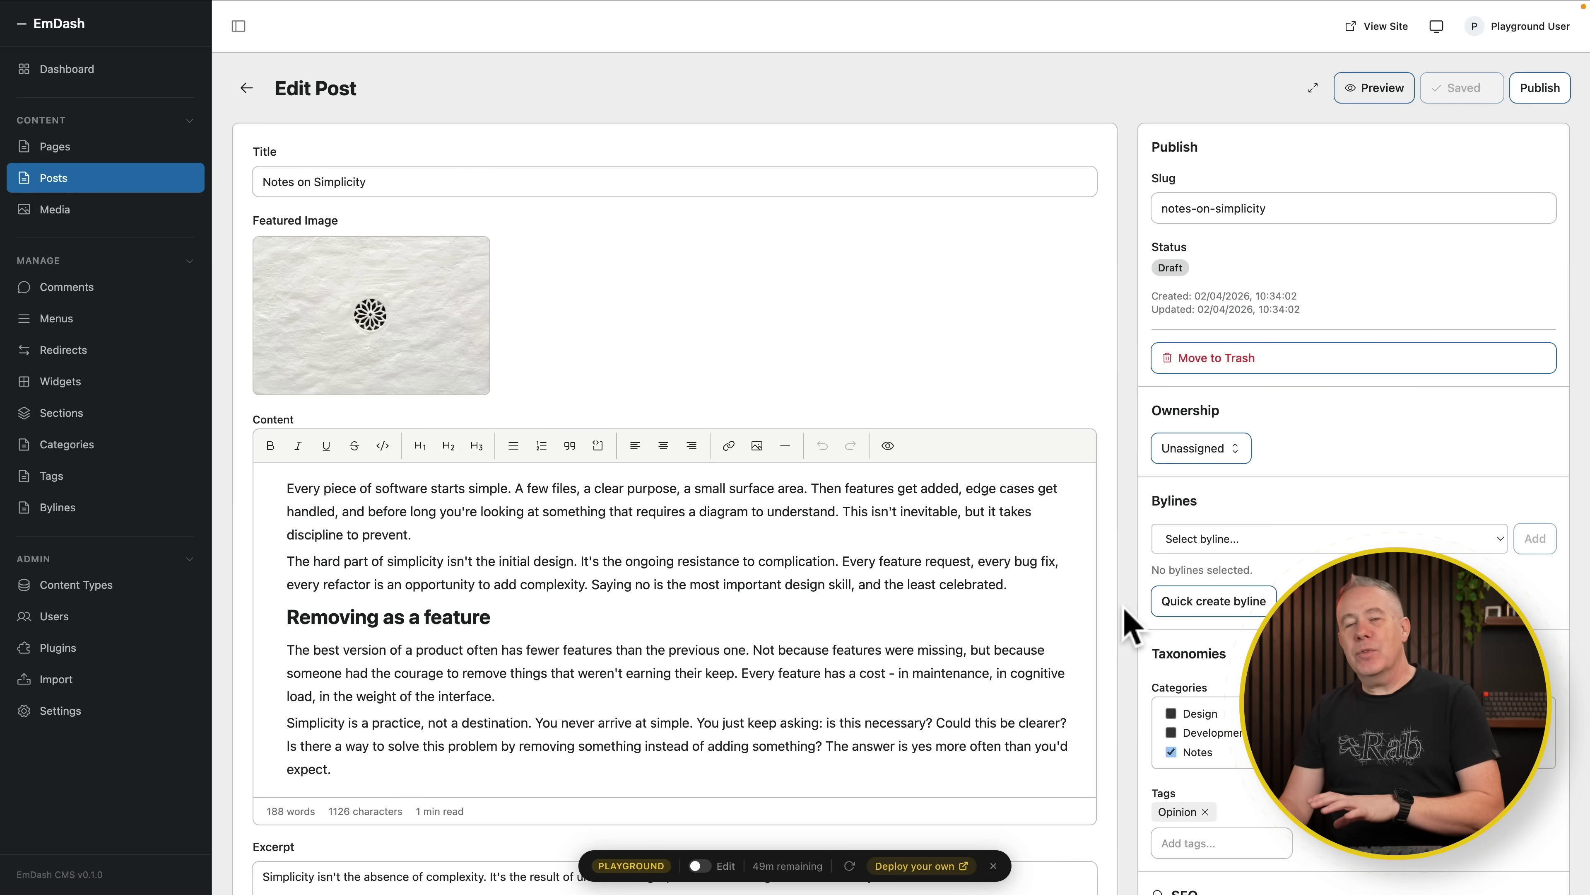
scroll(1130, 626, "down", 3)
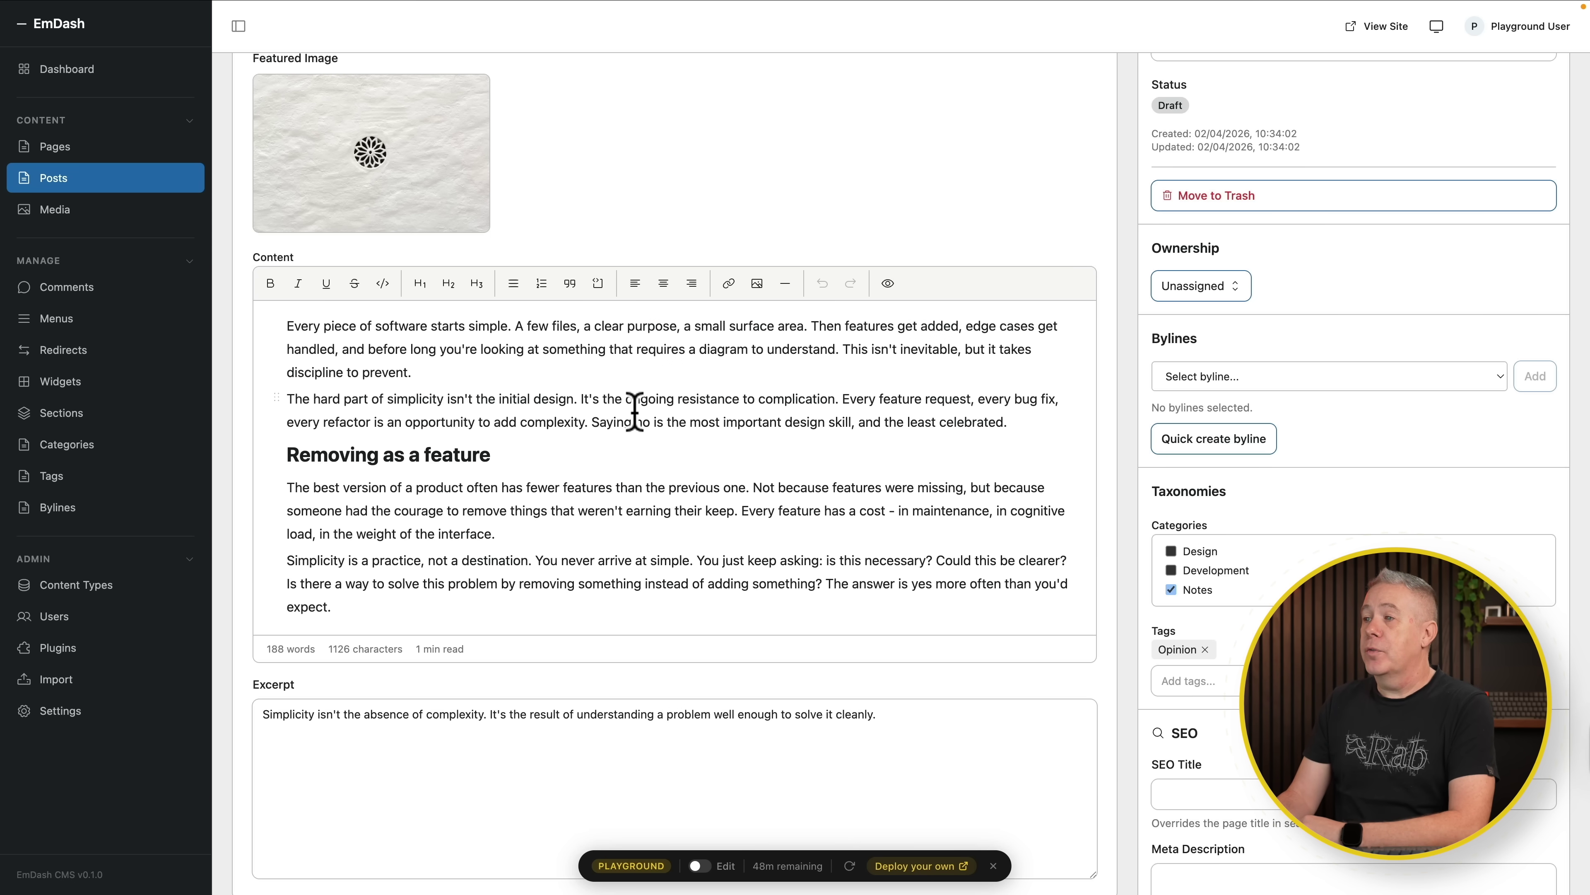
scroll(625, 454, "down", 3)
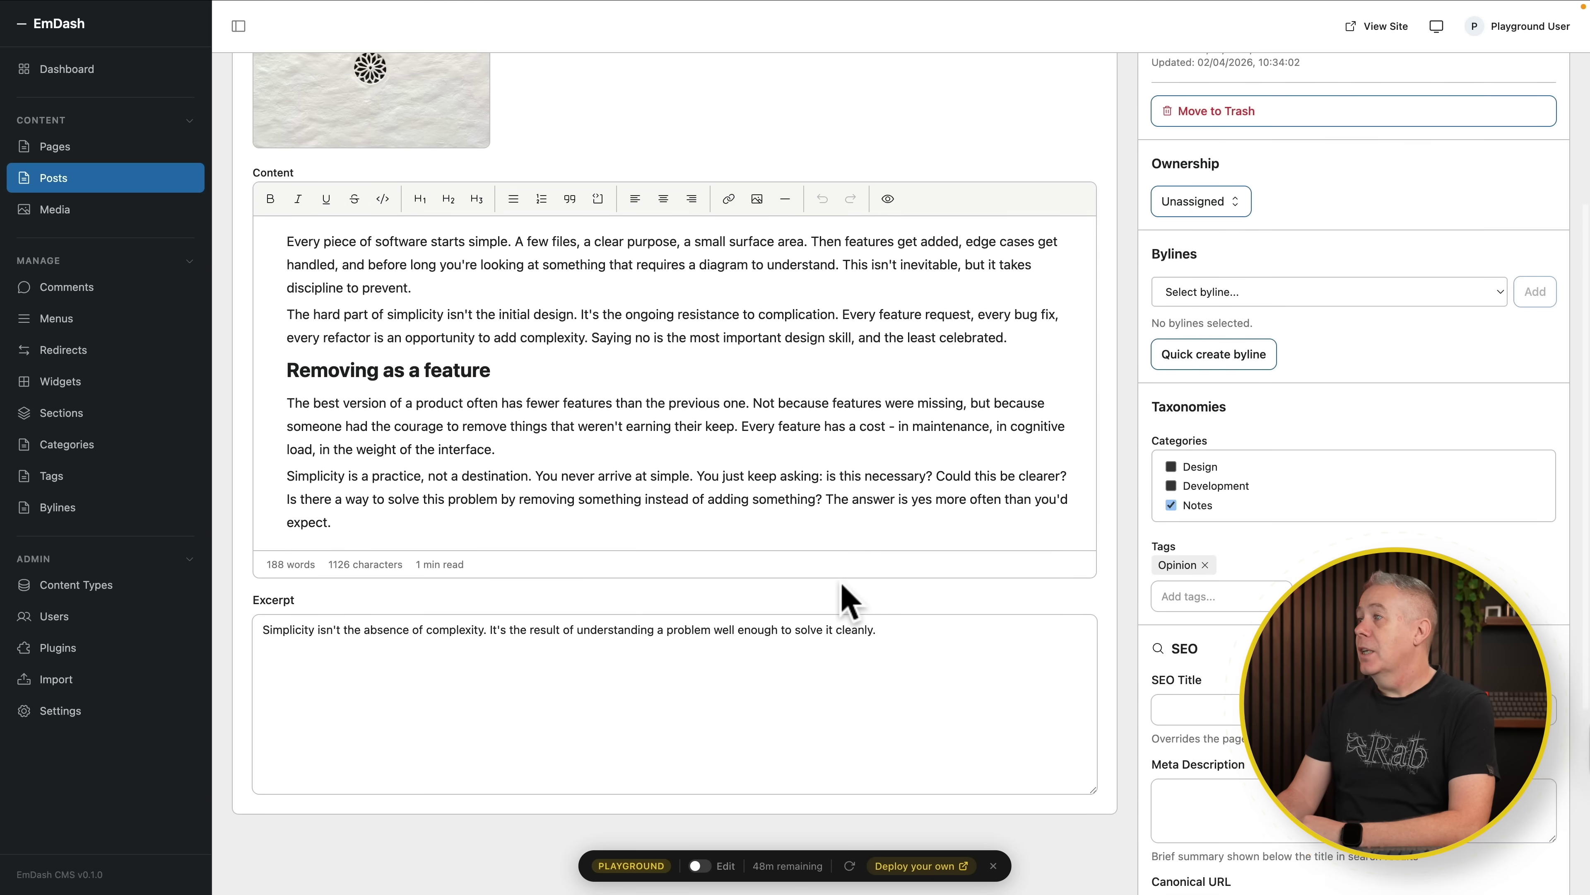
scroll(845, 564, "up", 5)
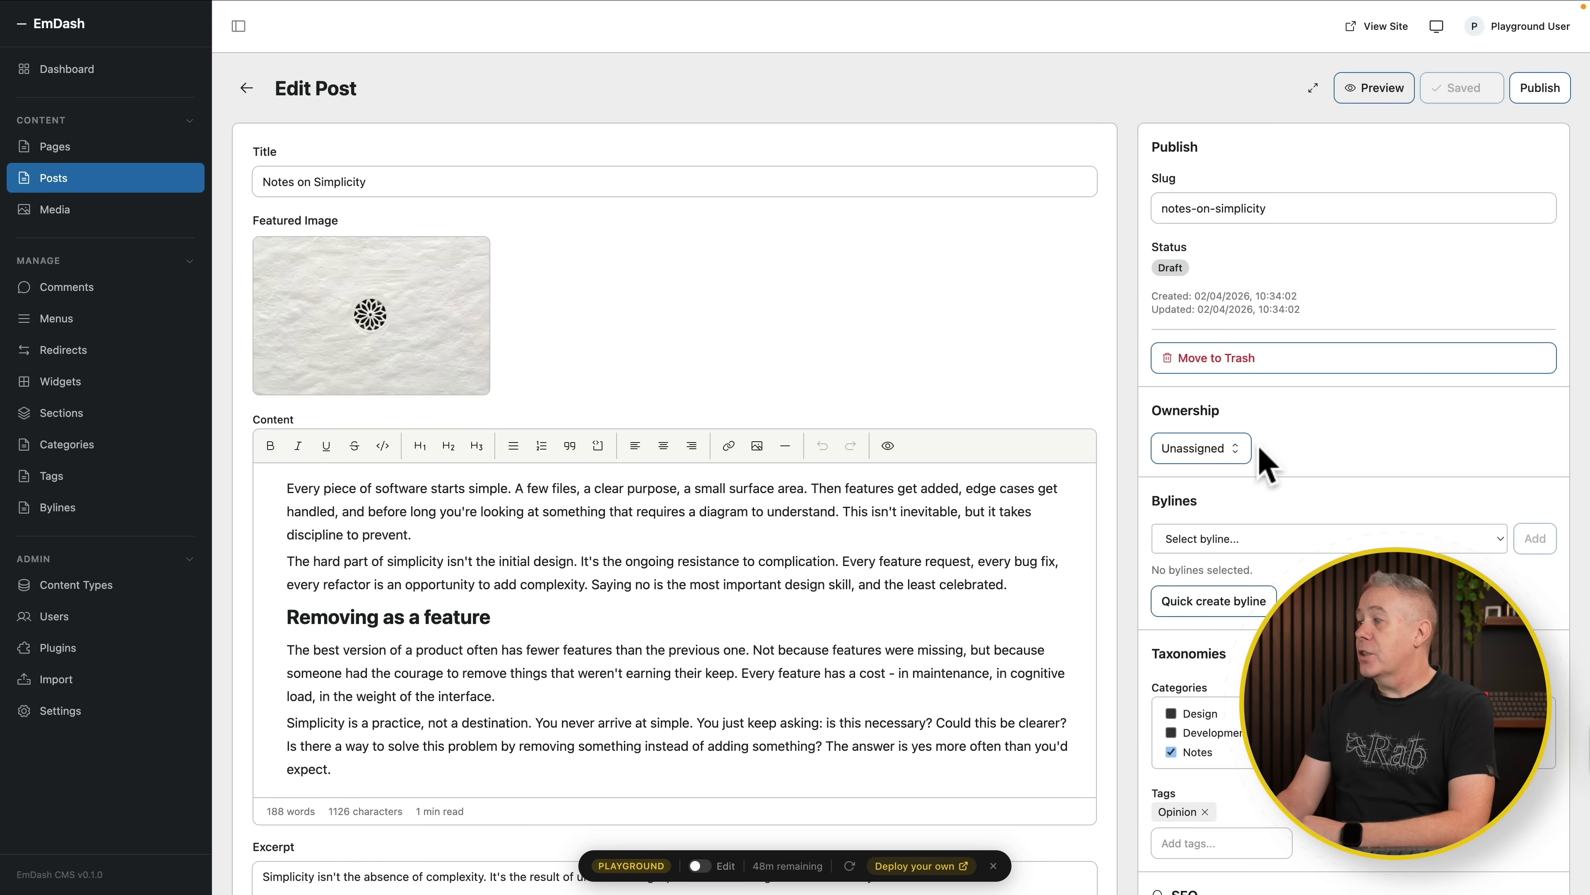
Step: Assign ownership of the "Notes on Simplicity" post to Playground User
scroll(1250, 441, "down", 1)
left_click(1221, 387)
left_click(1219, 411)
Step: Review the post's byline, taxonomy, tag and SEO settings
scroll(1333, 400, "down", 2)
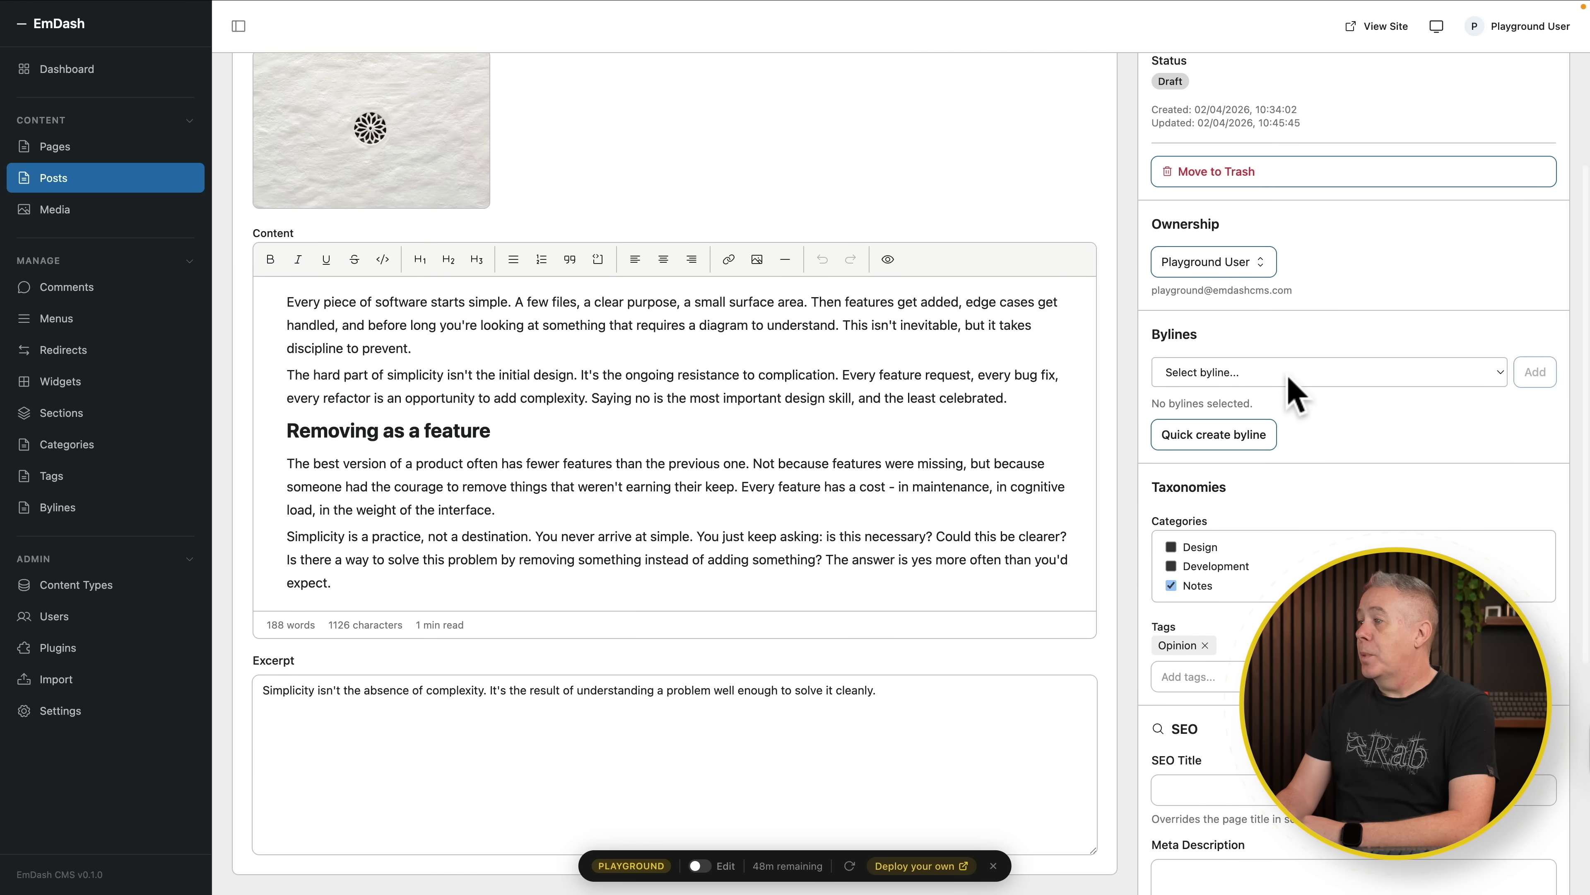
scroll(1340, 551, "down", 1)
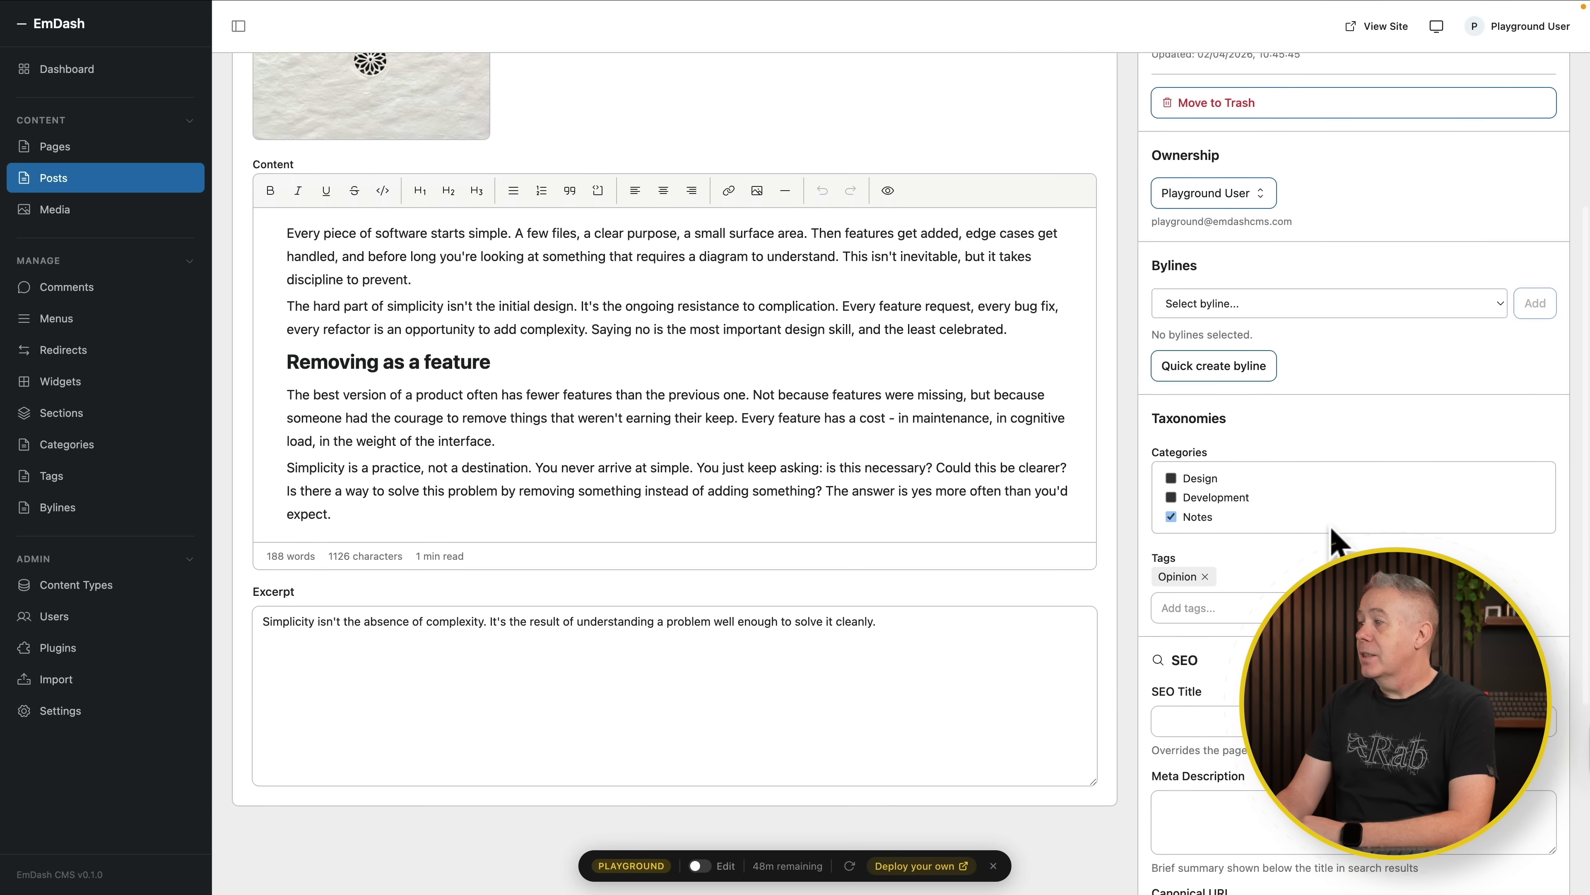
scroll(1221, 501, "down", 3)
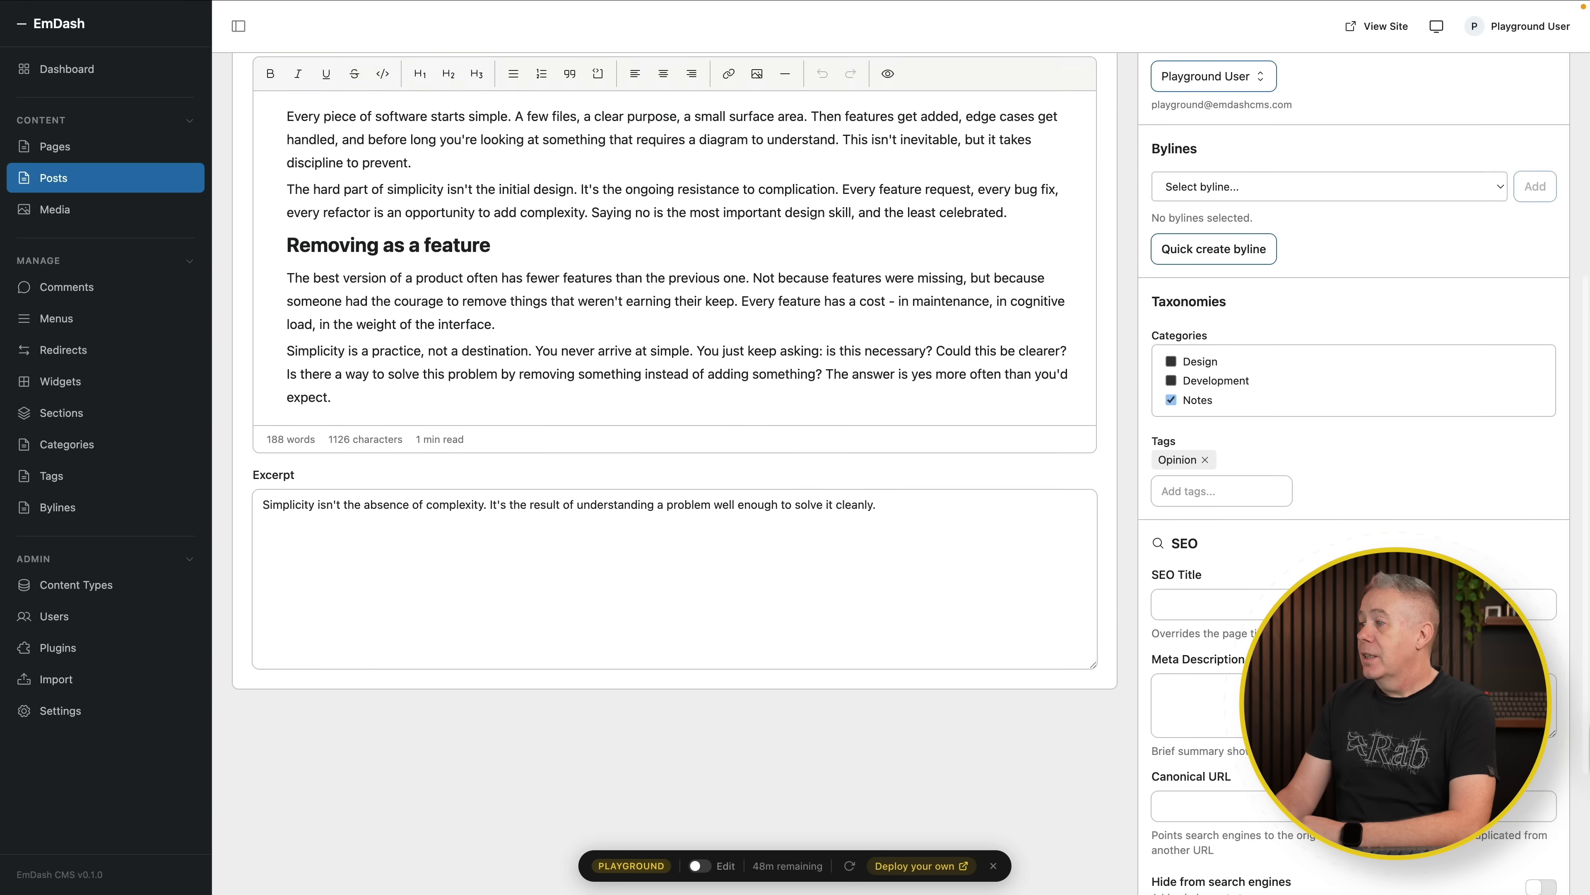
scroll(1303, 528, "down", 2)
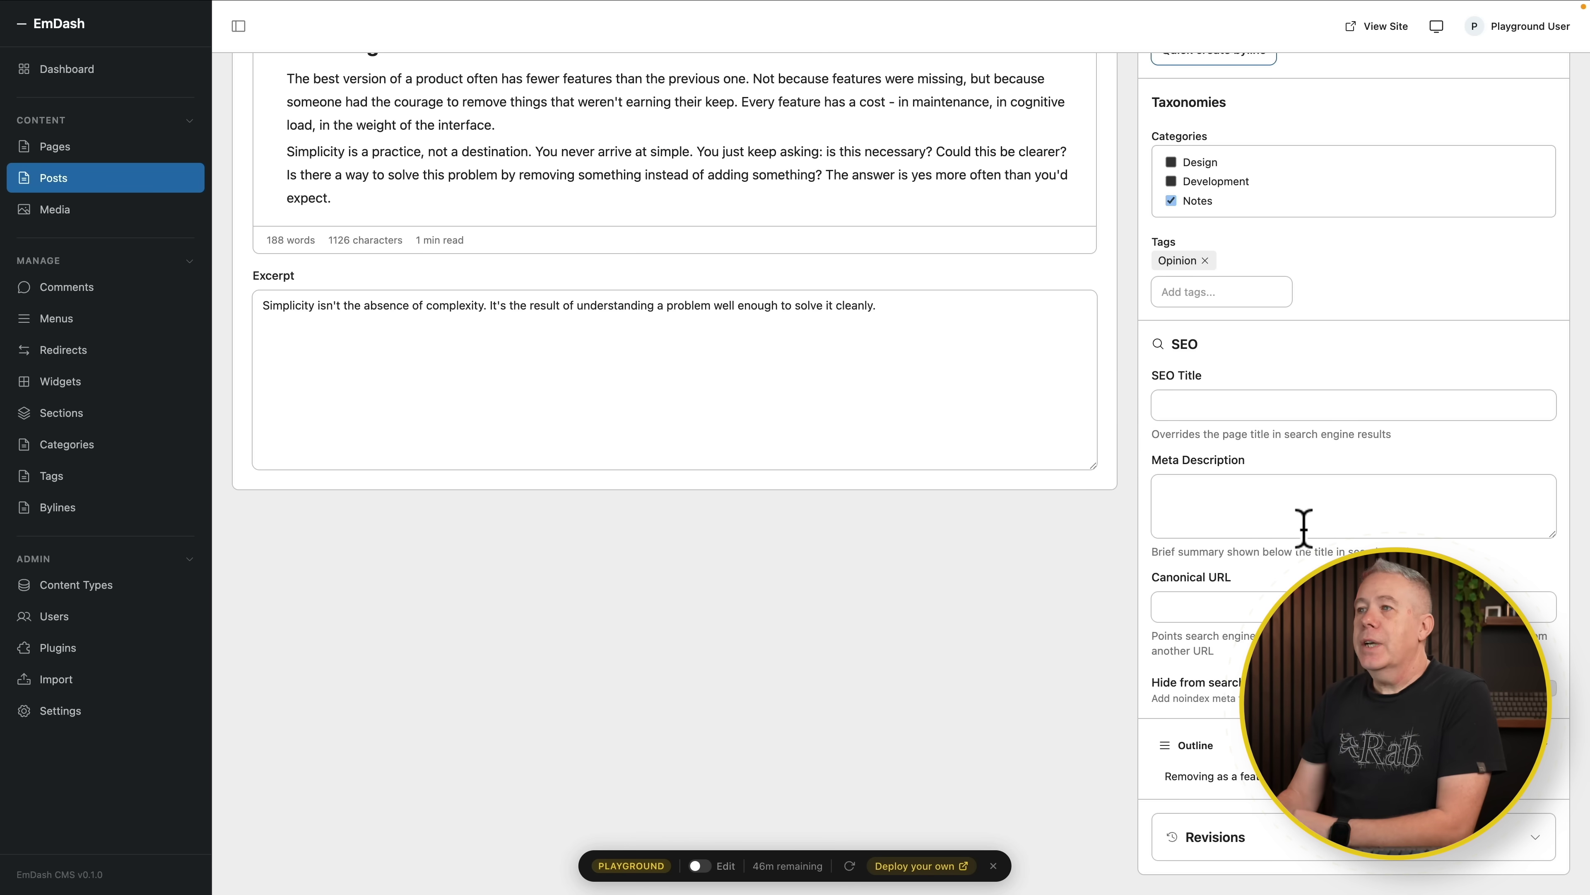
scroll(351, 501, "up", 5)
Step: Open the About page from the site's pages for editing
left_click(28, 145)
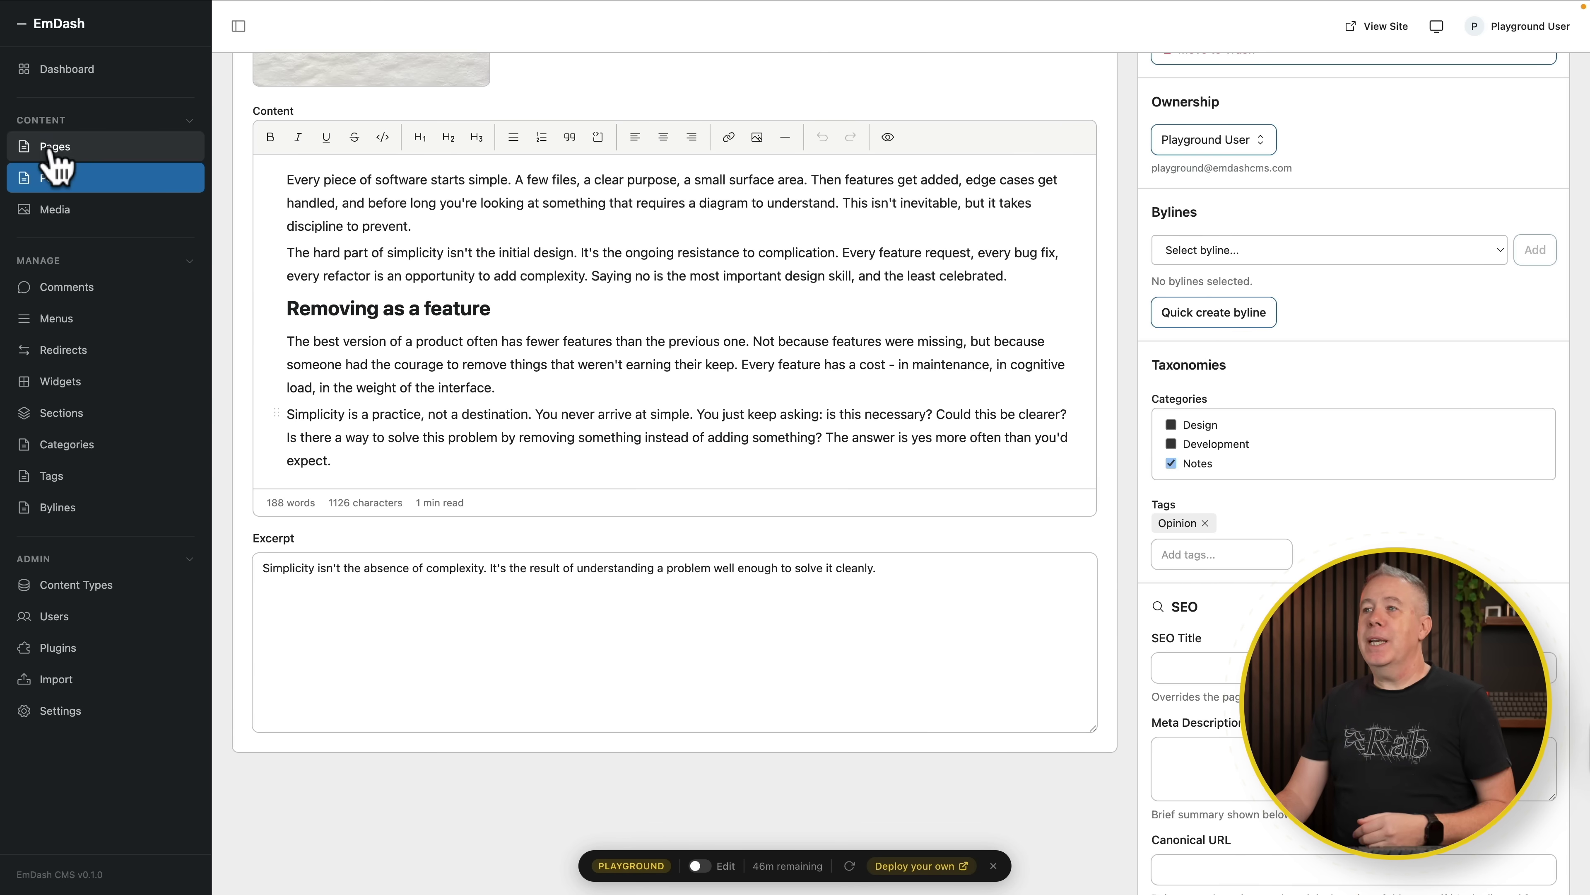
left_click(297, 258)
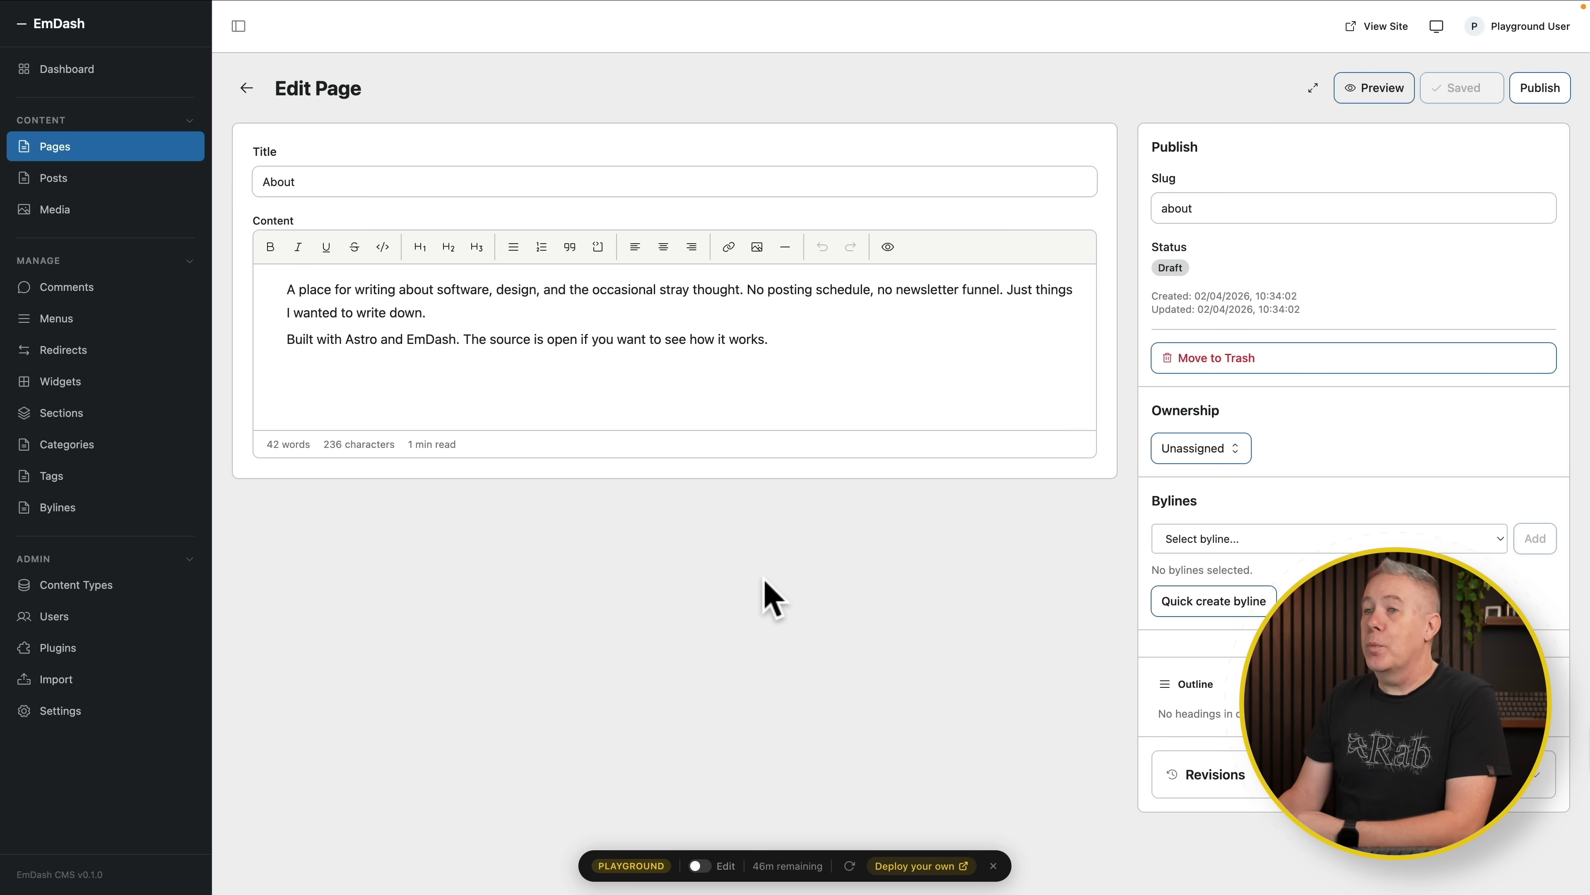
Step: Look over the admin screens for media, comments, menus and redirects
left_click(55, 213)
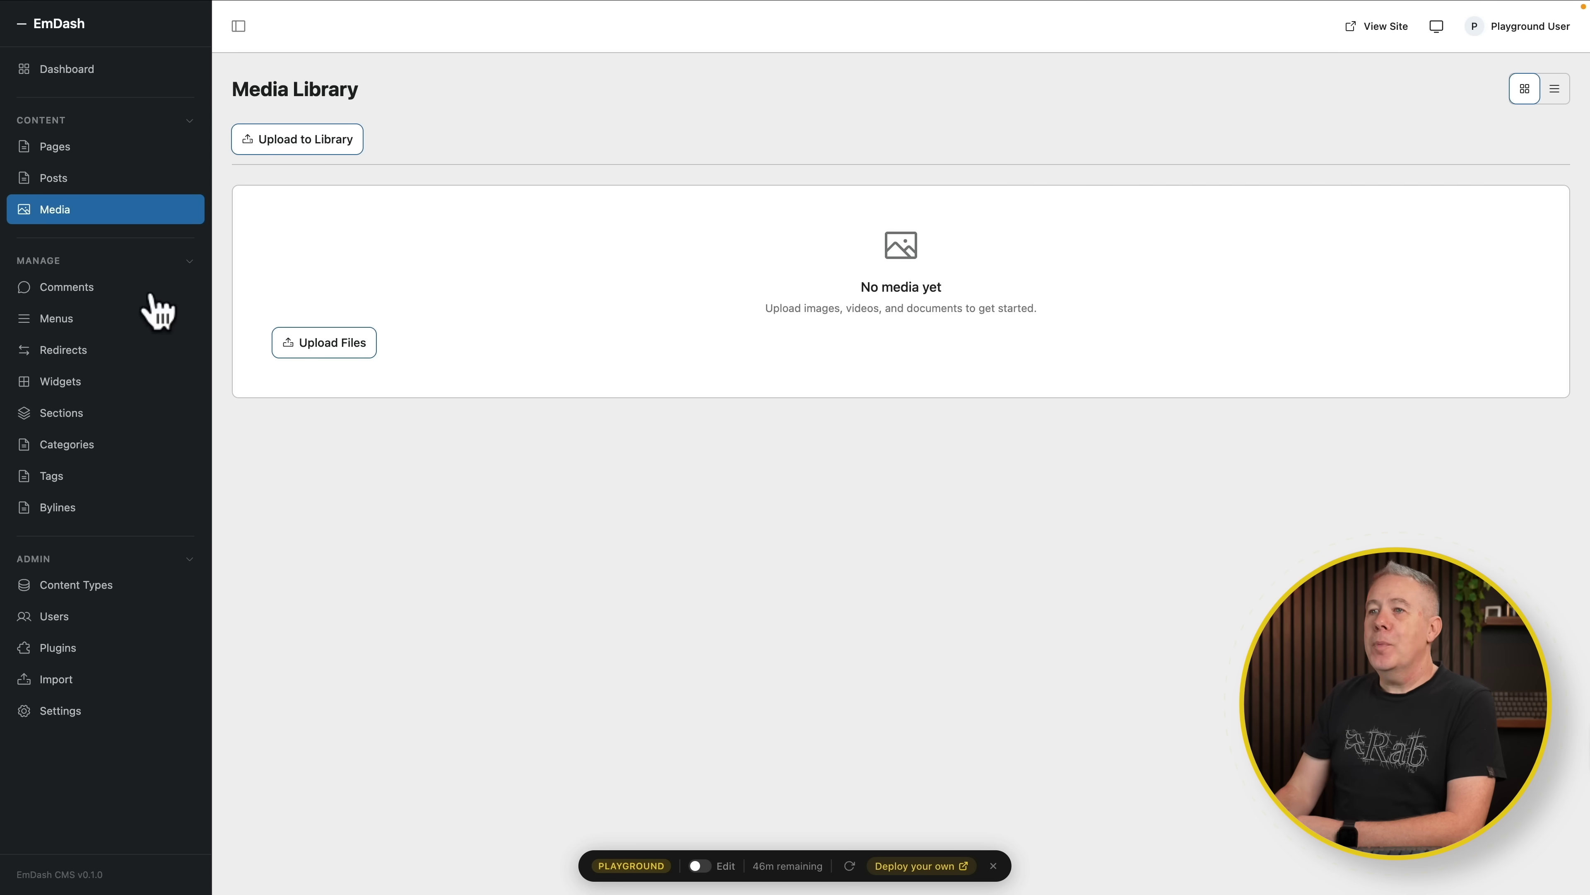
left_click(67, 289)
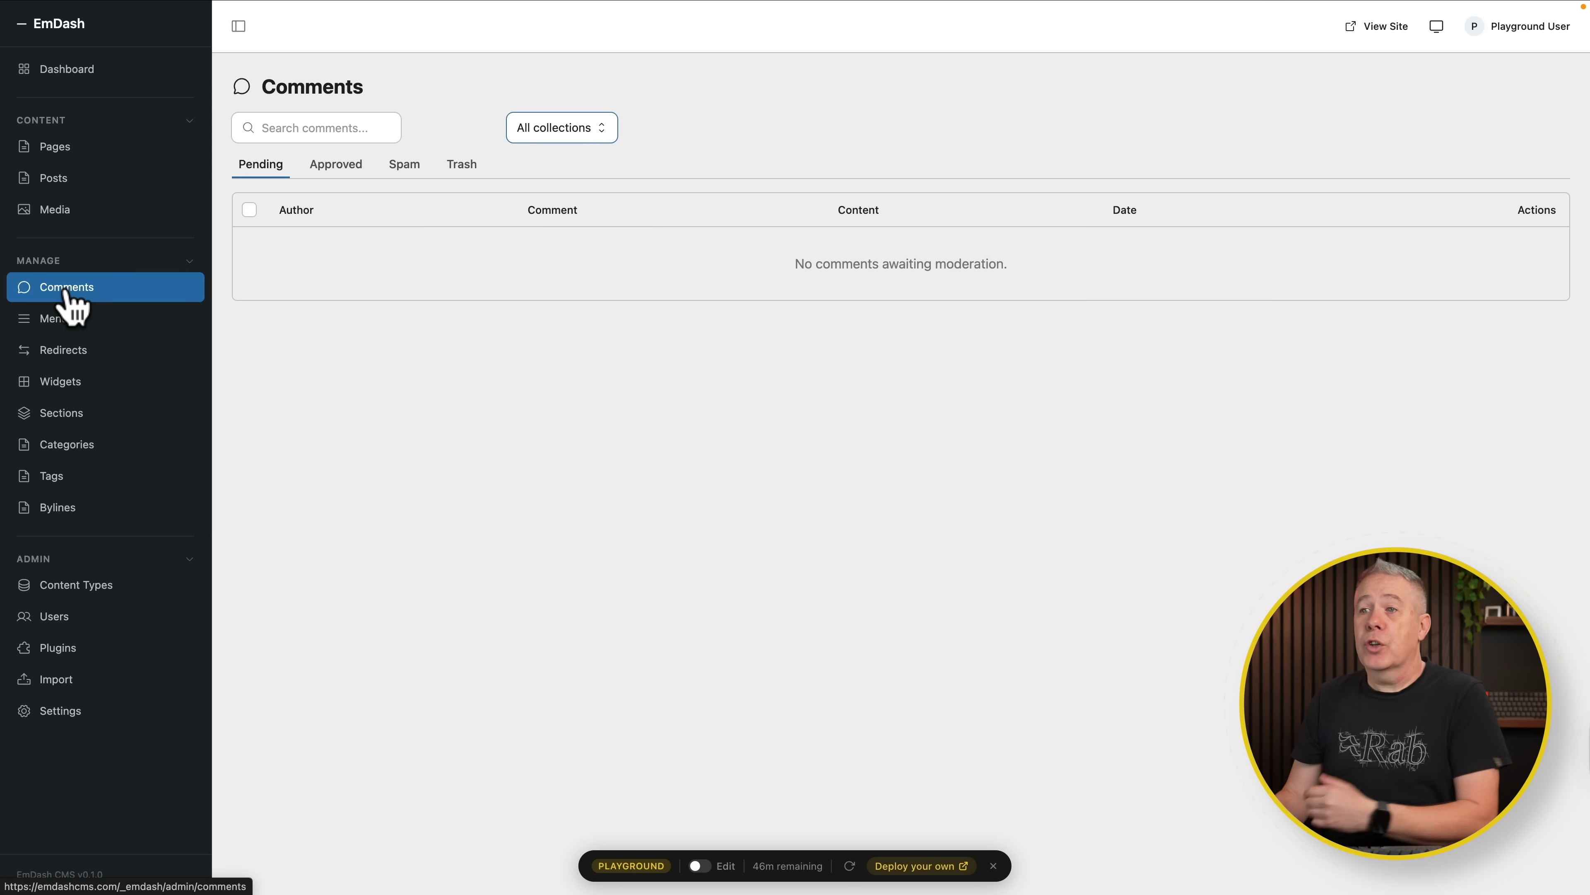
left_click(82, 317)
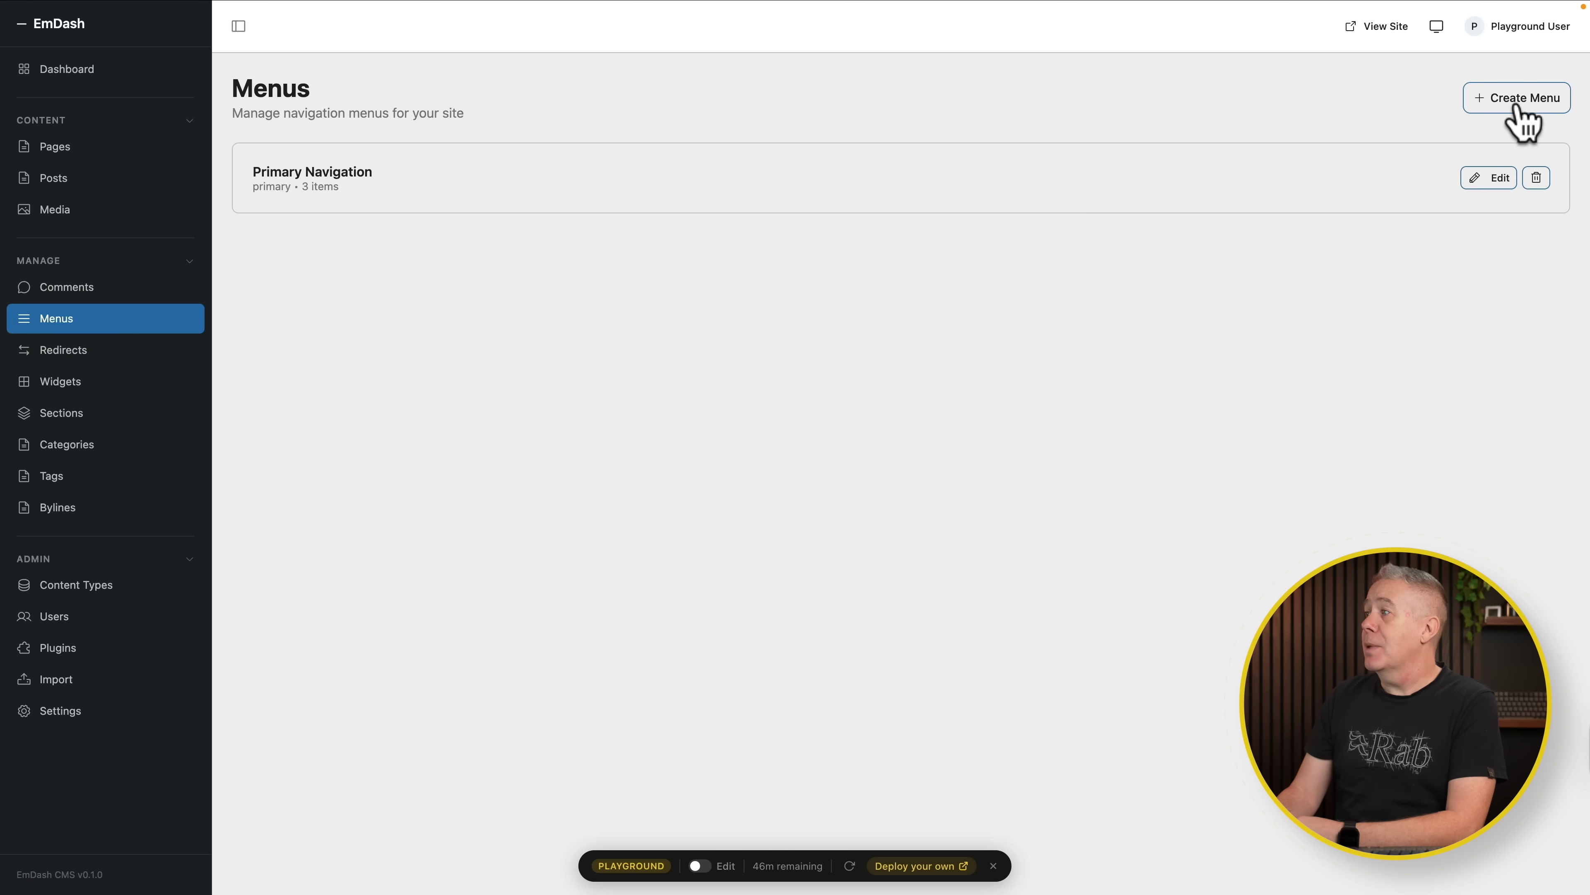
left_click(77, 353)
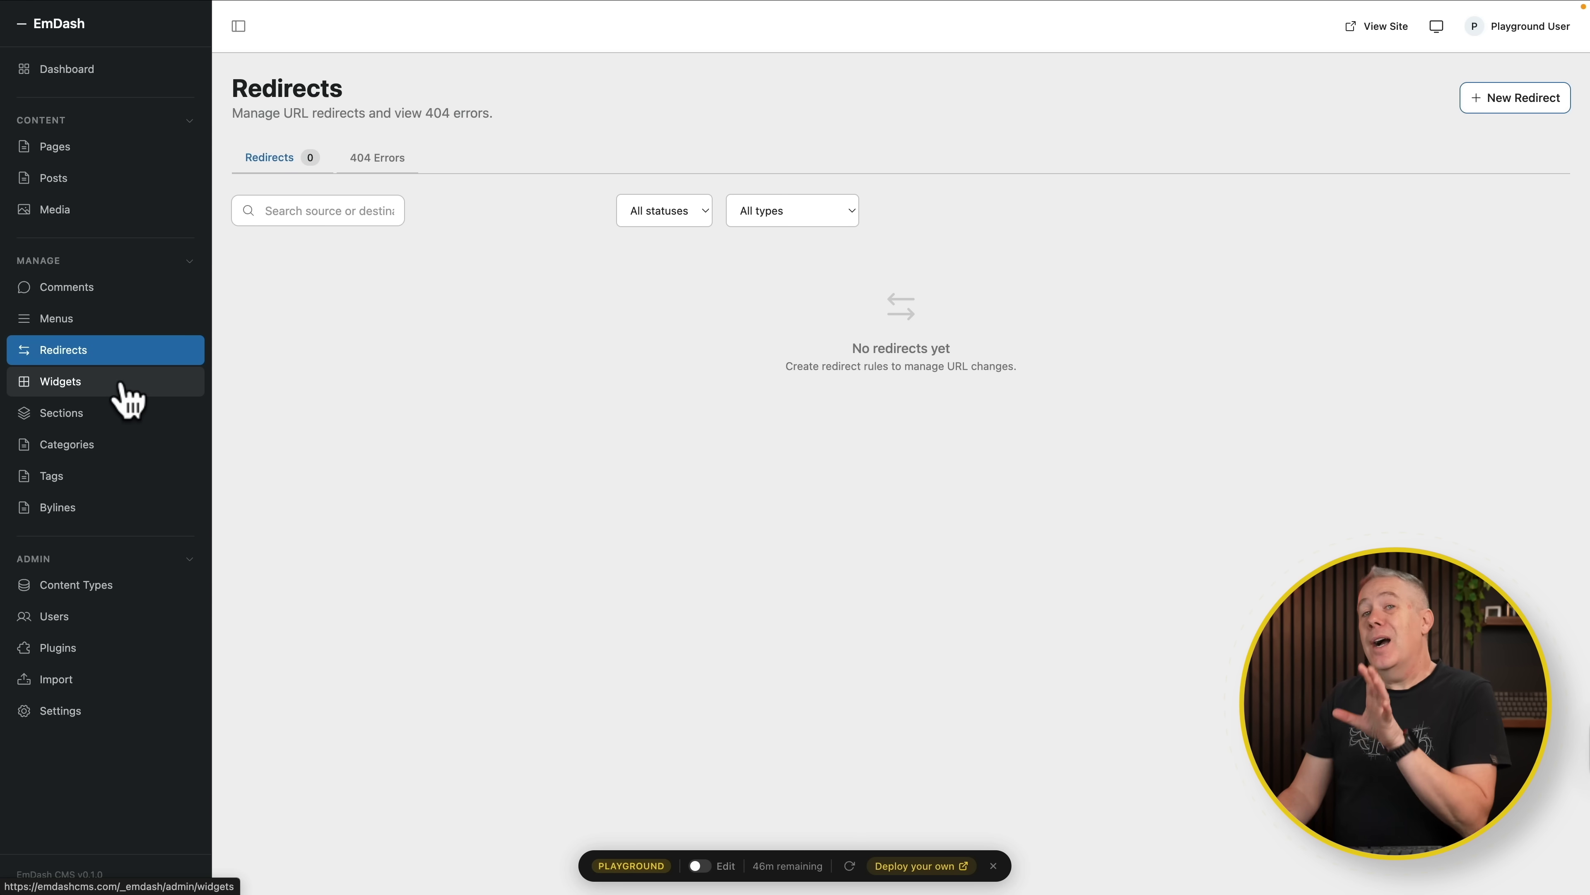
Step: Examine the widget areas alongside a live blog post, and inspect the sidebar Search widget's settings
left_click(100, 386)
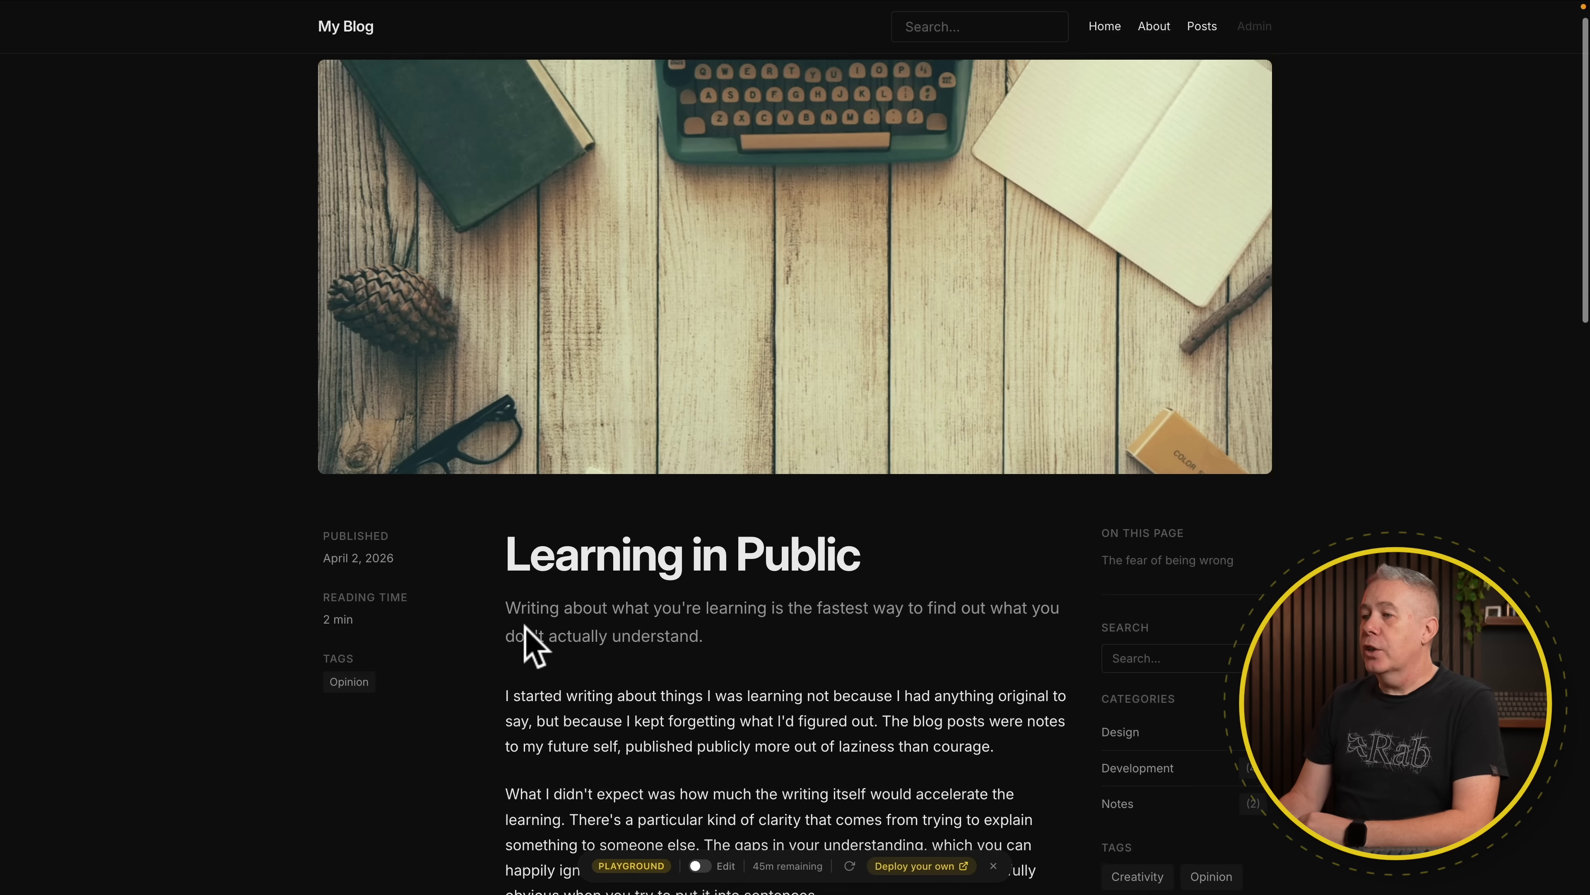
scroll(523, 635, "down", 6)
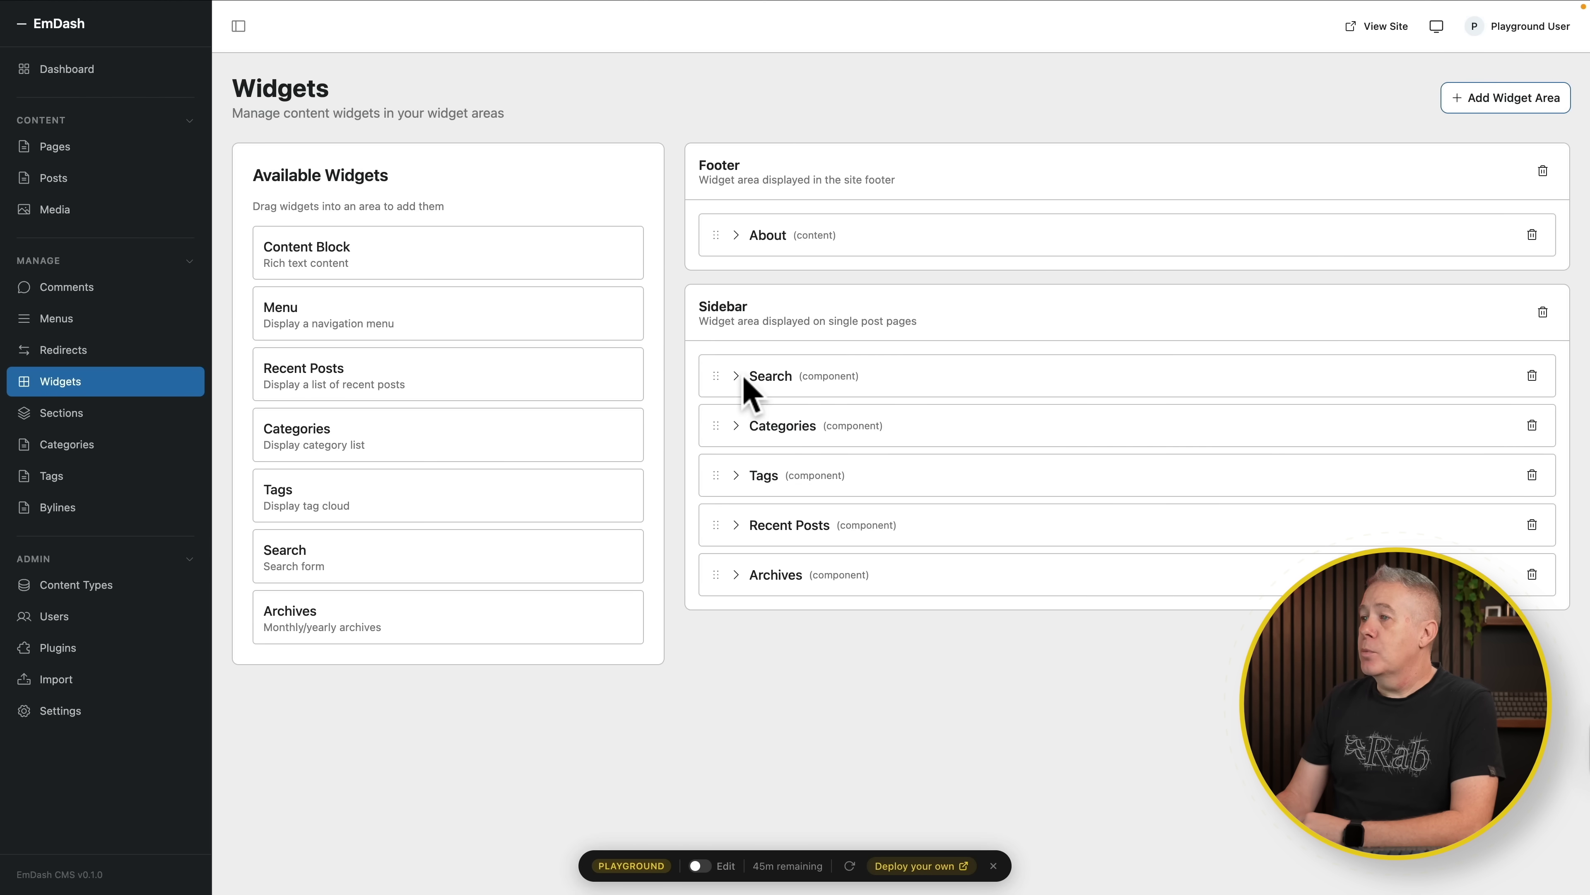
left_click(736, 376)
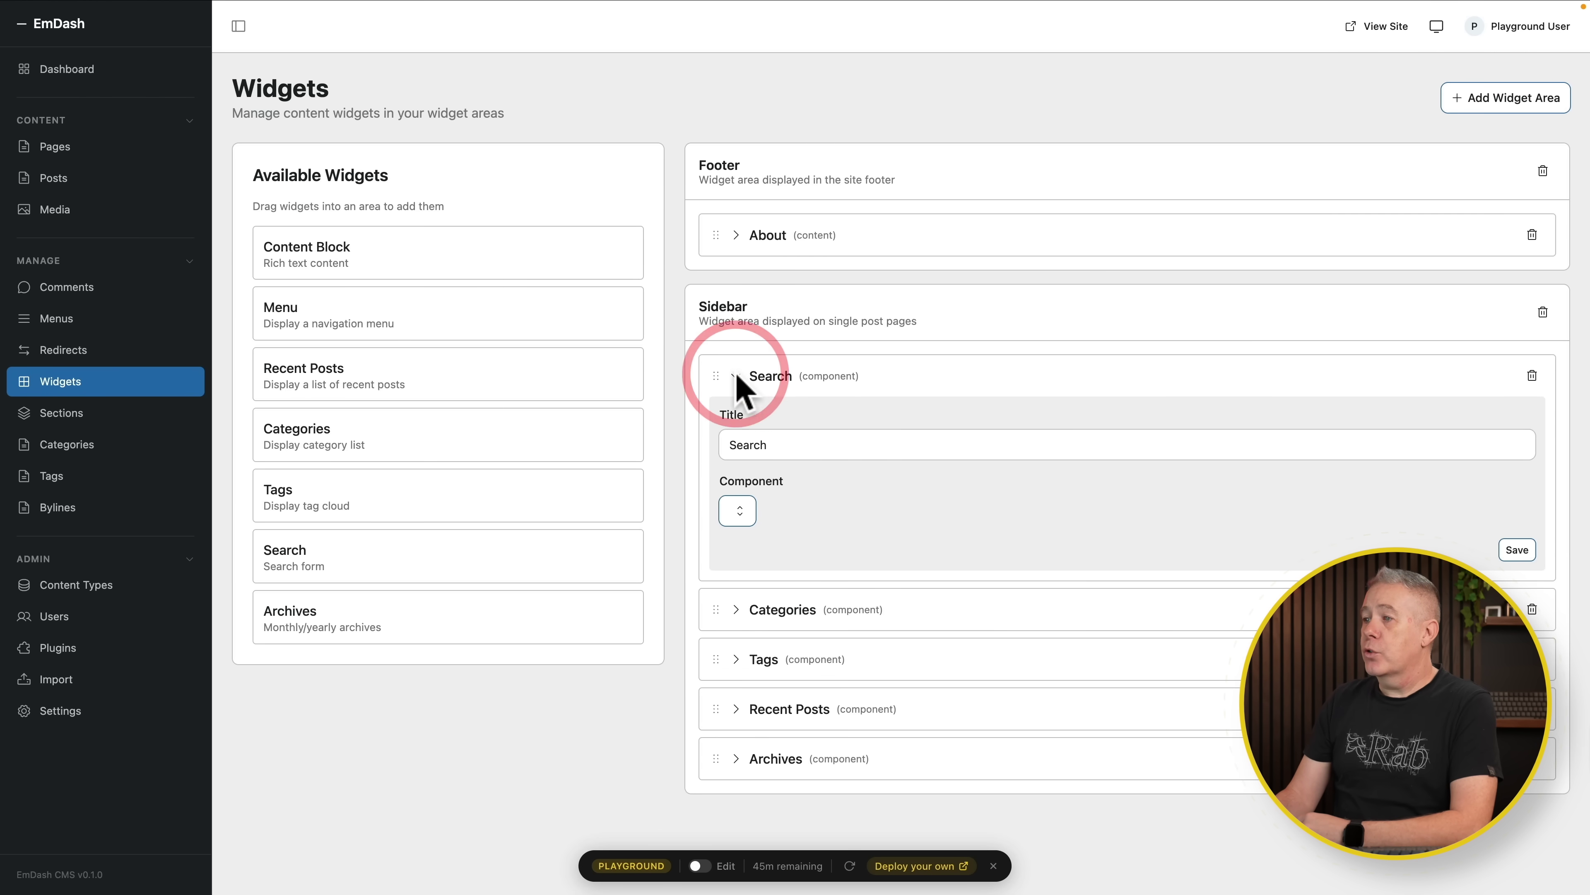
left_click(736, 376)
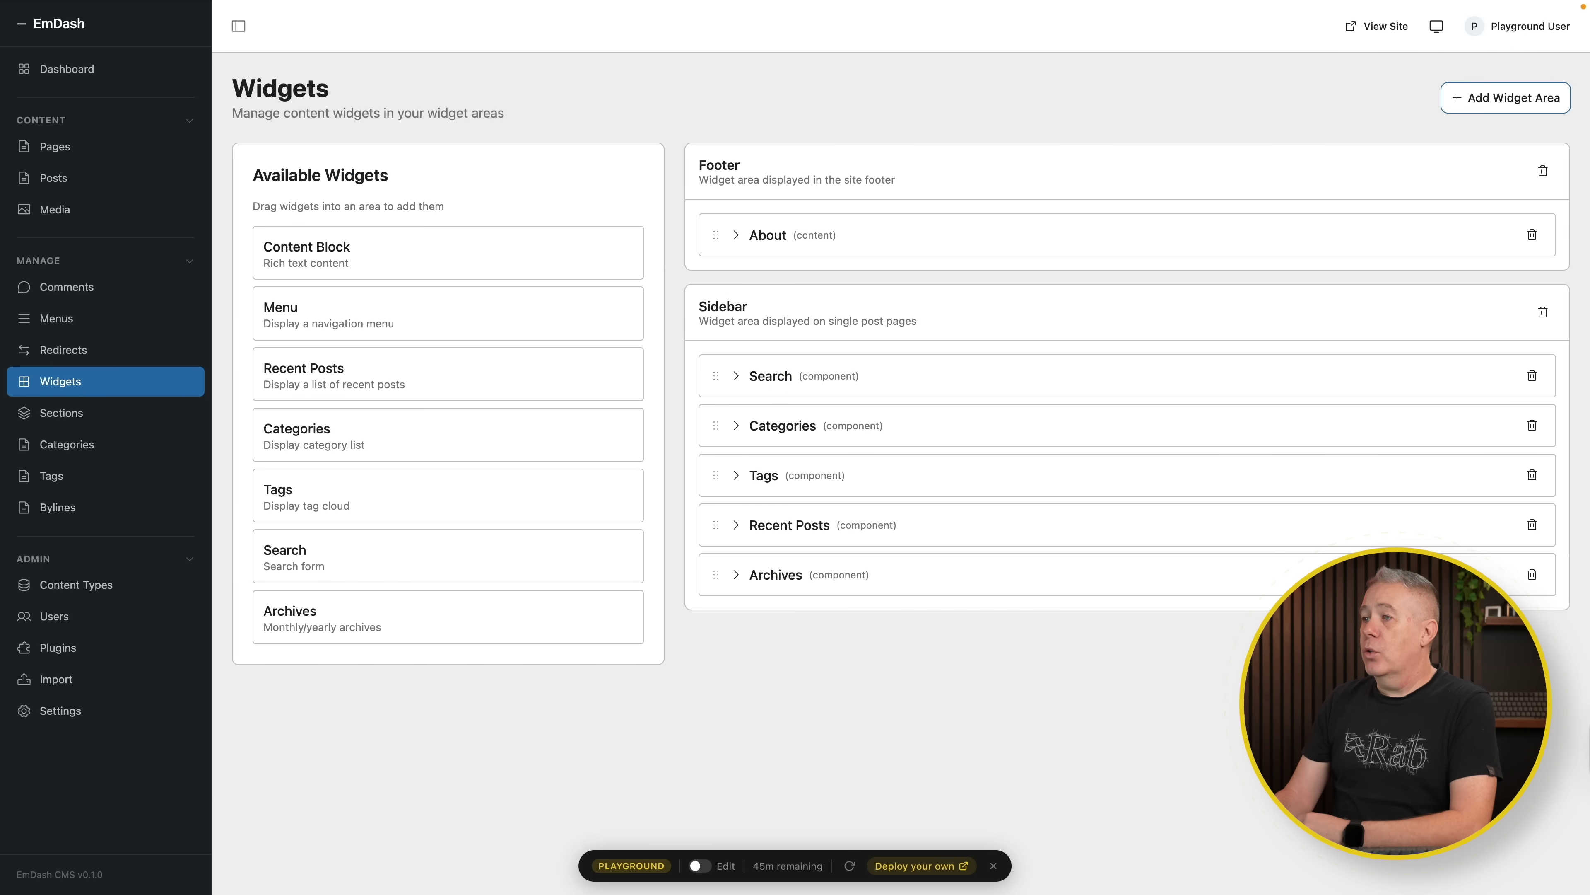
Step: In the Sidebar widget area, move Categories above Search and add a Content Block widget
left_click_drag(717, 426, 713, 368)
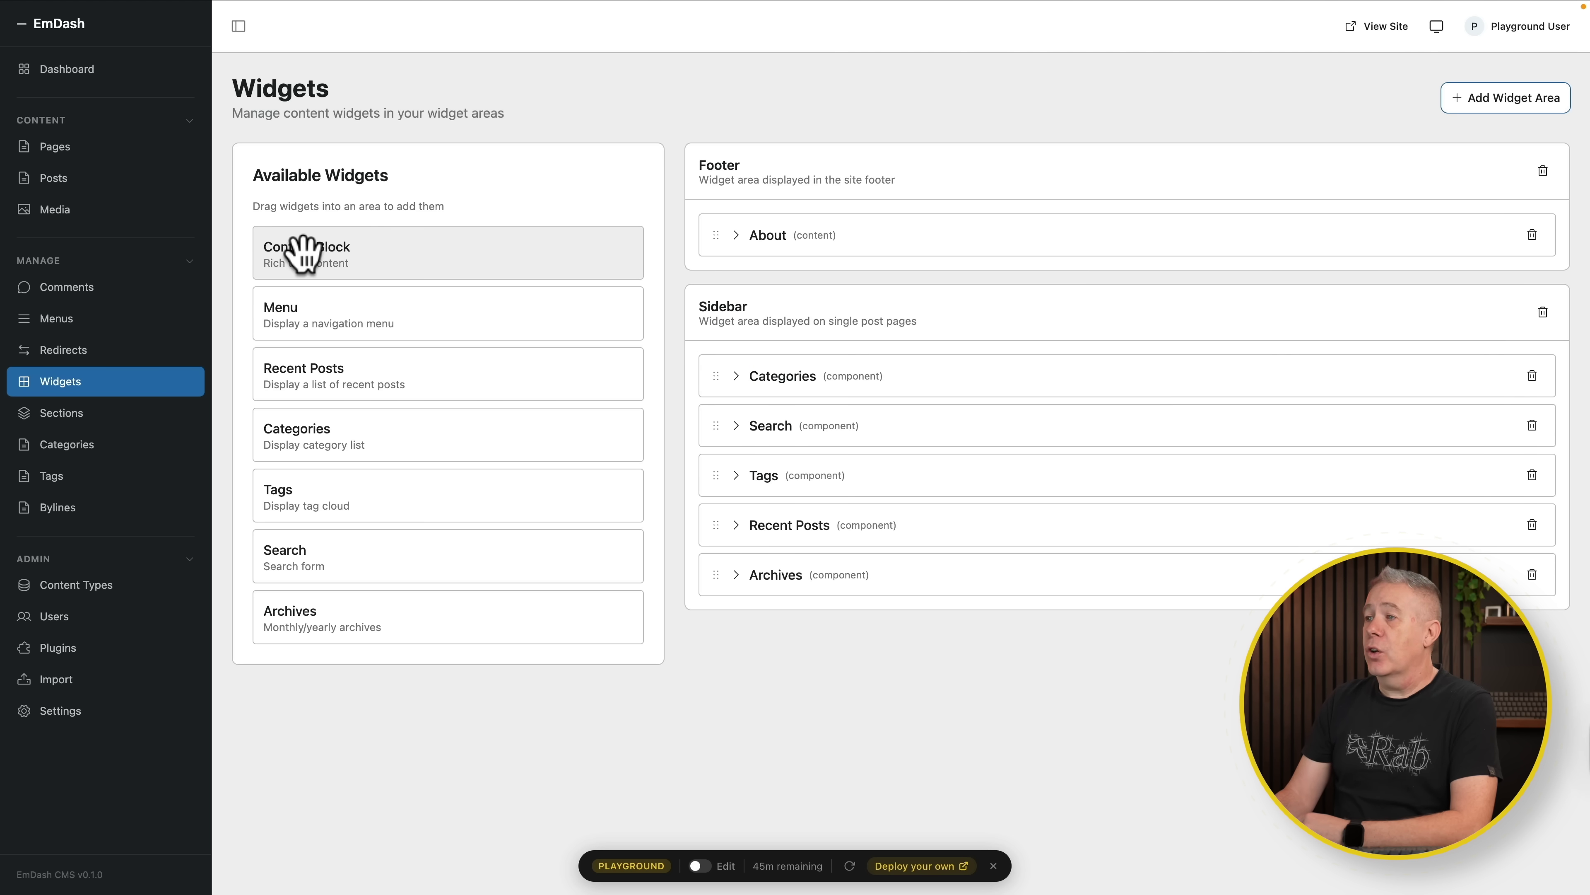
left_click_drag(303, 254, 820, 433)
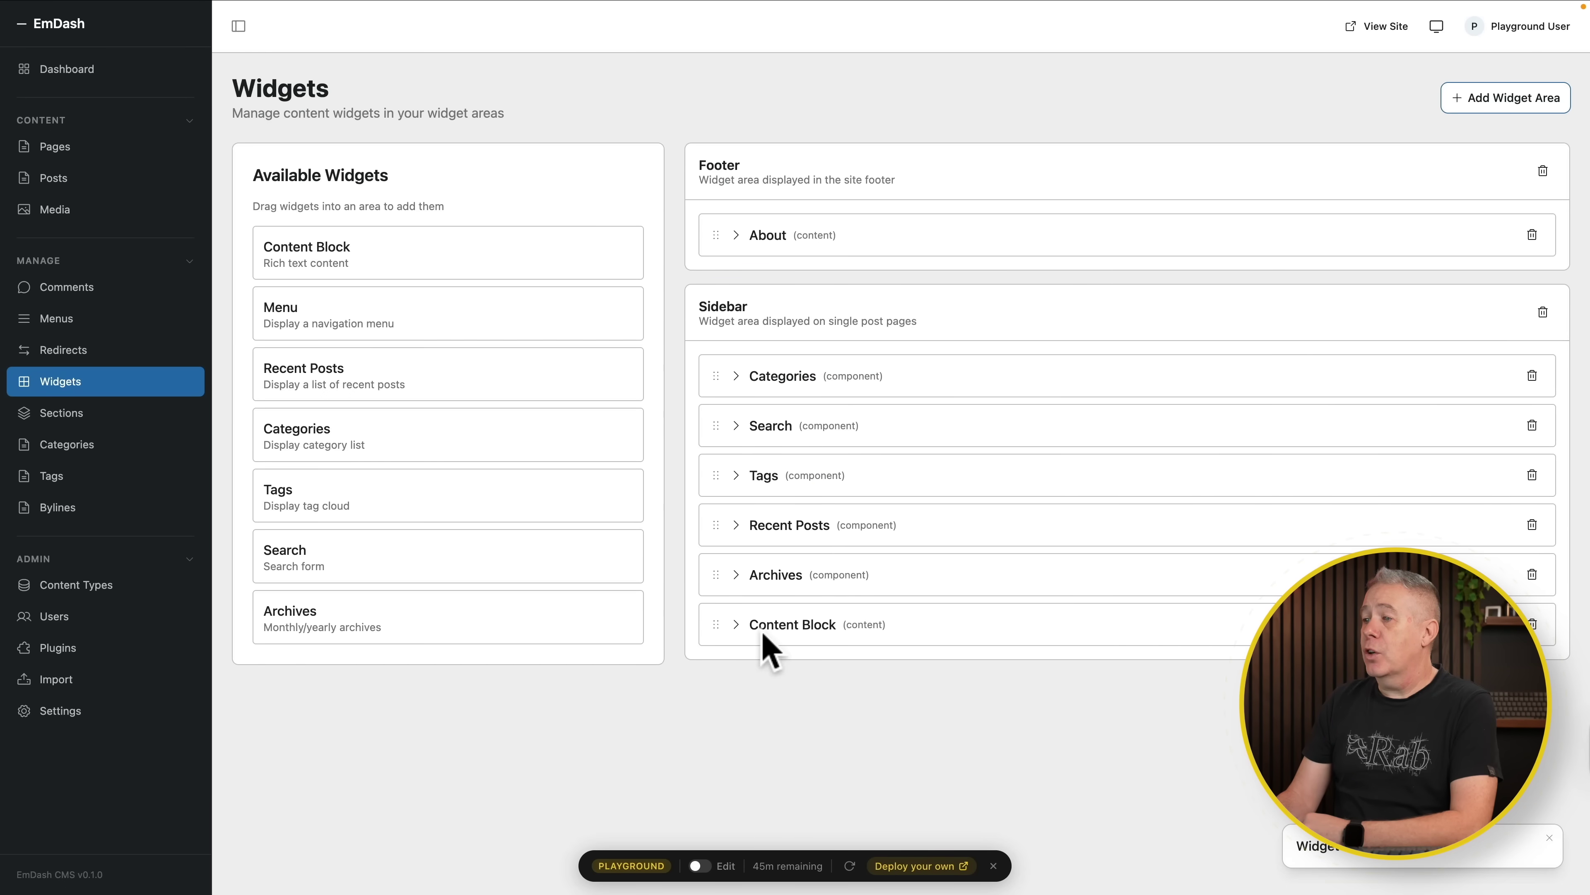
Step: Expand the new Content Block widget in the Sidebar area and inspect its title and content fields
left_click(736, 625)
scroll(998, 610, "down", 1)
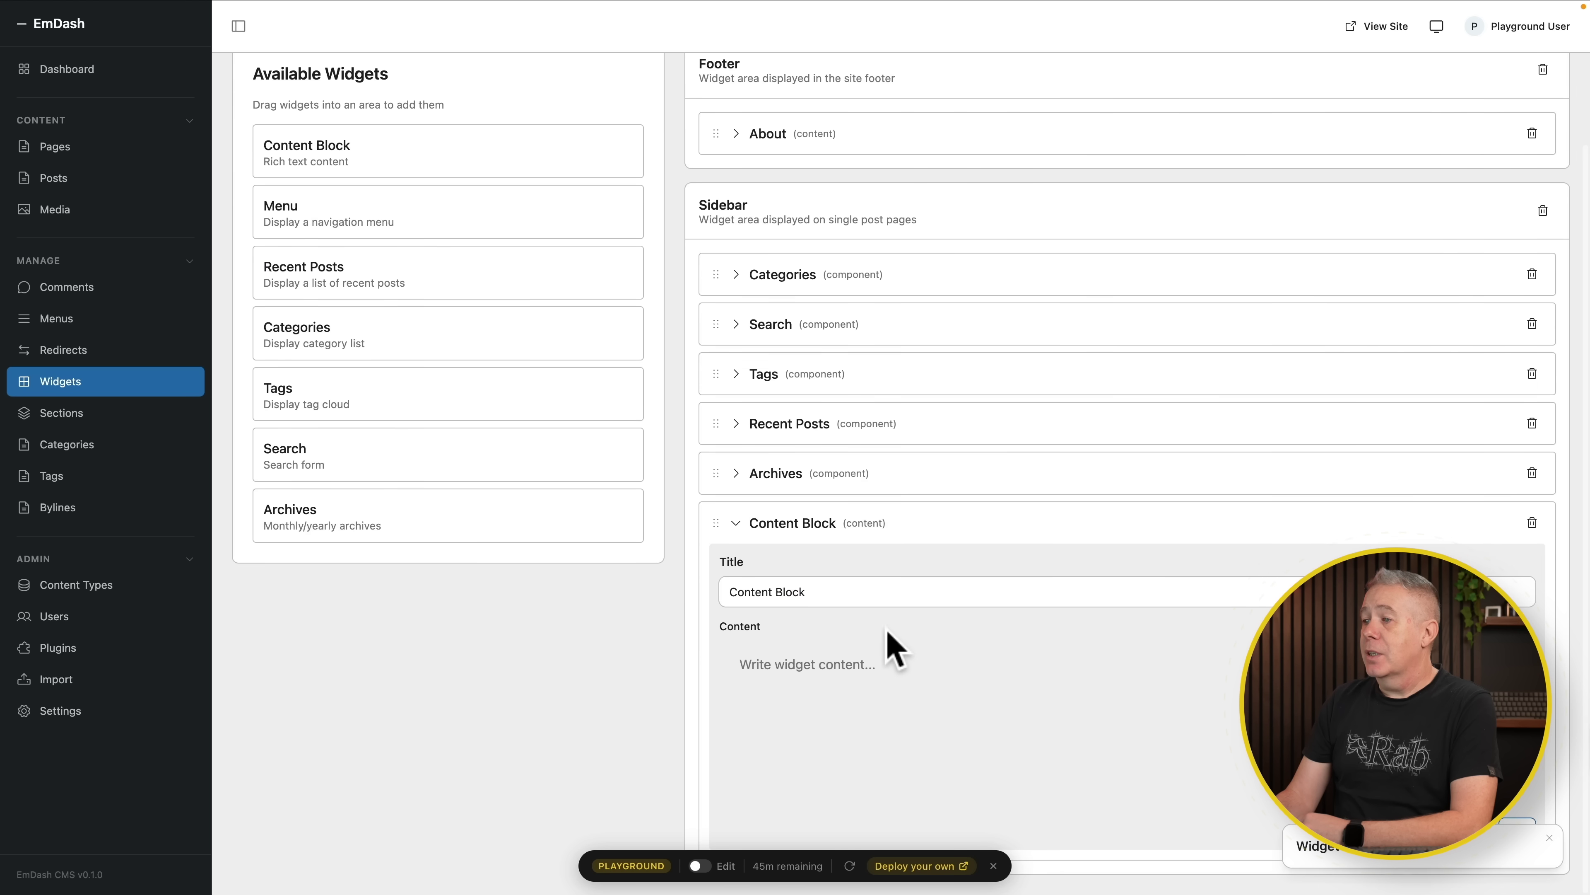
left_click(798, 592)
left_click(821, 663)
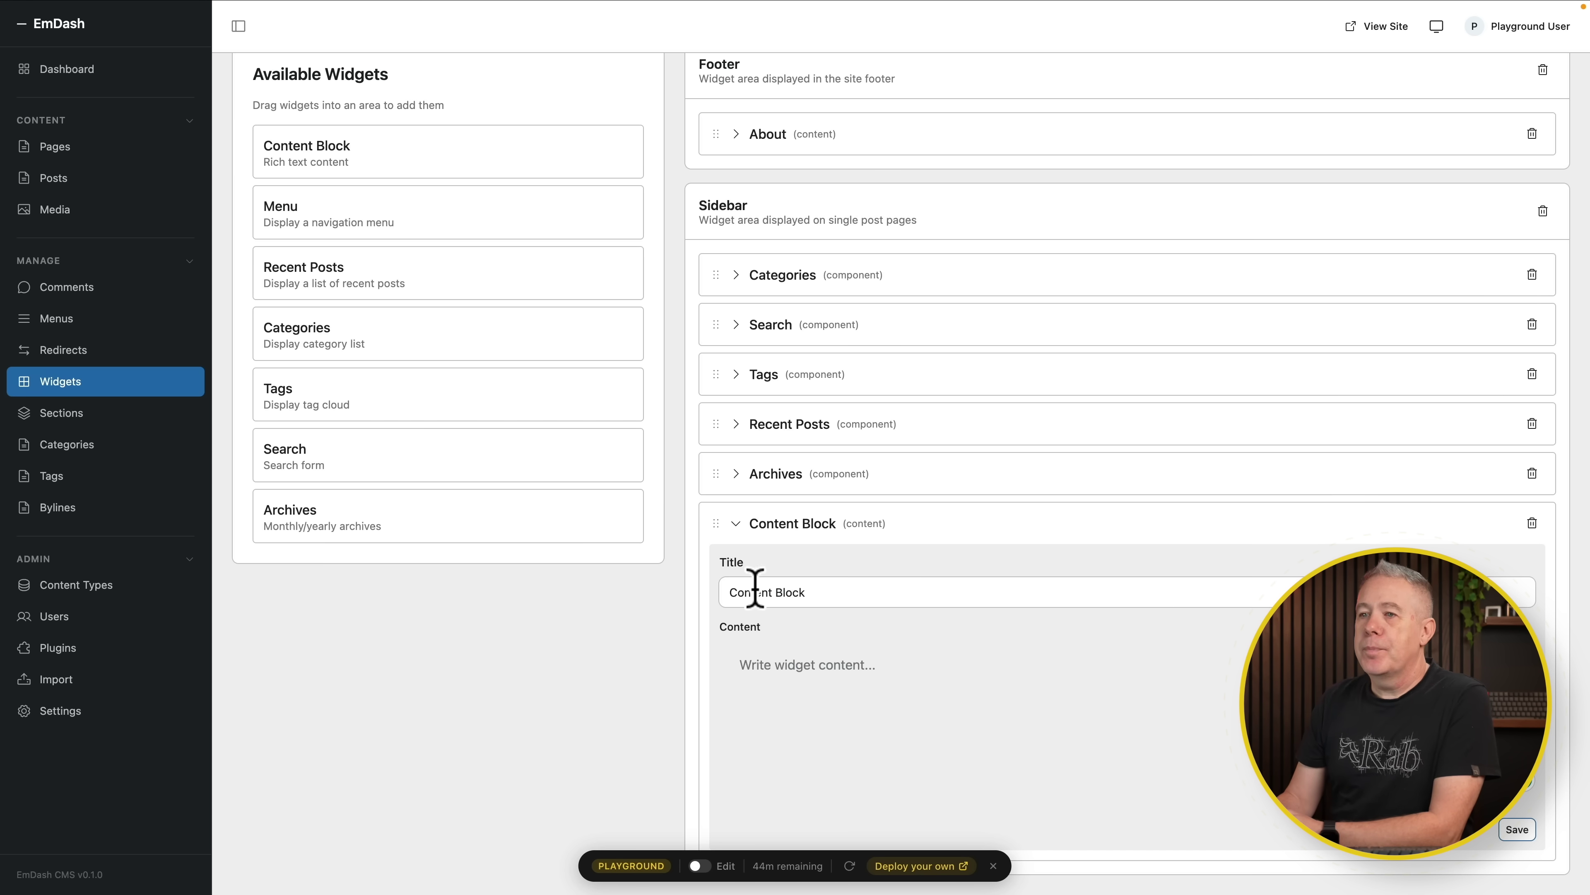
Step: Open the overview of reusable content sections
left_click(44, 416)
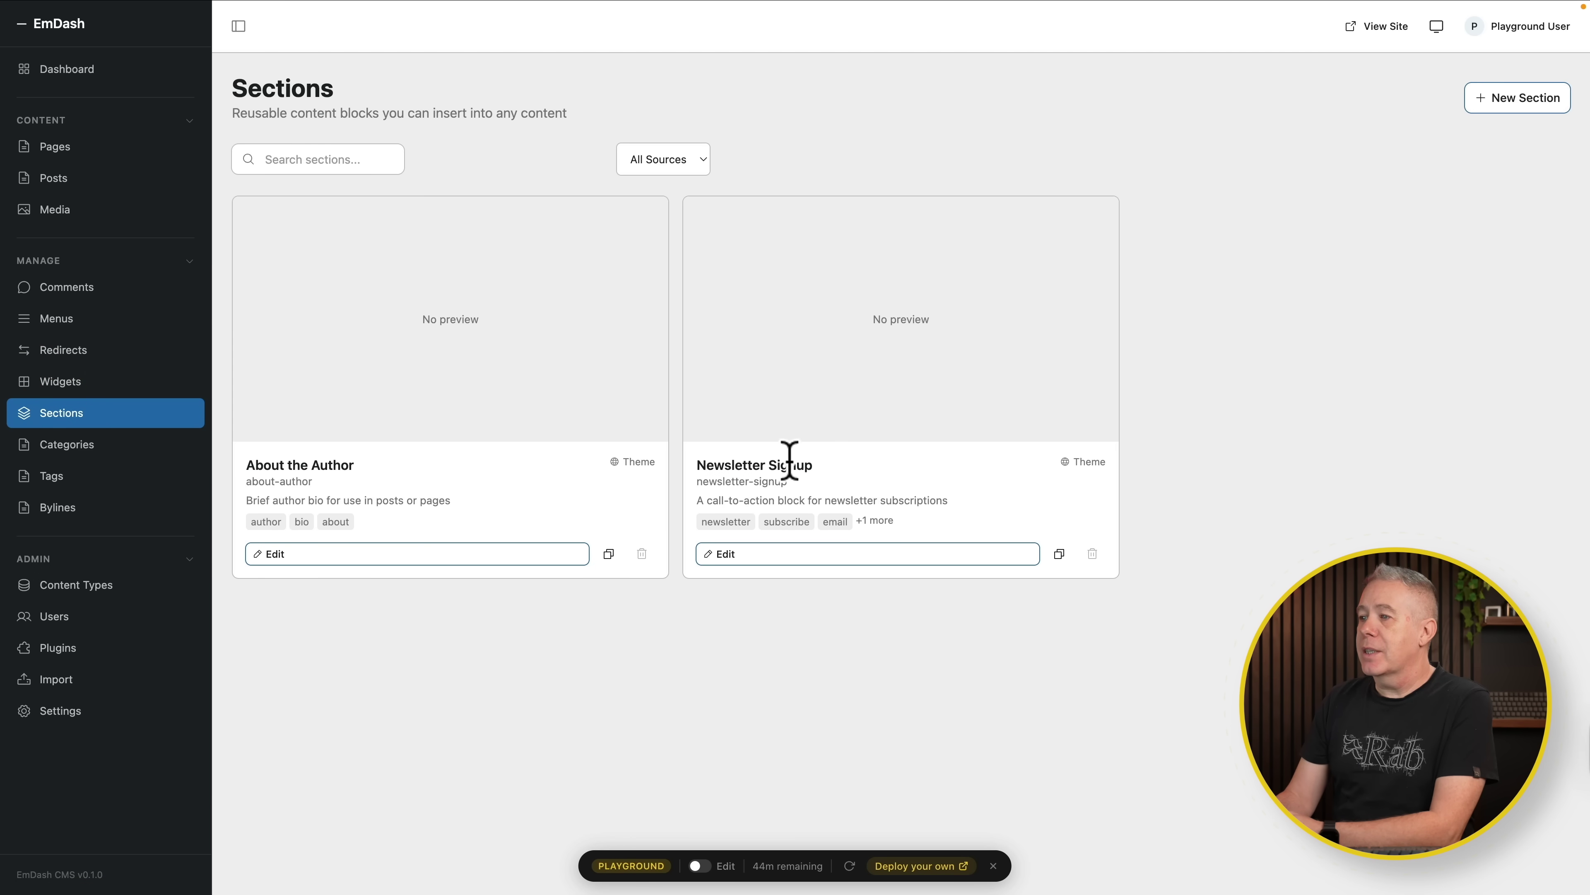
Step: Open the post categories and inspect the Design category's edit form without changing it
left_click(65, 447)
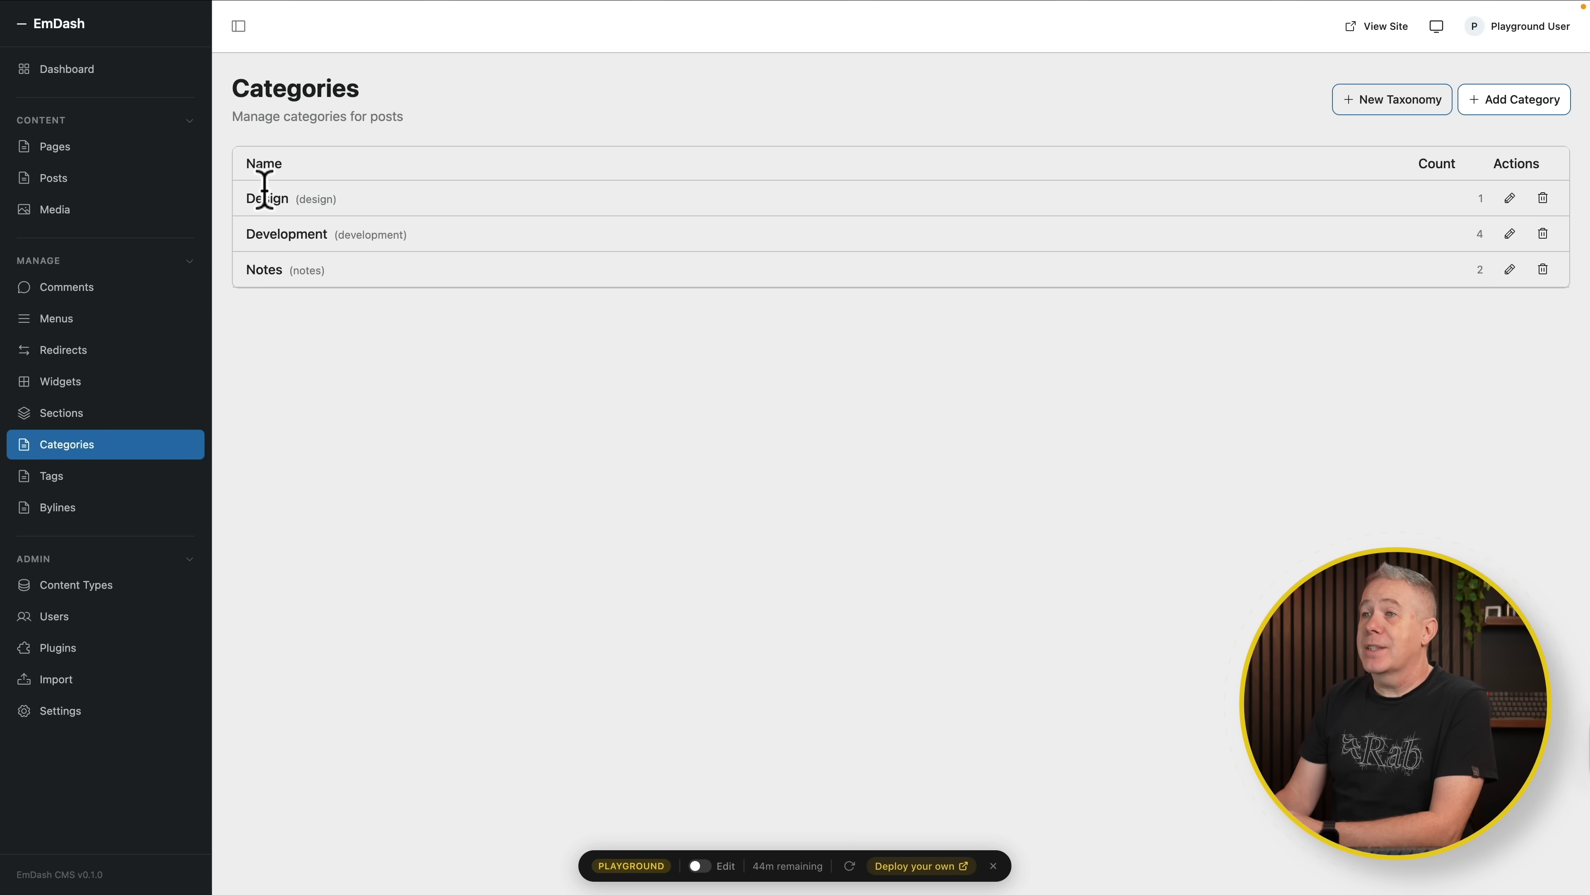
left_click(1508, 201)
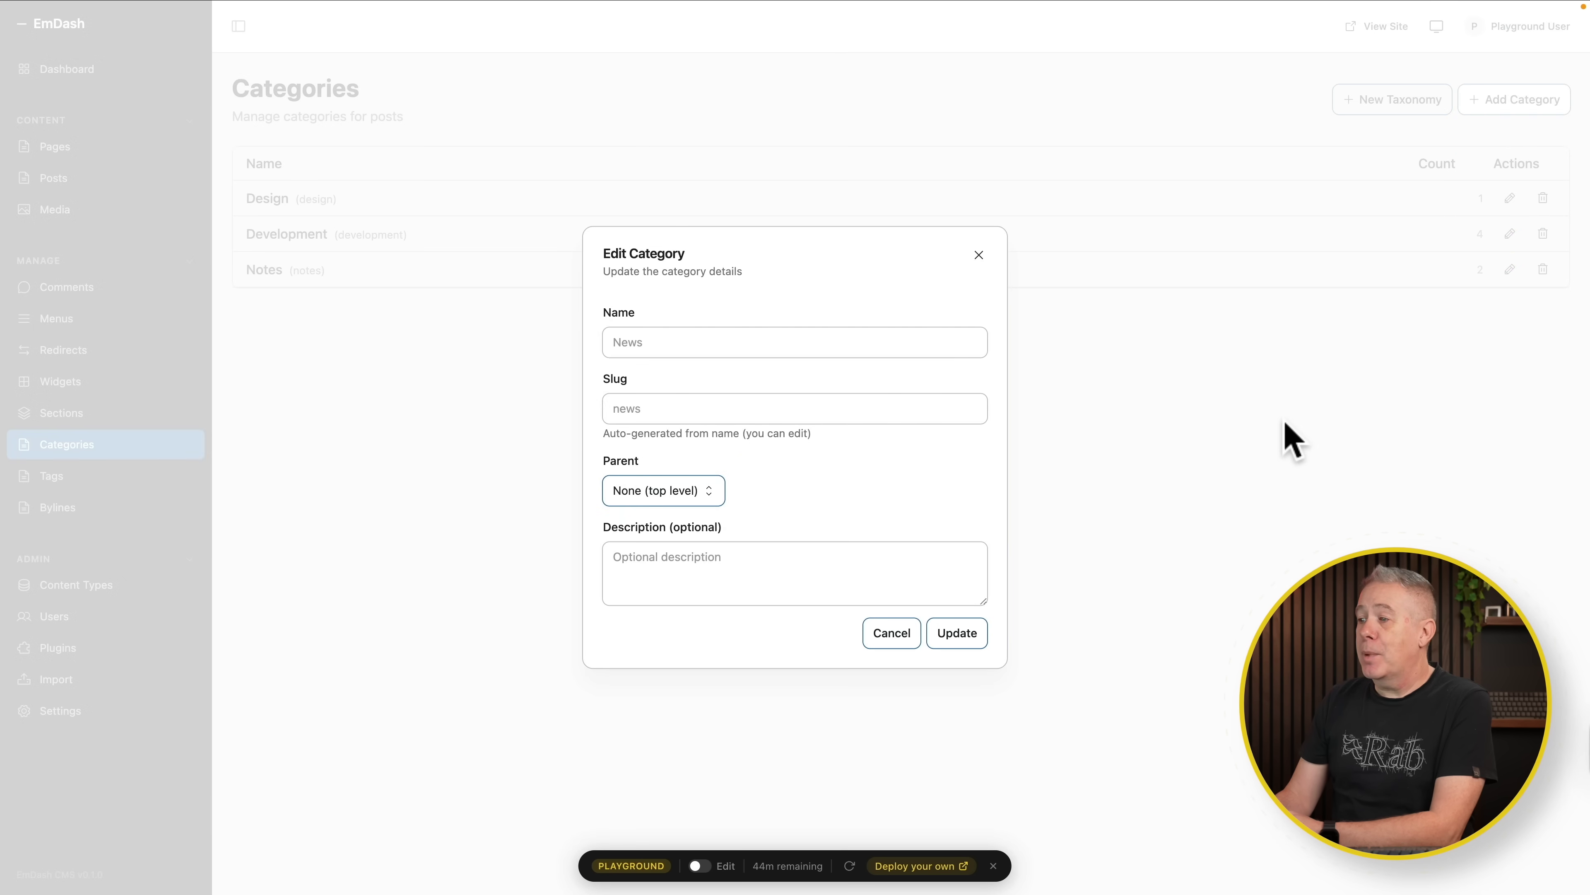
left_click(896, 634)
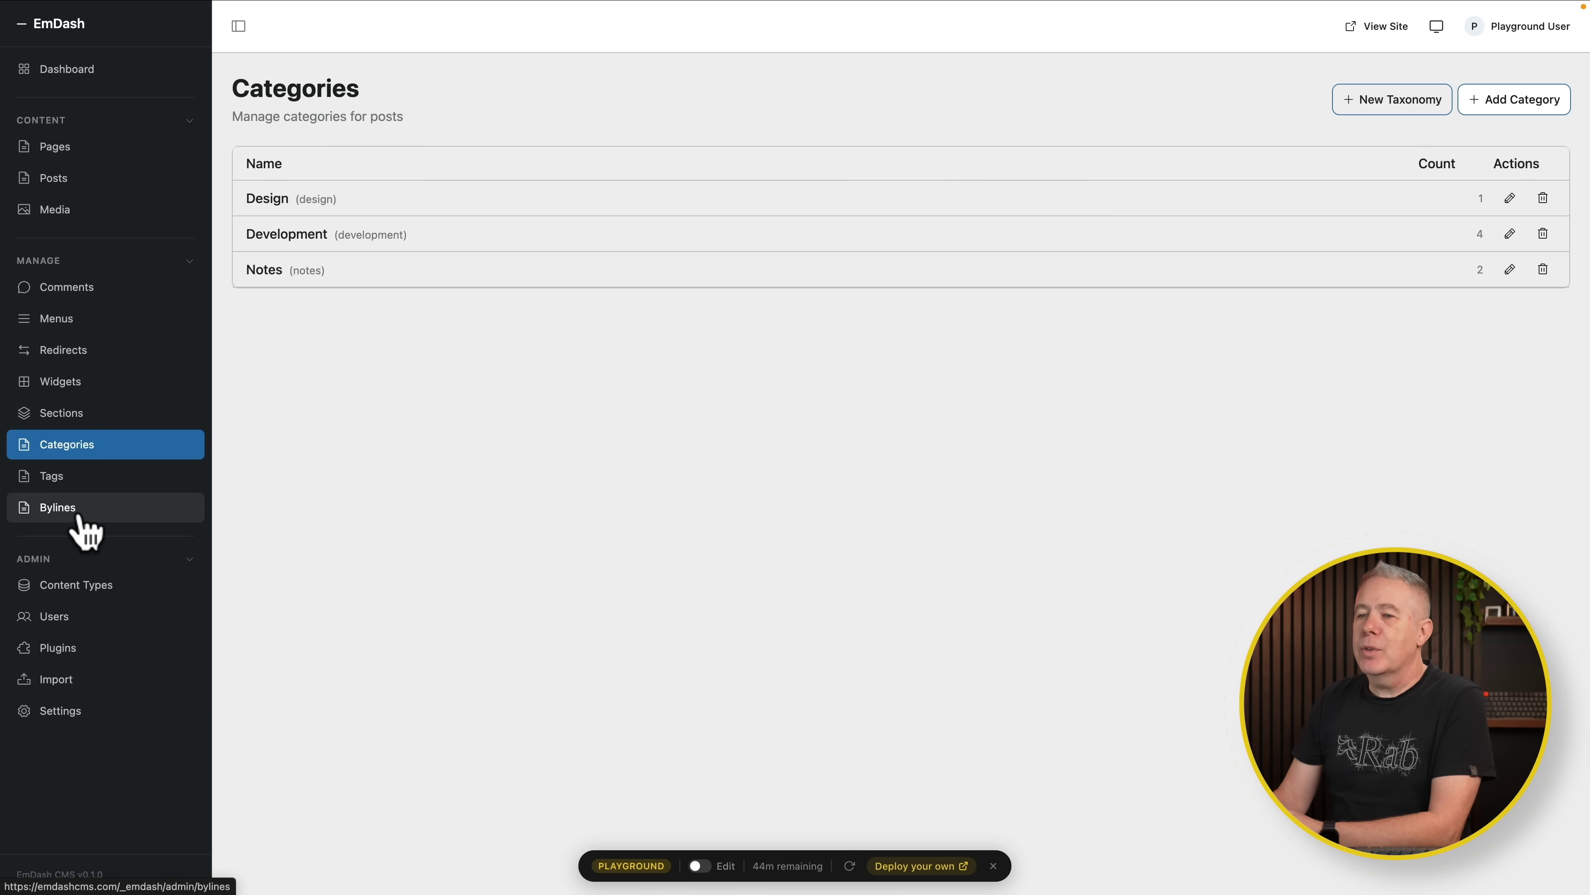
Step: Start a new content type with the singular label Book, plural label Books and slug books
left_click(86, 587)
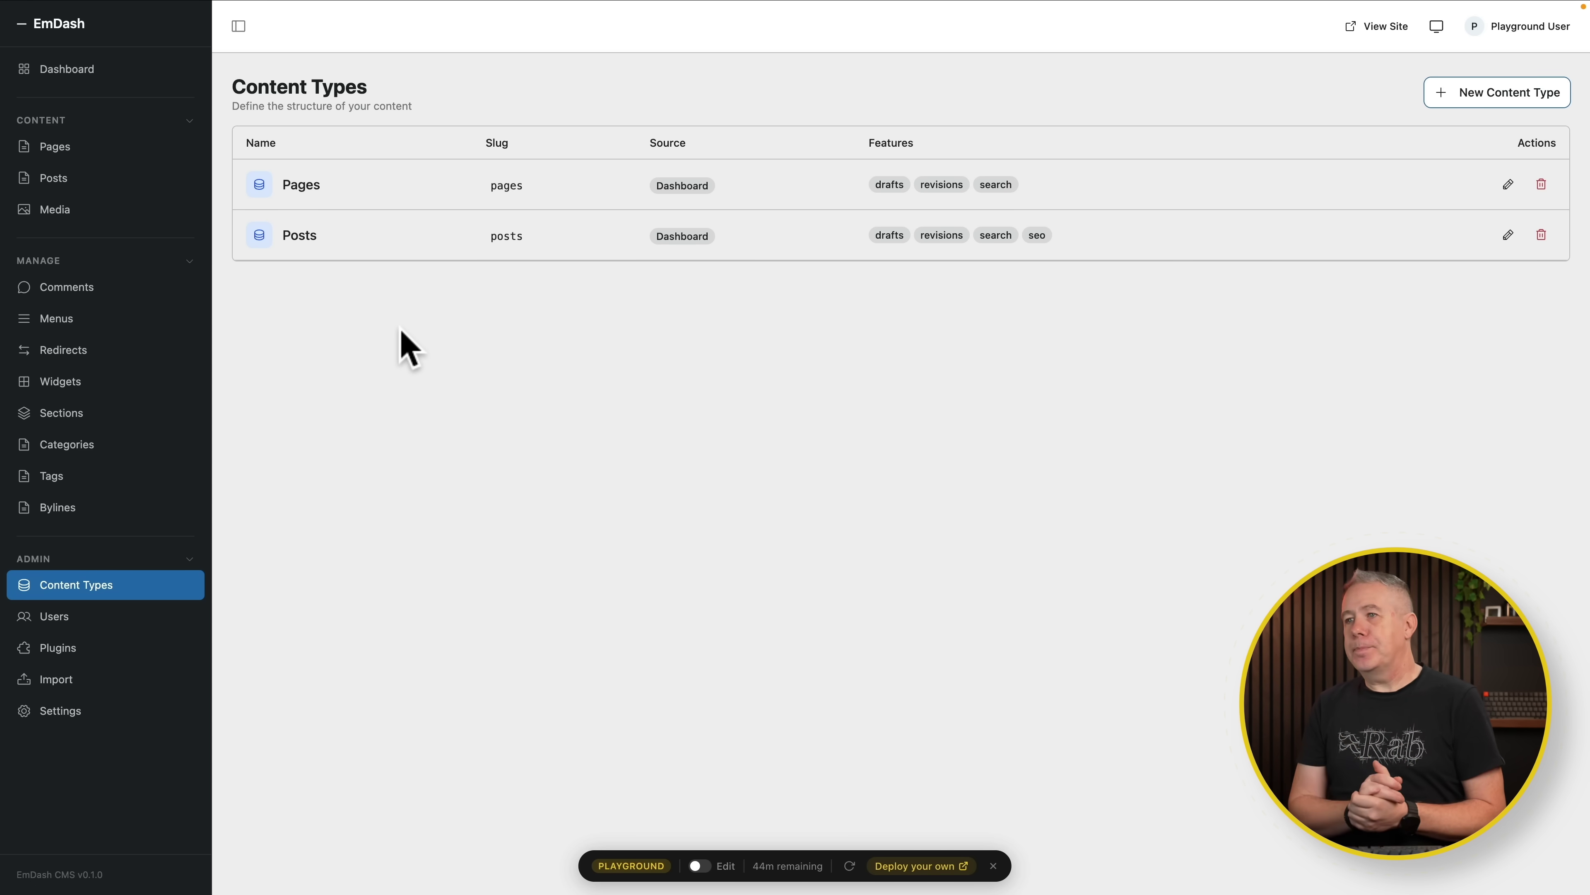
left_click(1501, 97)
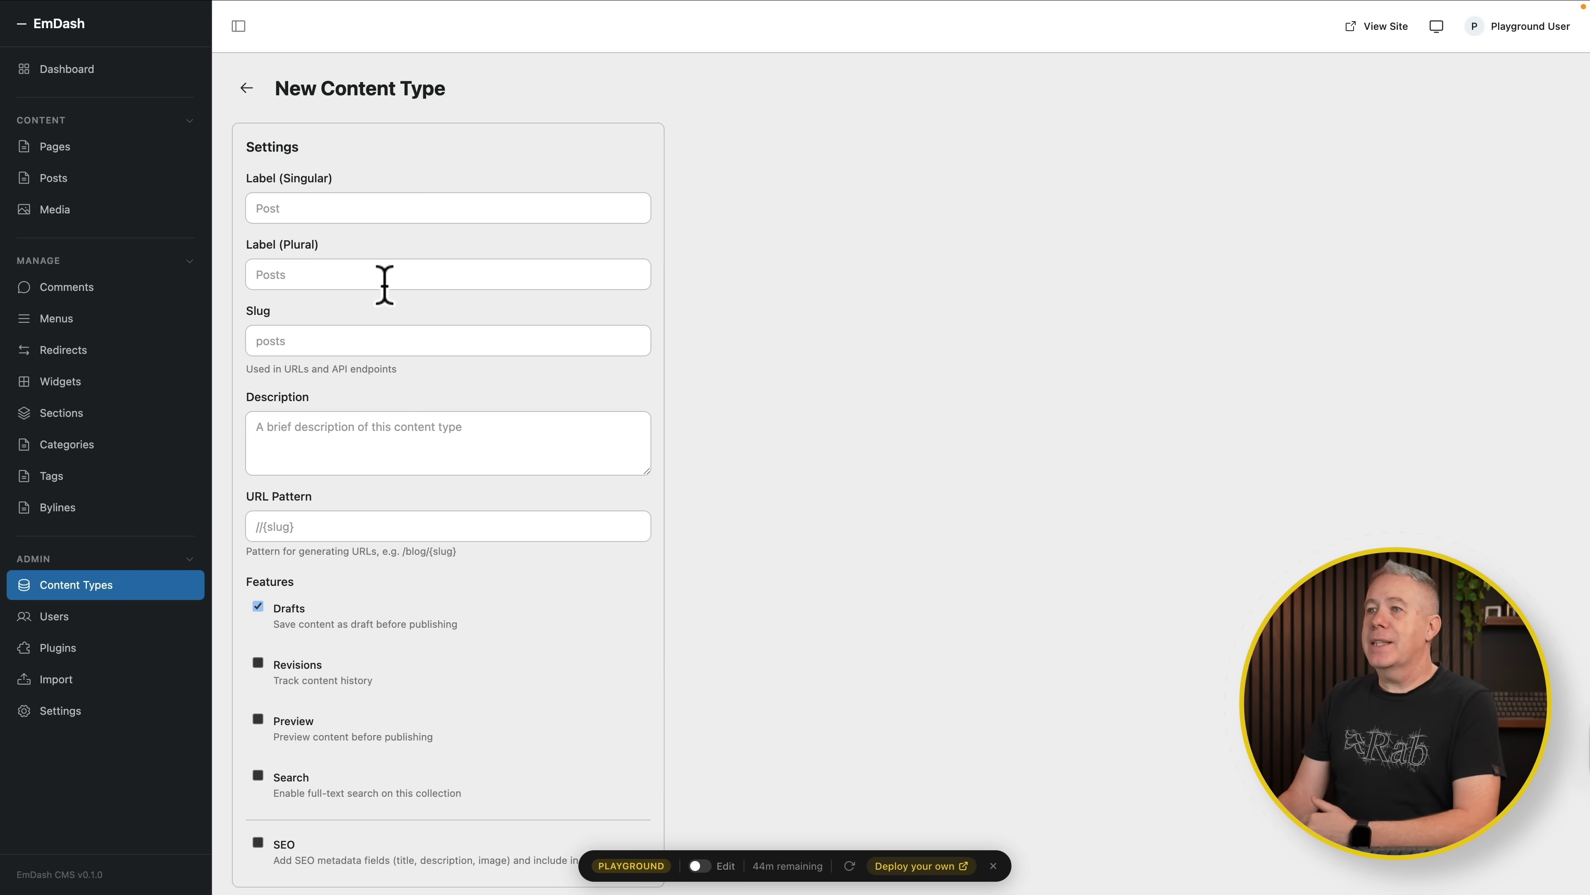
left_click(336, 205)
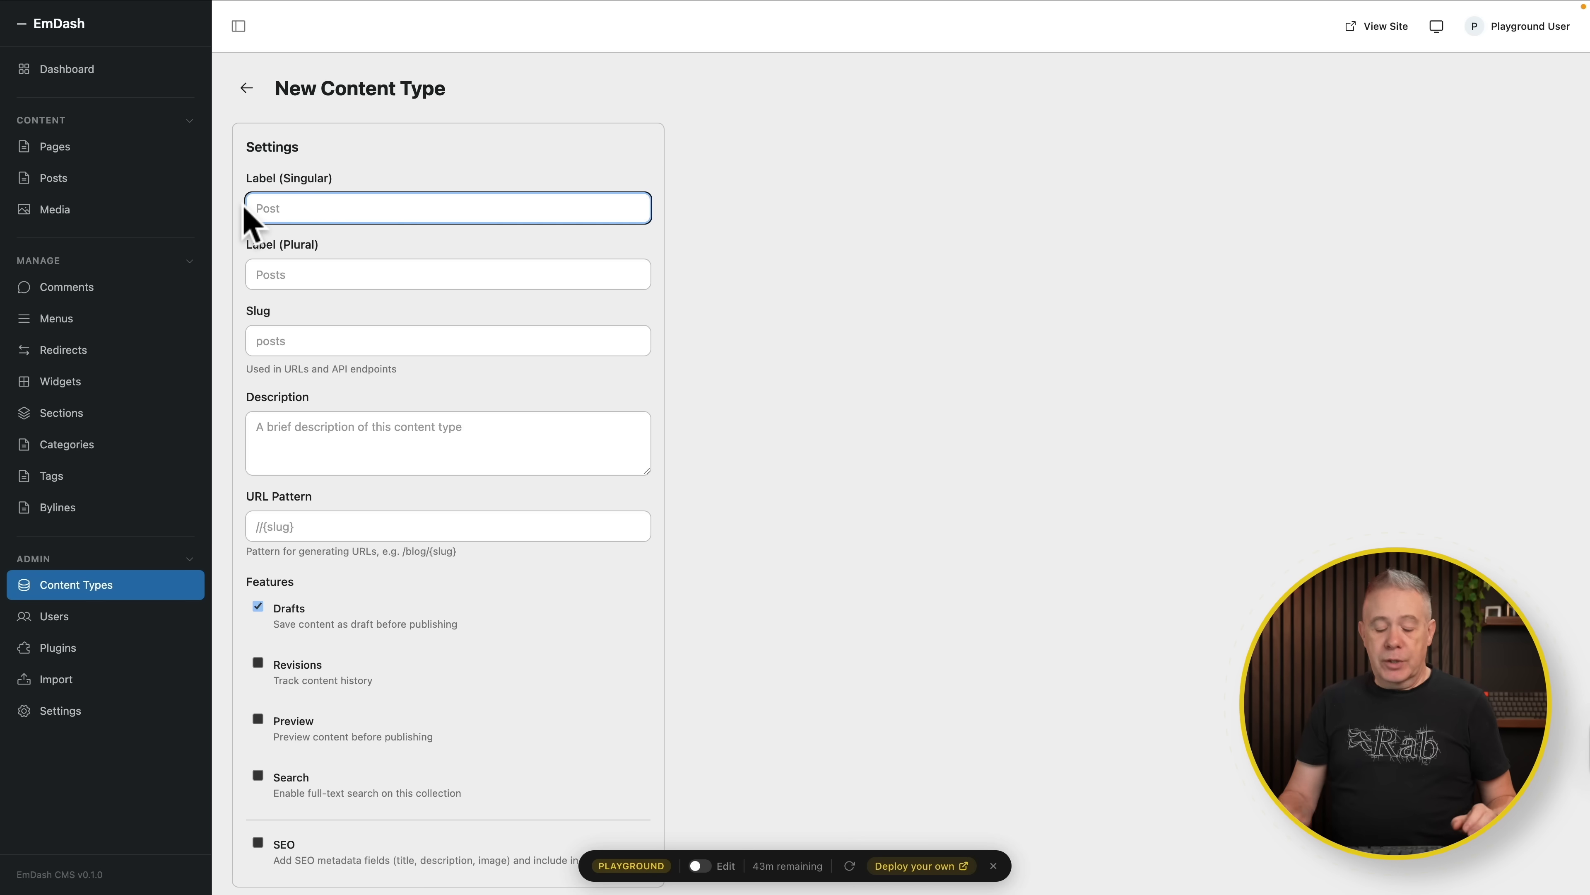
type("Book")
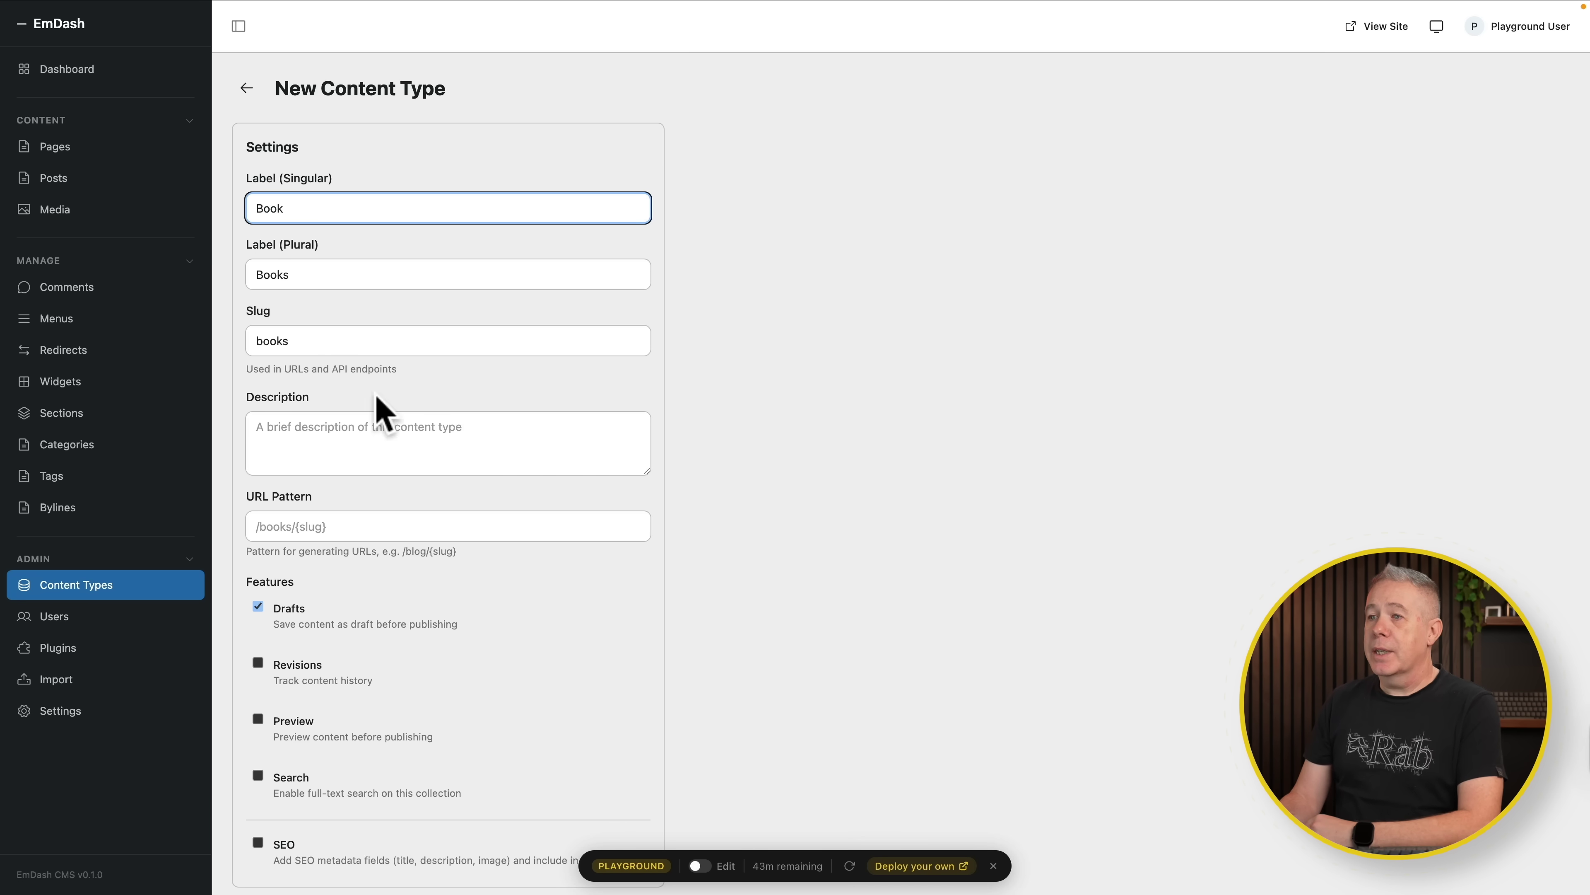
Step: Enable Revisions, Preview, Search and SEO alongside Drafts for the Book content type, and create it
scroll(371, 489, "down", 2)
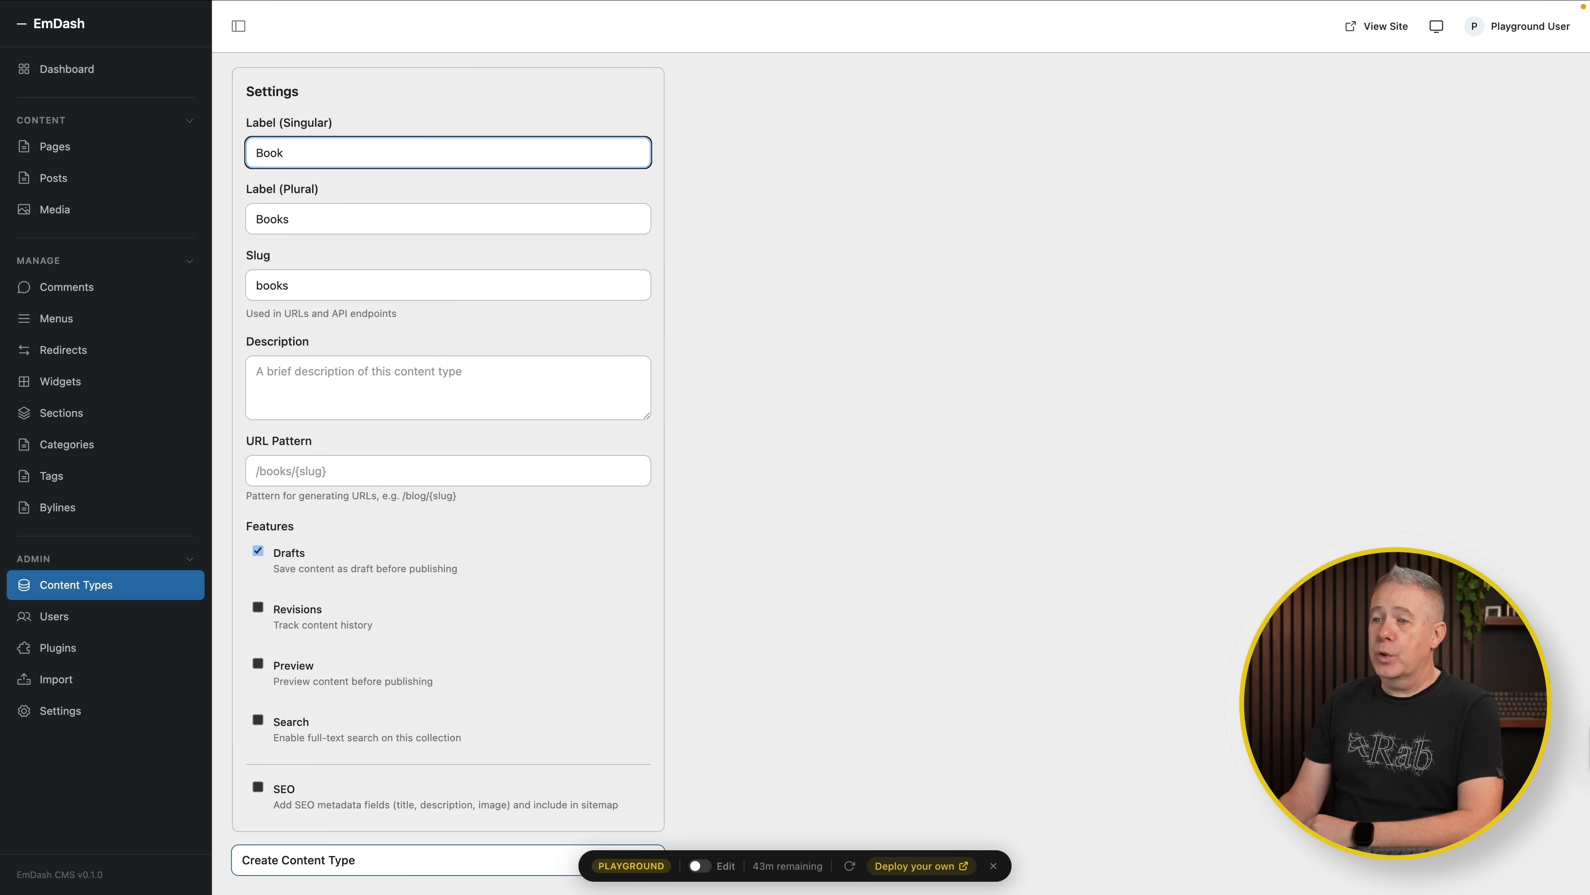
left_click(261, 606)
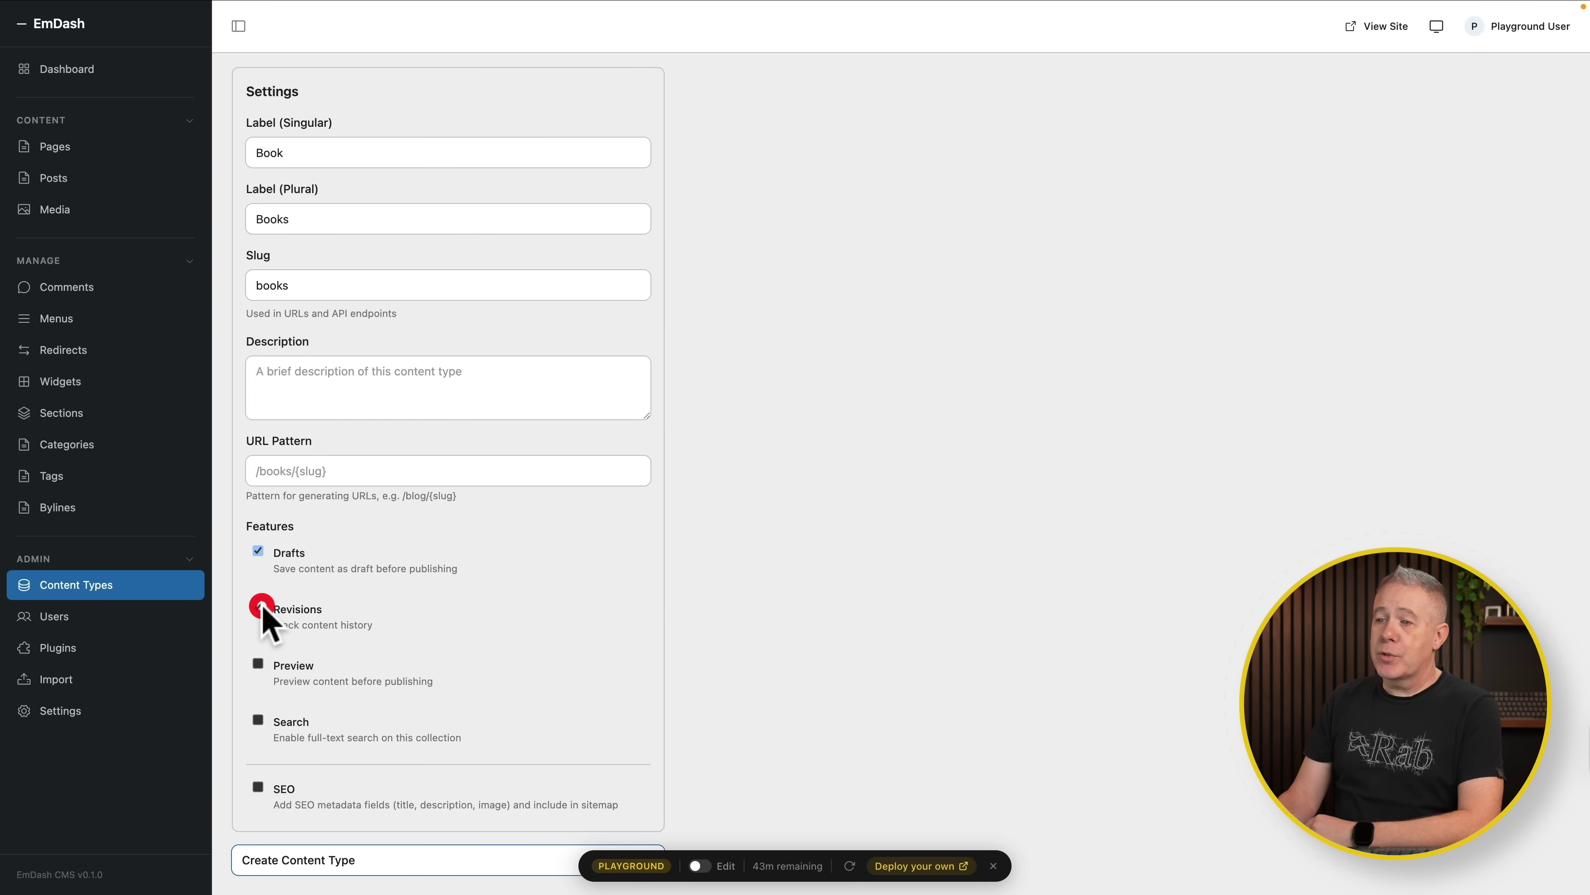
left_click(258, 663)
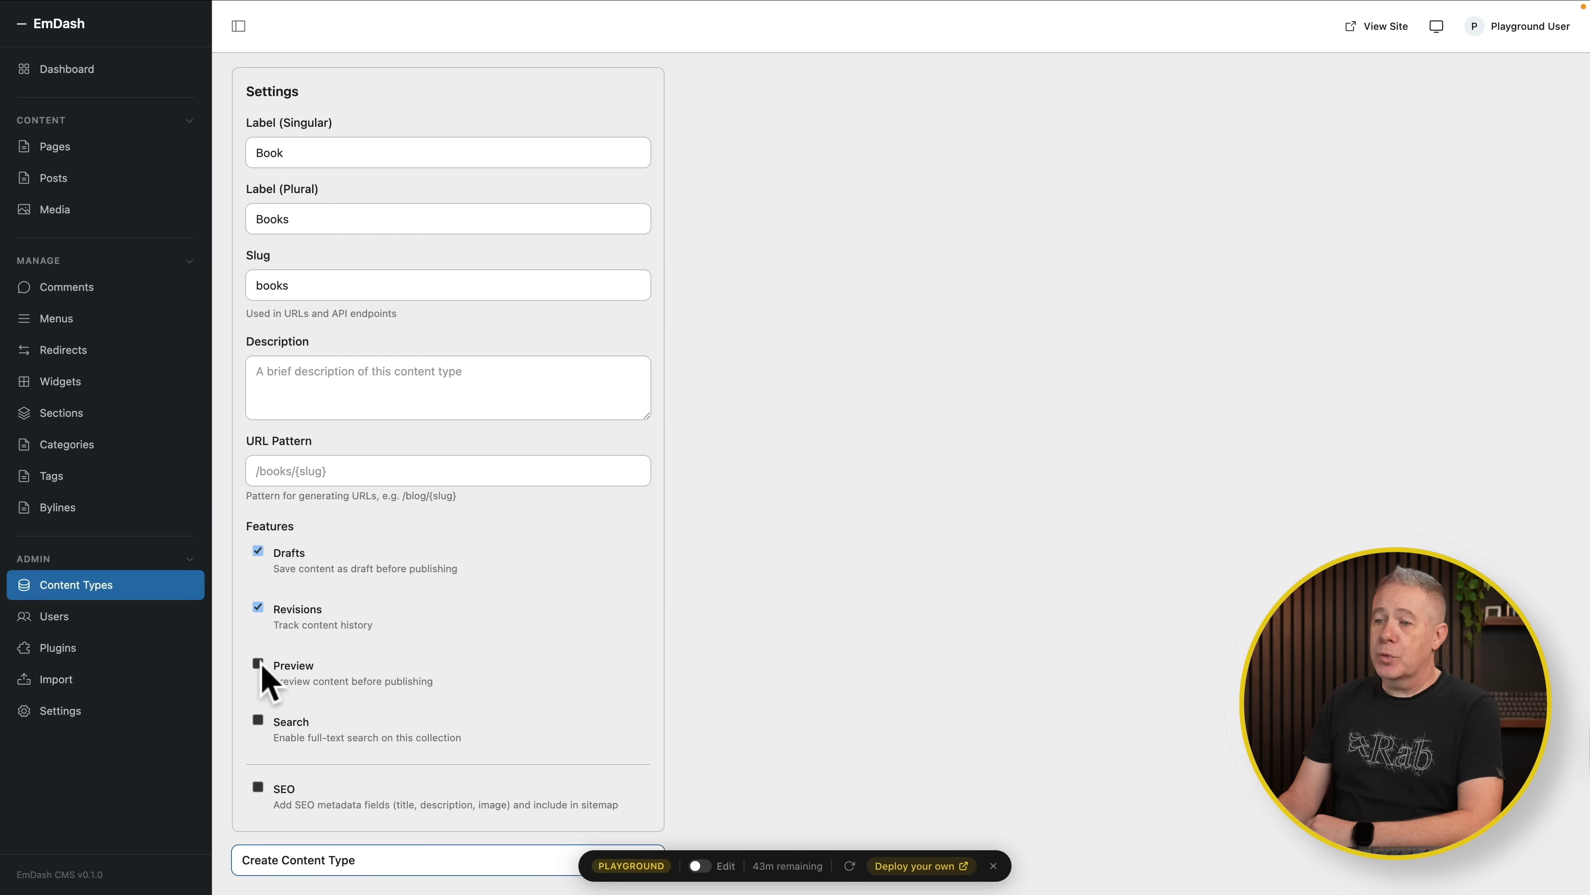
left_click(258, 720)
left_click(258, 787)
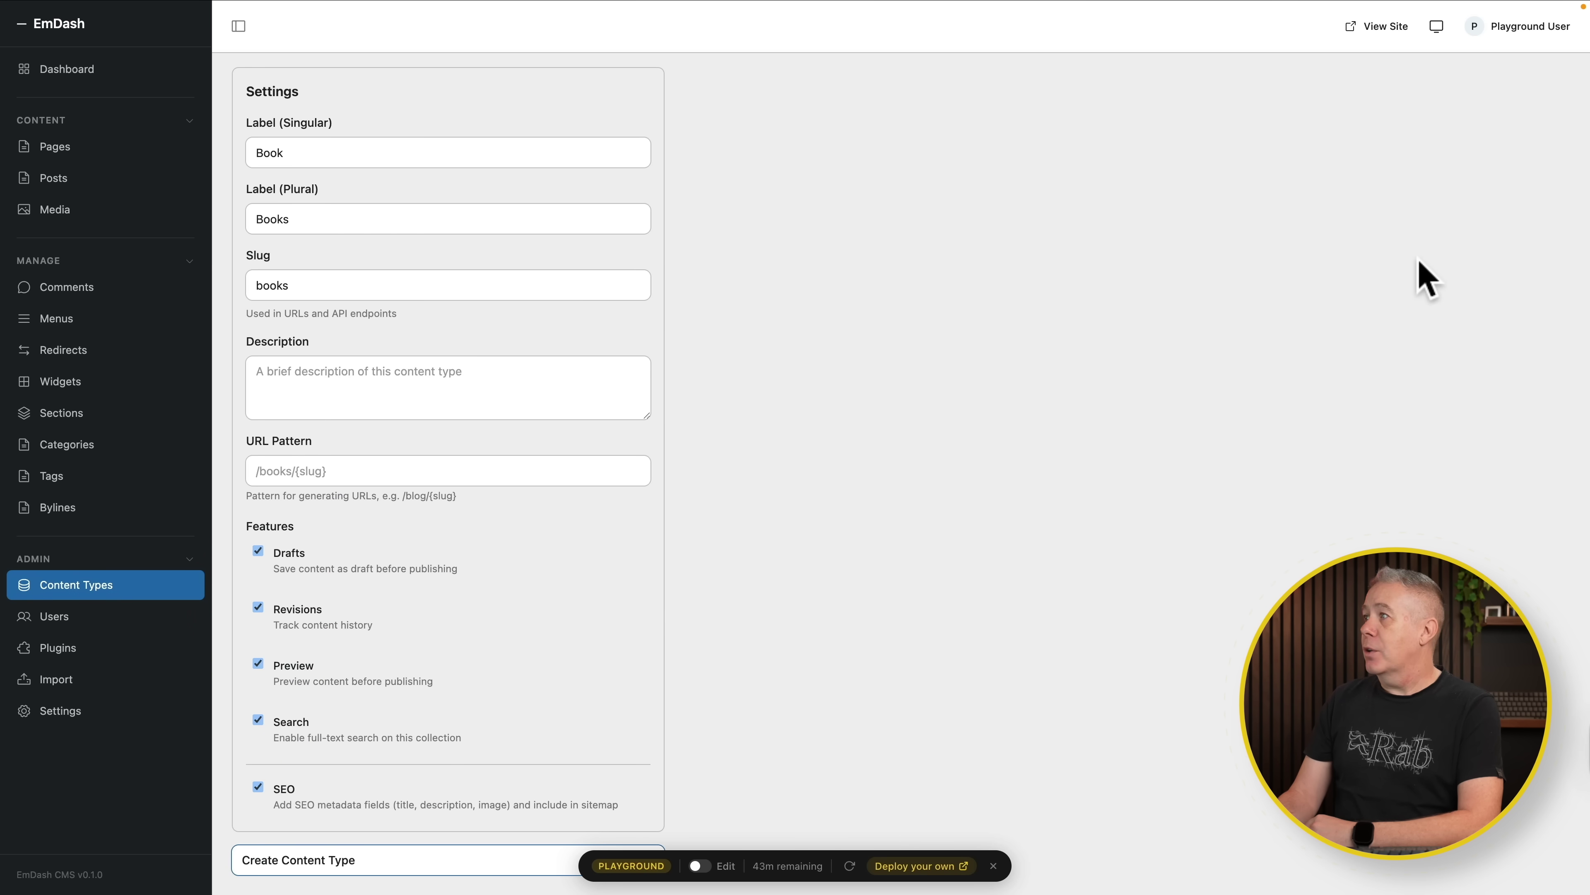
scroll(1420, 277, "up", 2)
scroll(1420, 277, "down", 3)
left_click(404, 867)
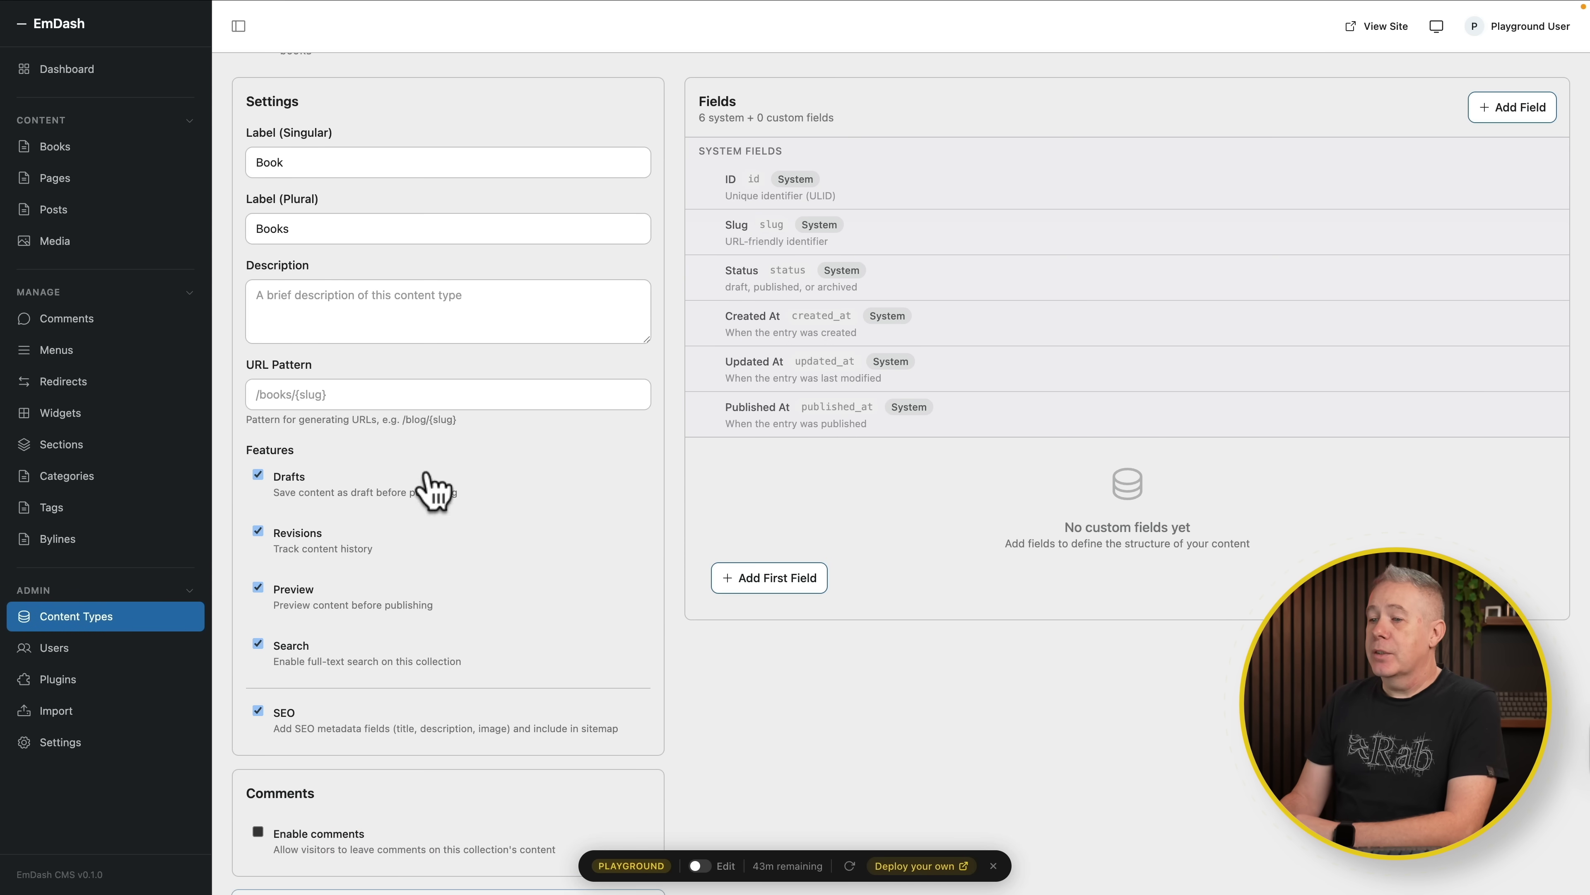
Step: Review the Books content type's settings and system fields, and open a first new entry from the Books list
scroll(381, 710, "down", 1)
scroll(765, 479, "up", 3)
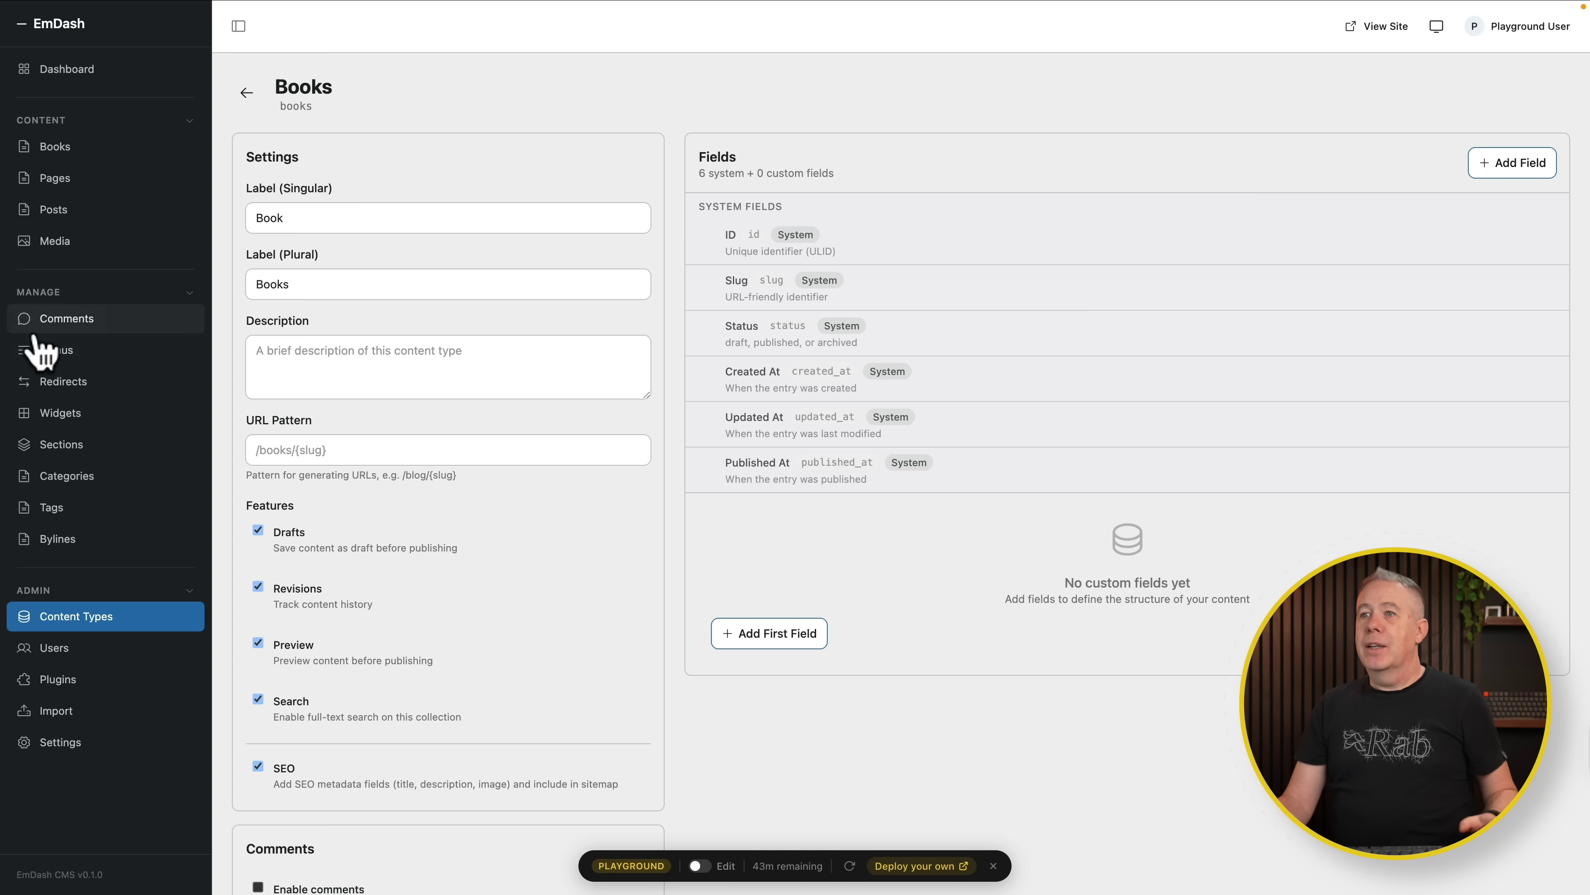
left_click(78, 146)
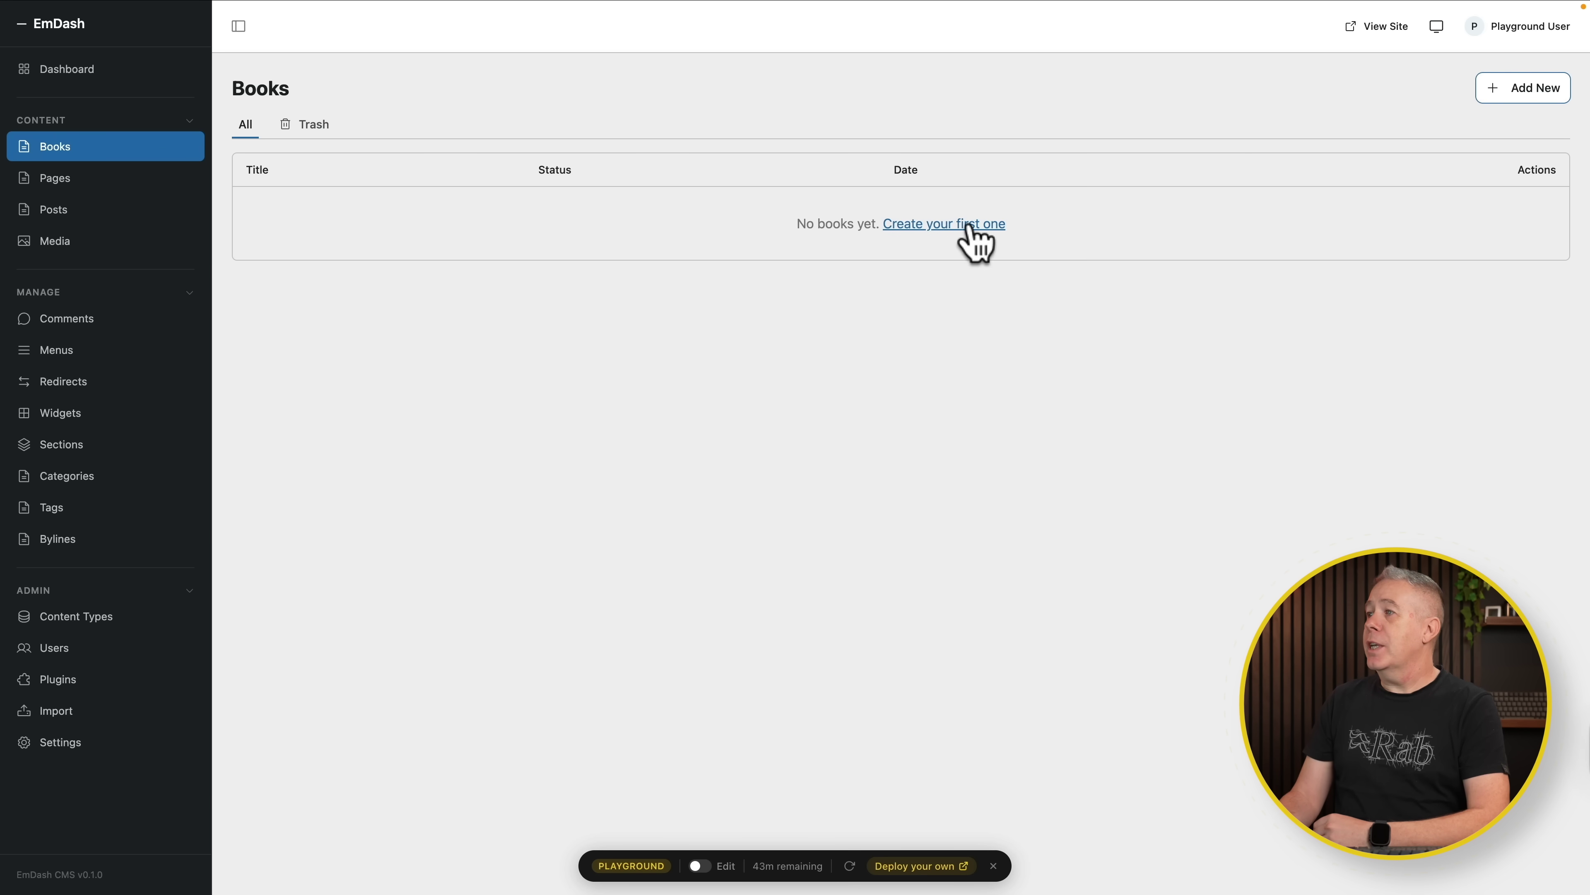
left_click(969, 235)
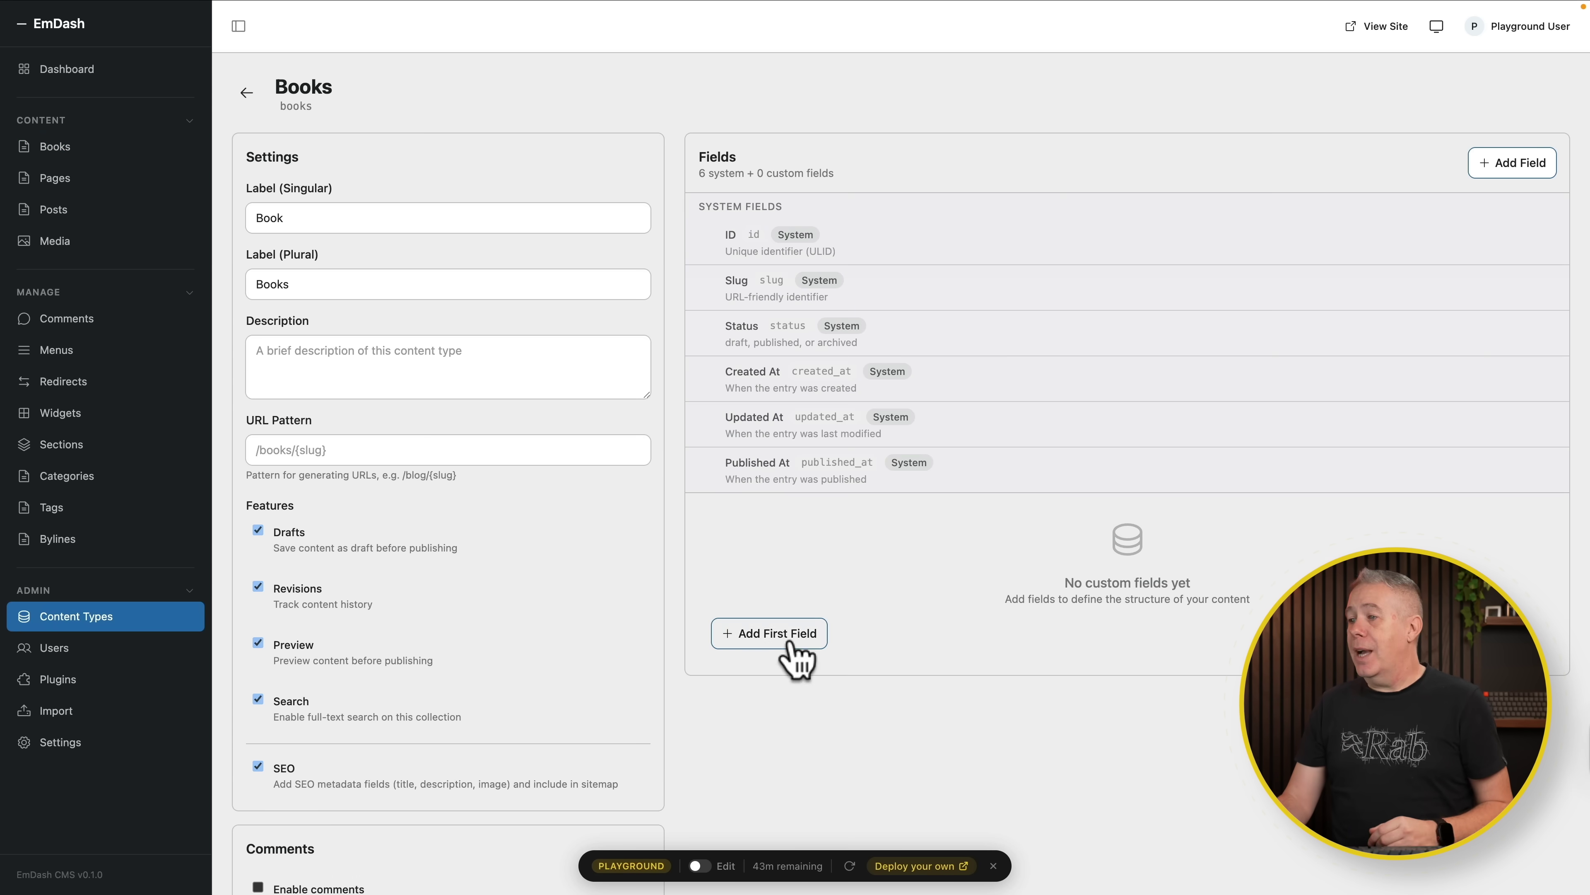
Step: Add a Short Text field labelled Book Title to the Books content type, set as required, unique and searchable
left_click(792, 645)
left_click(657, 241)
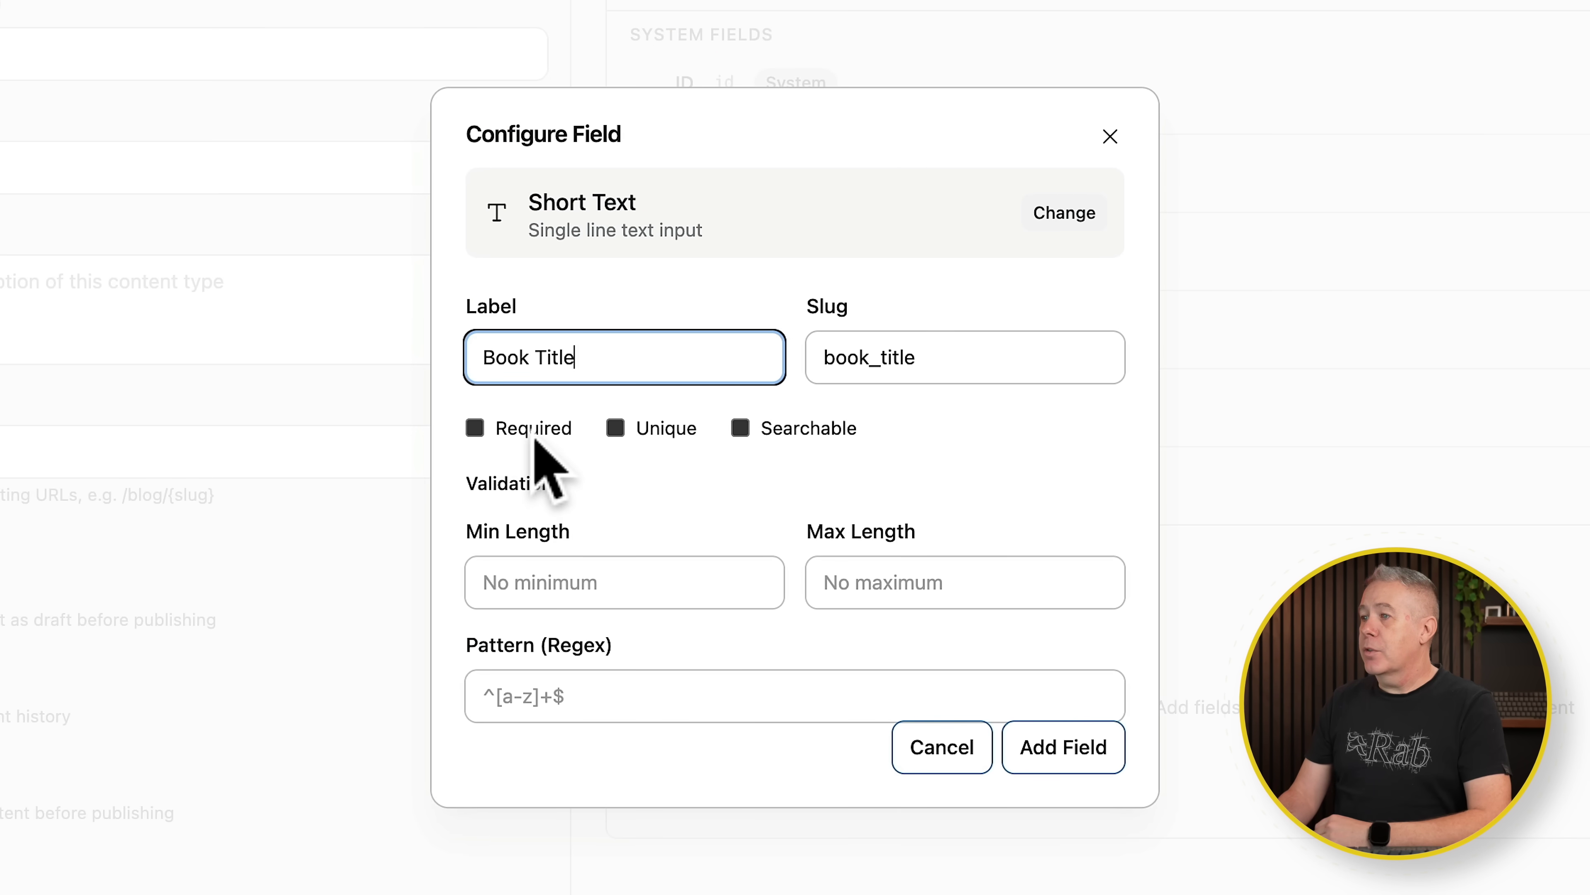
left_click(537, 428)
left_click(620, 428)
left_click(799, 429)
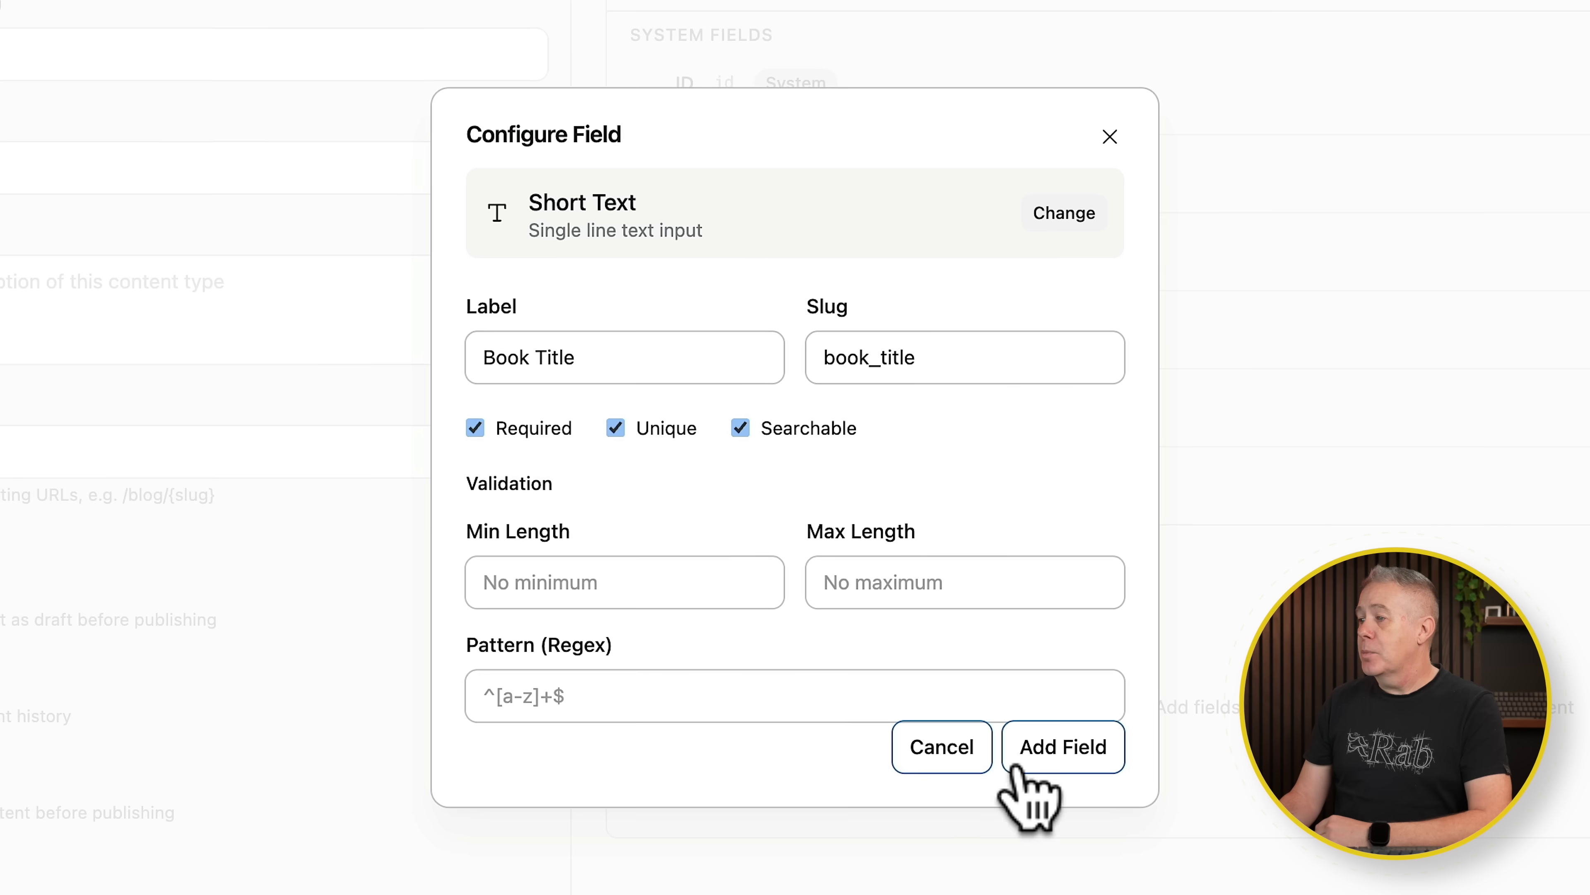
left_click(1048, 755)
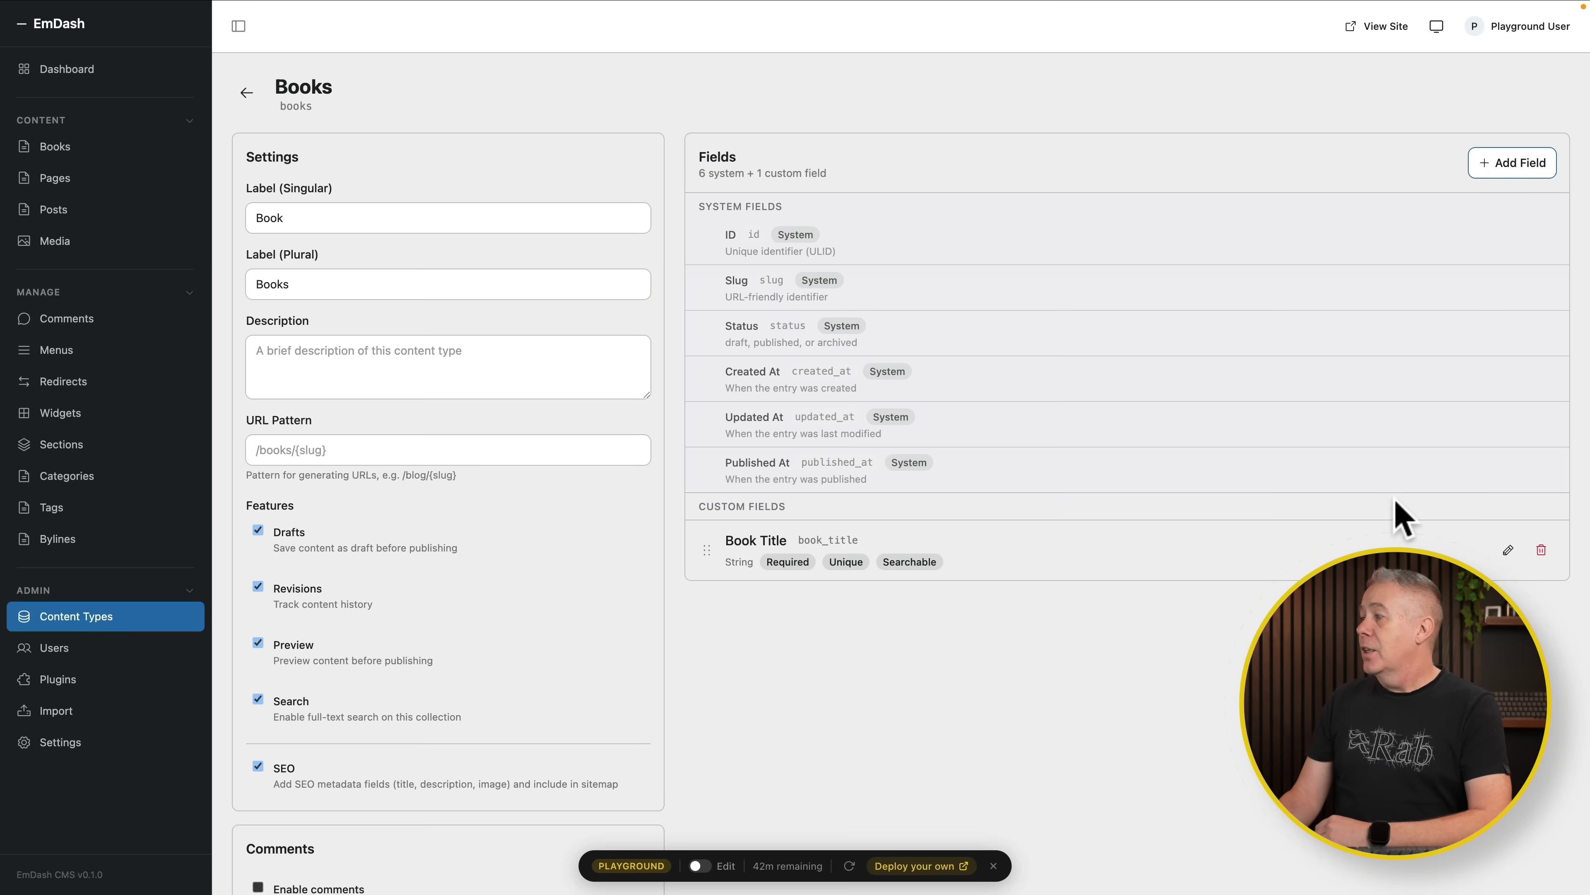
Step: Add a Long Text field labelled Book Description to the Books content type, set as required and searchable
left_click(1512, 163)
left_click(892, 241)
left_click(646, 429)
type("Book description")
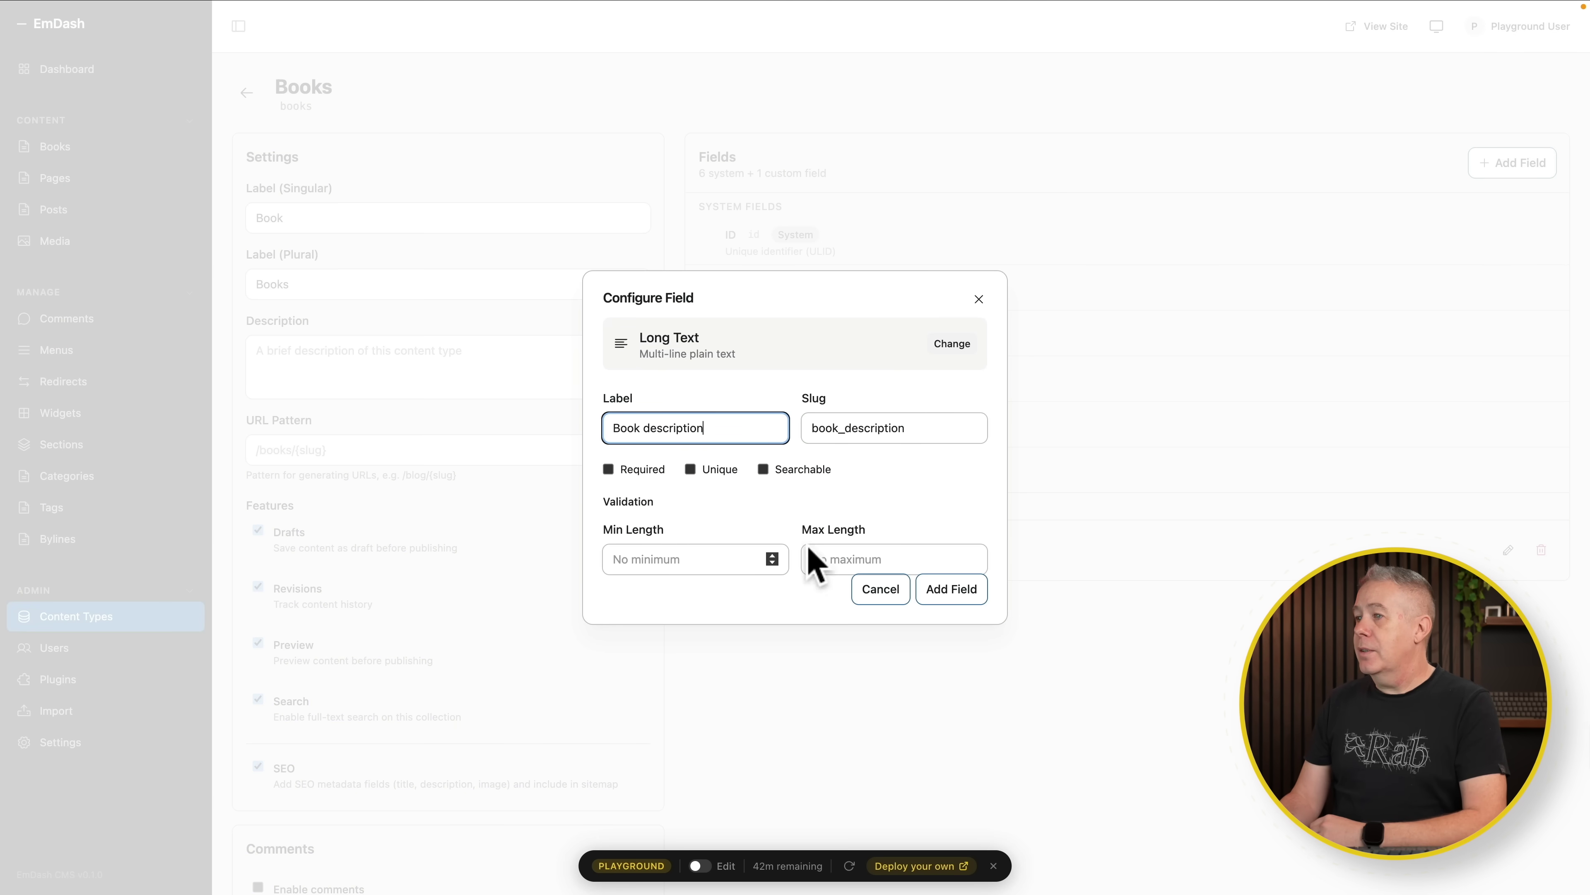
left_click(644, 471)
left_click(807, 469)
left_click(951, 589)
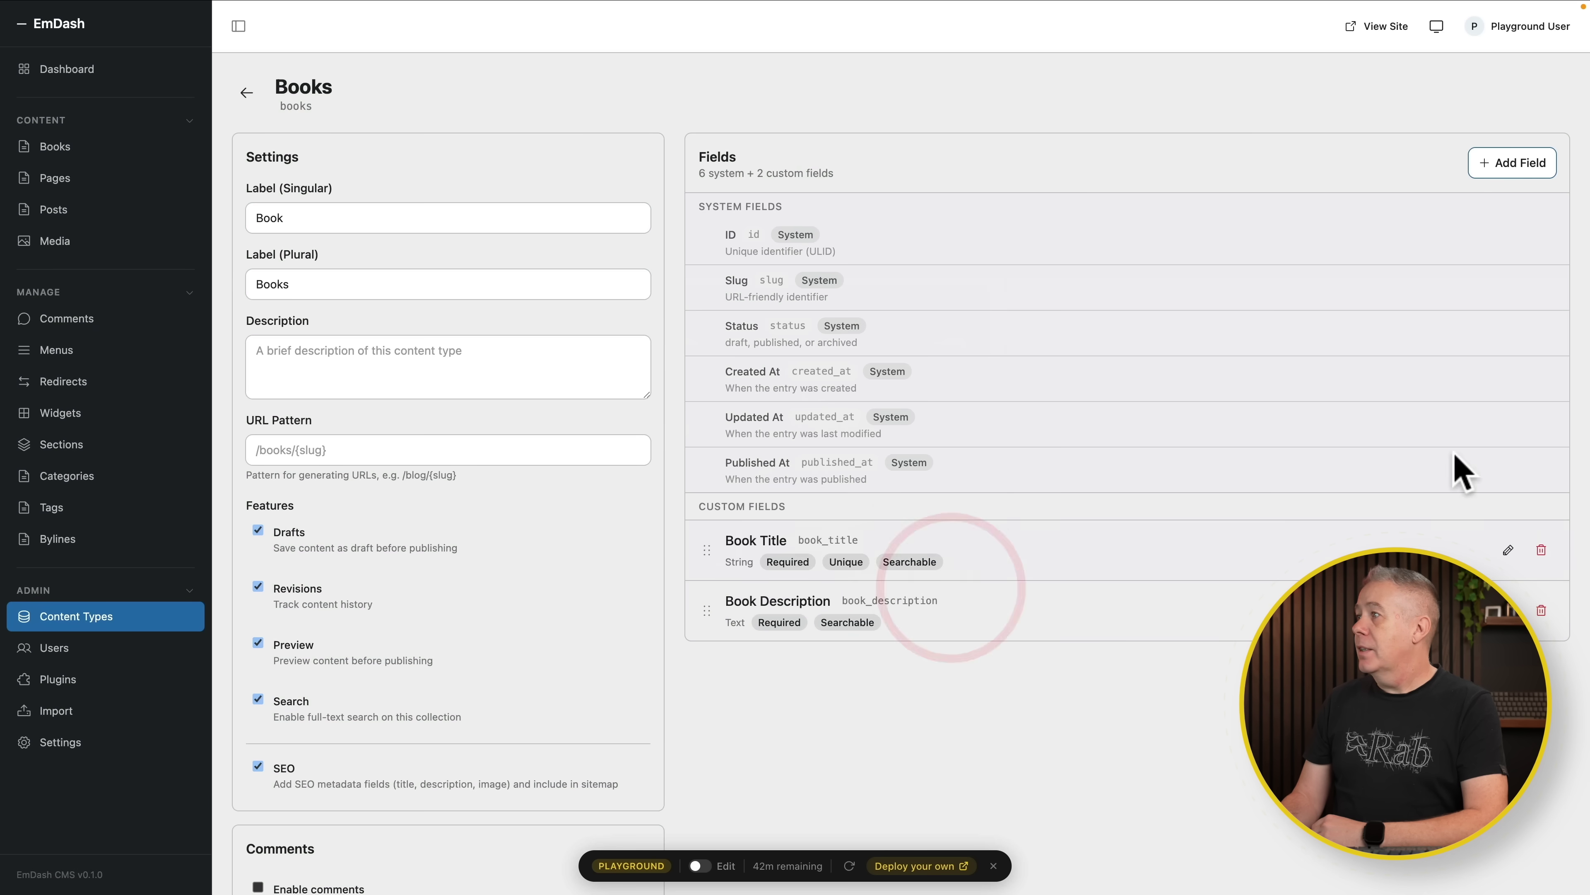
Step: Add a required Image field labelled Book Cover to the Books content type
left_click(1528, 170)
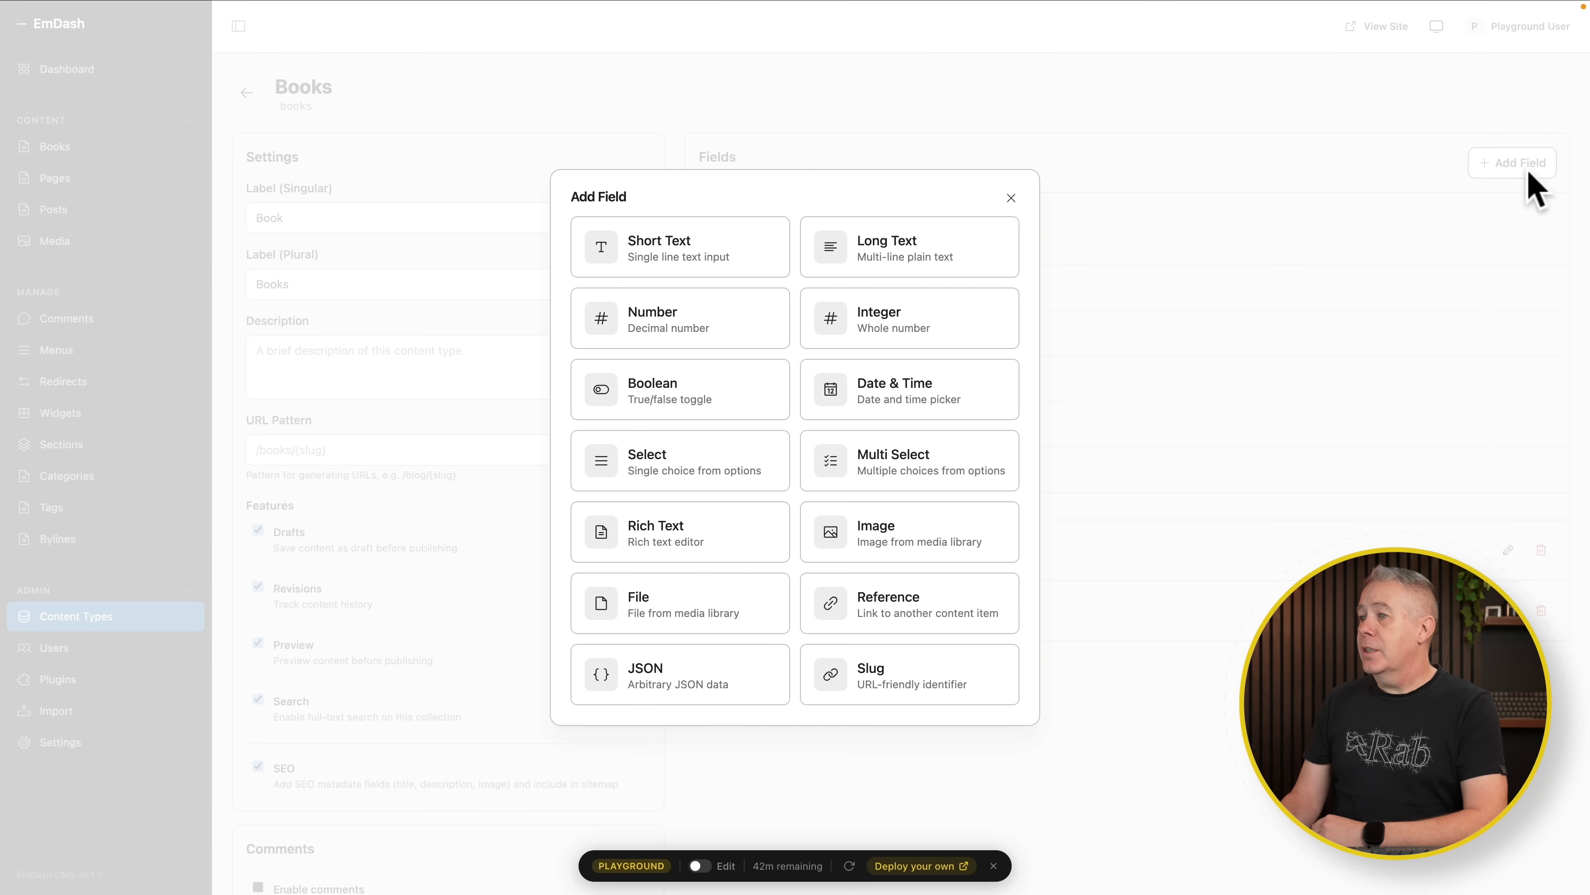
left_click(927, 543)
left_click(706, 476)
type("Book Cover")
left_click(643, 524)
left_click(953, 540)
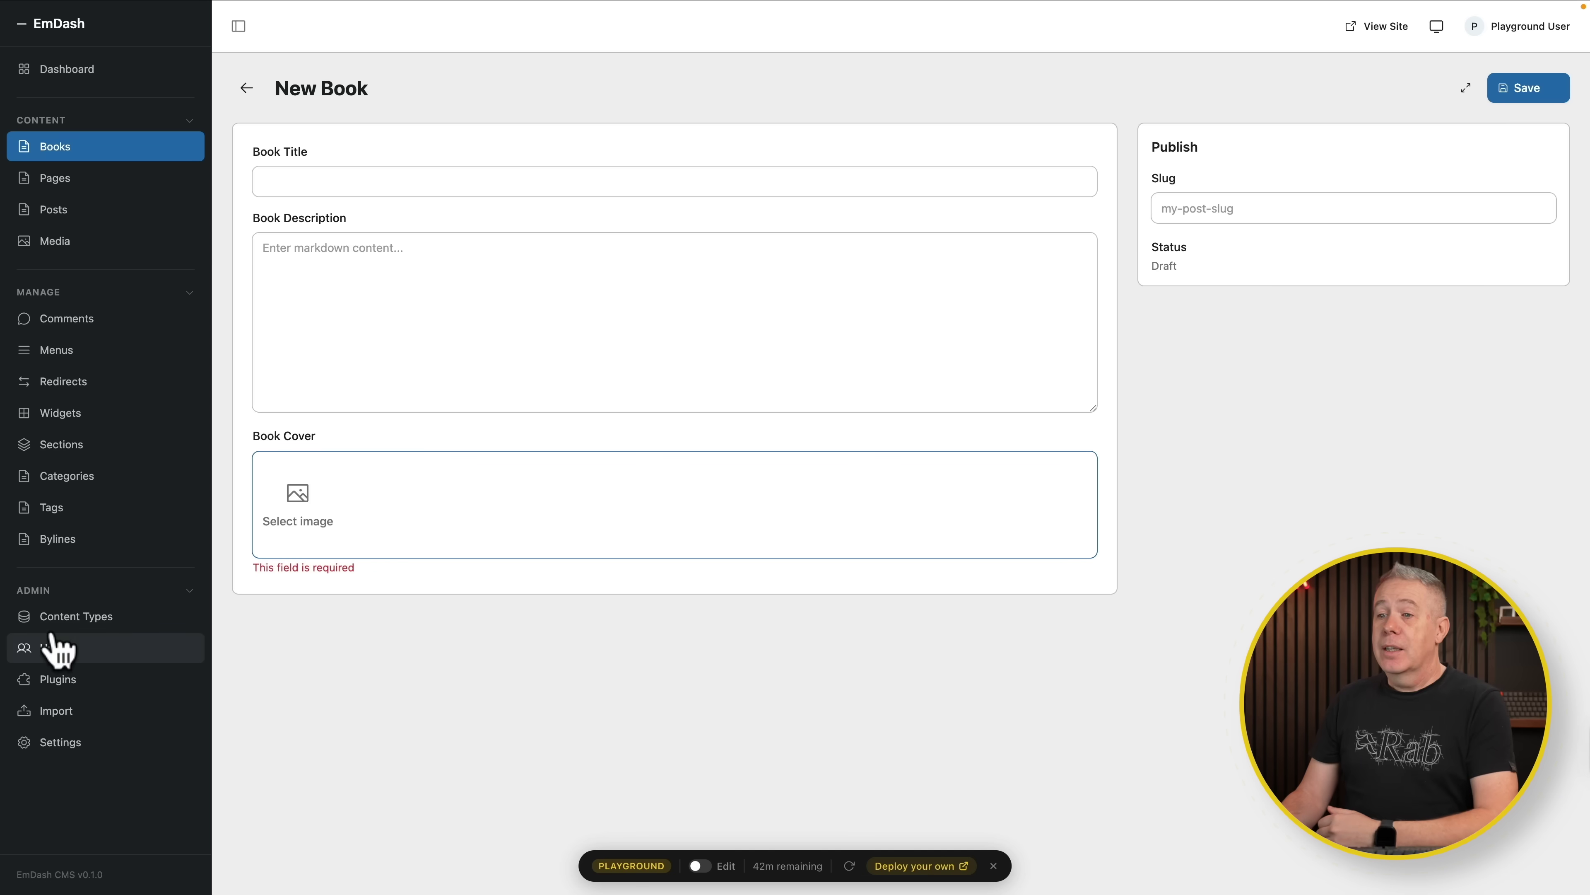
Step: Open the users list and inspect the existing admin account's details and available role options without changing them
left_click(50, 652)
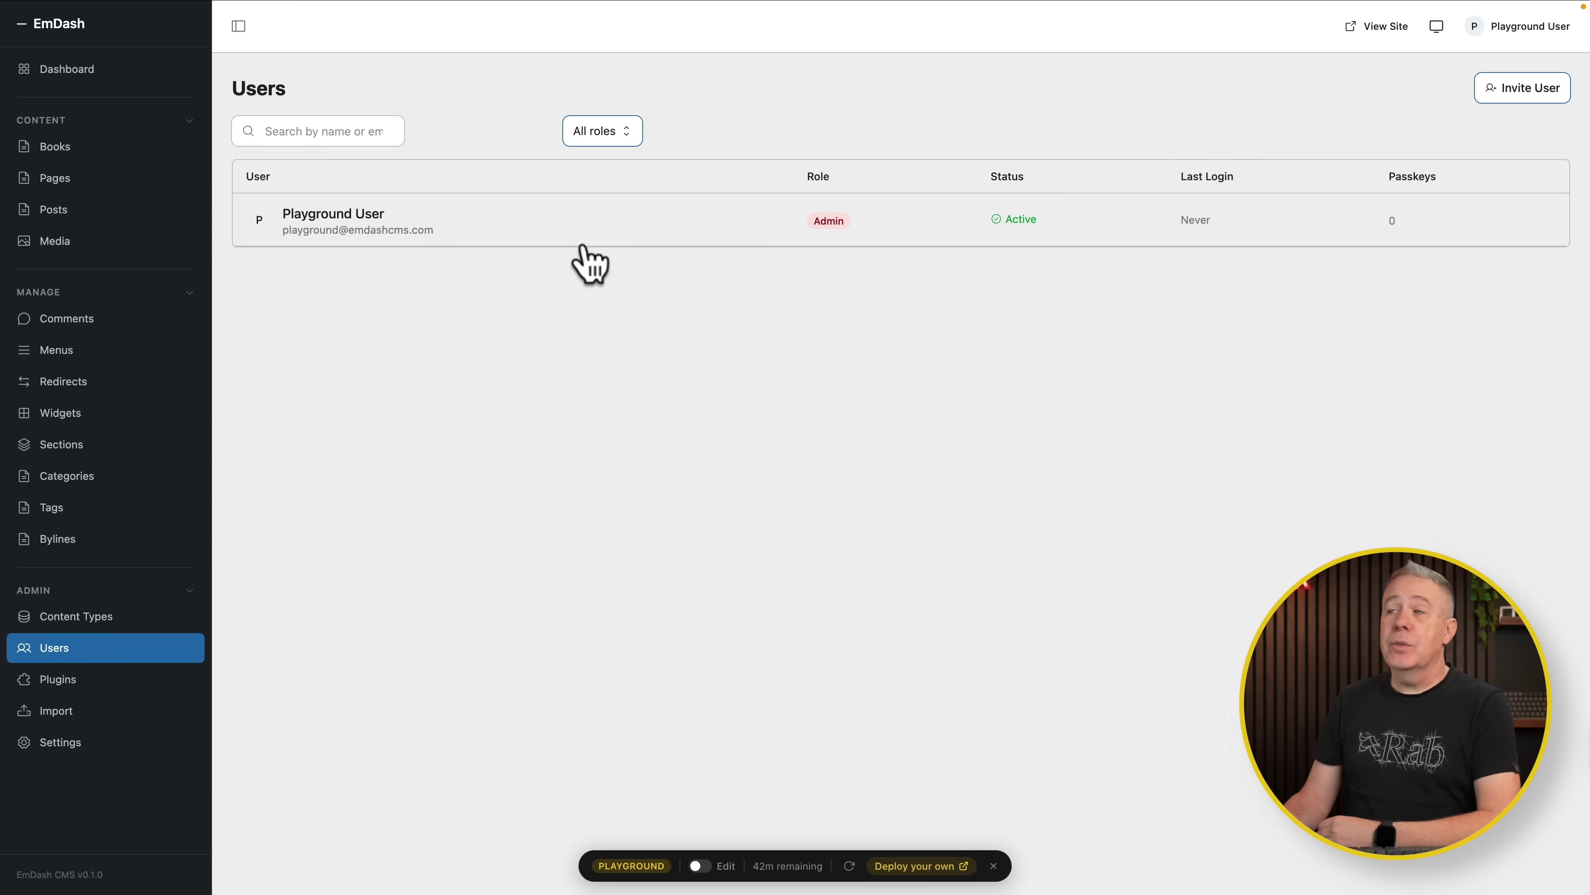
left_click(373, 223)
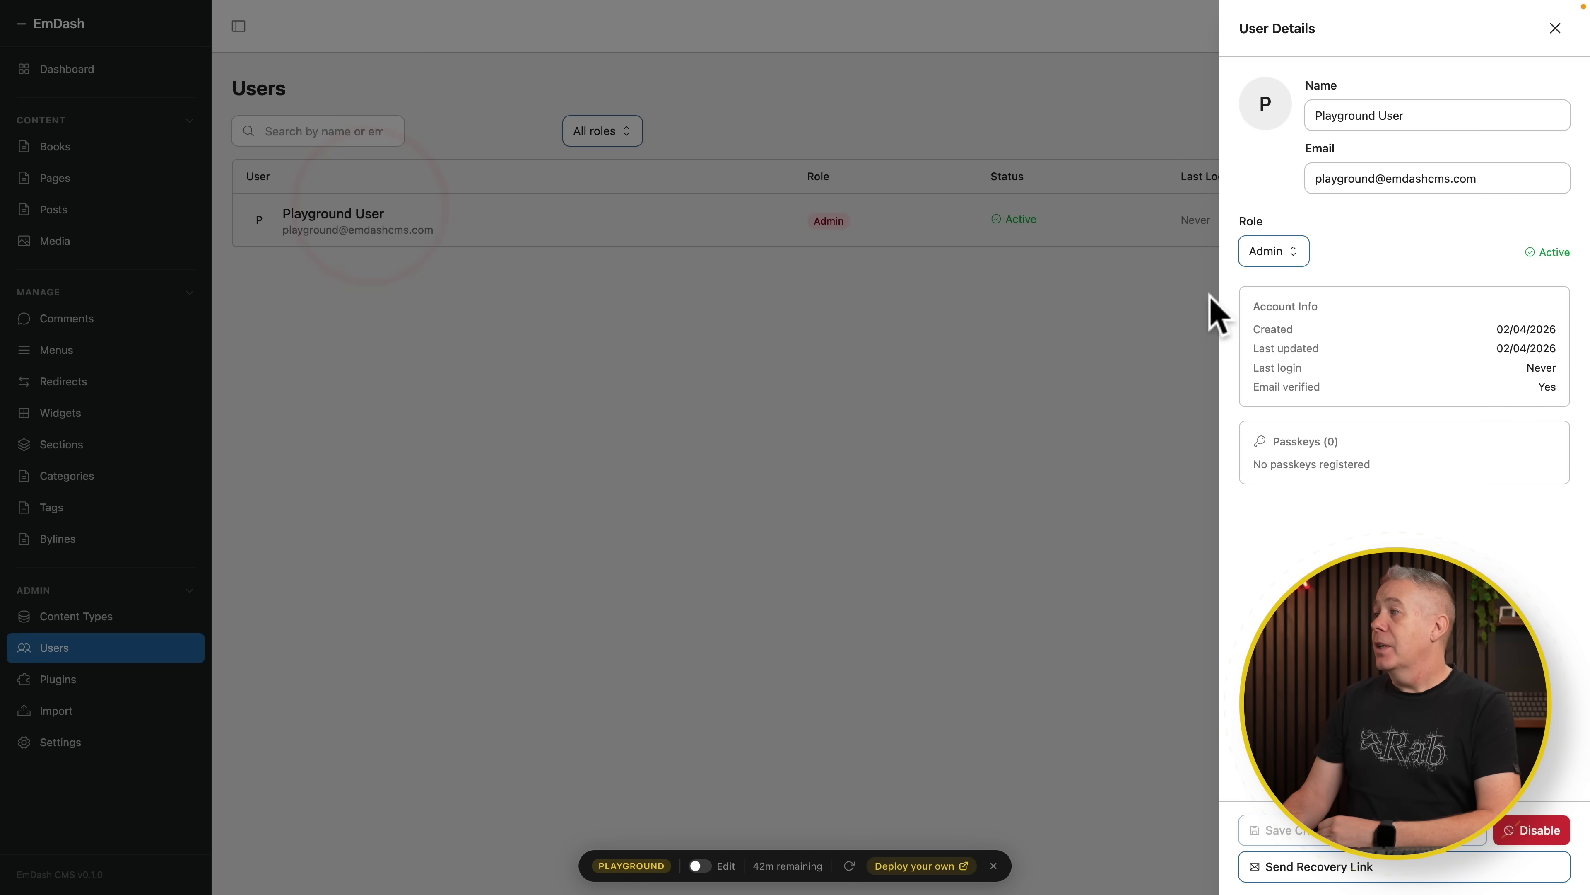
left_click(1295, 253)
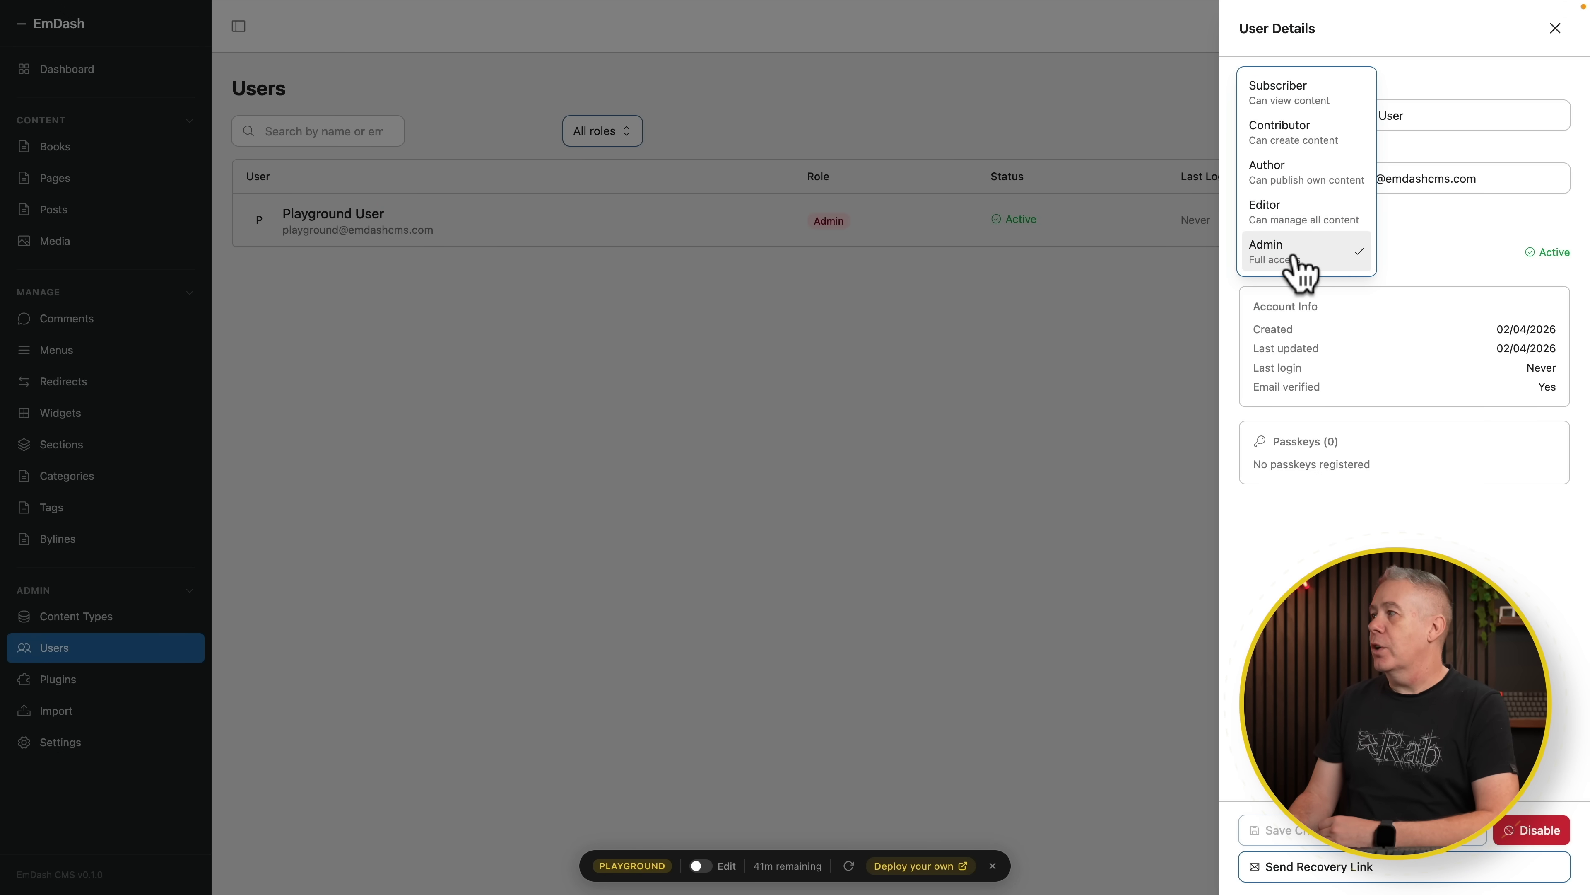
left_click(1410, 251)
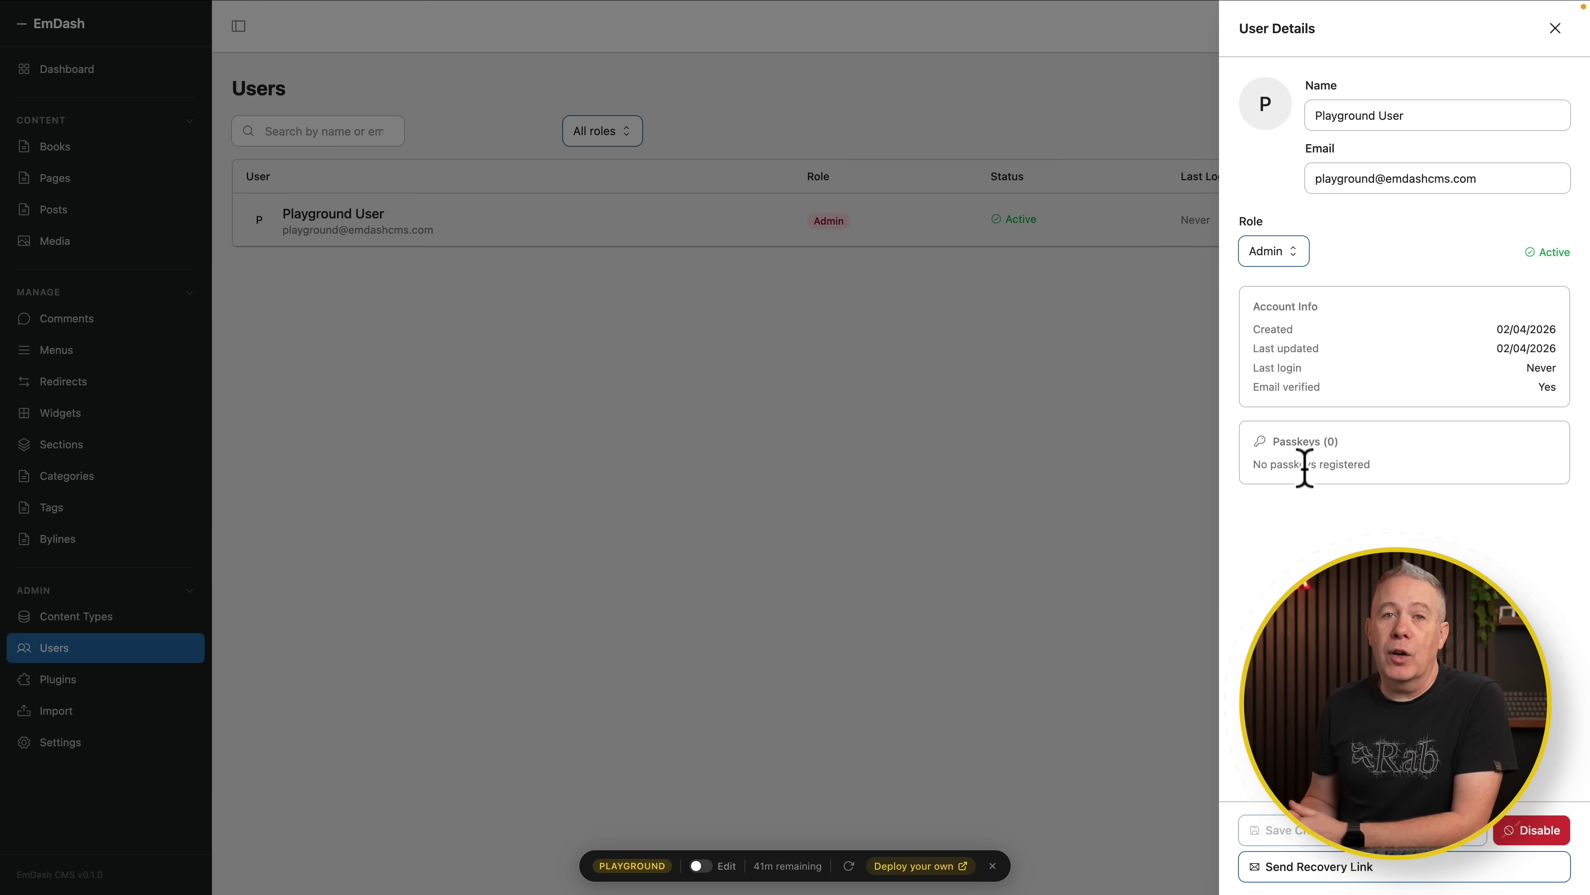
left_click(928, 571)
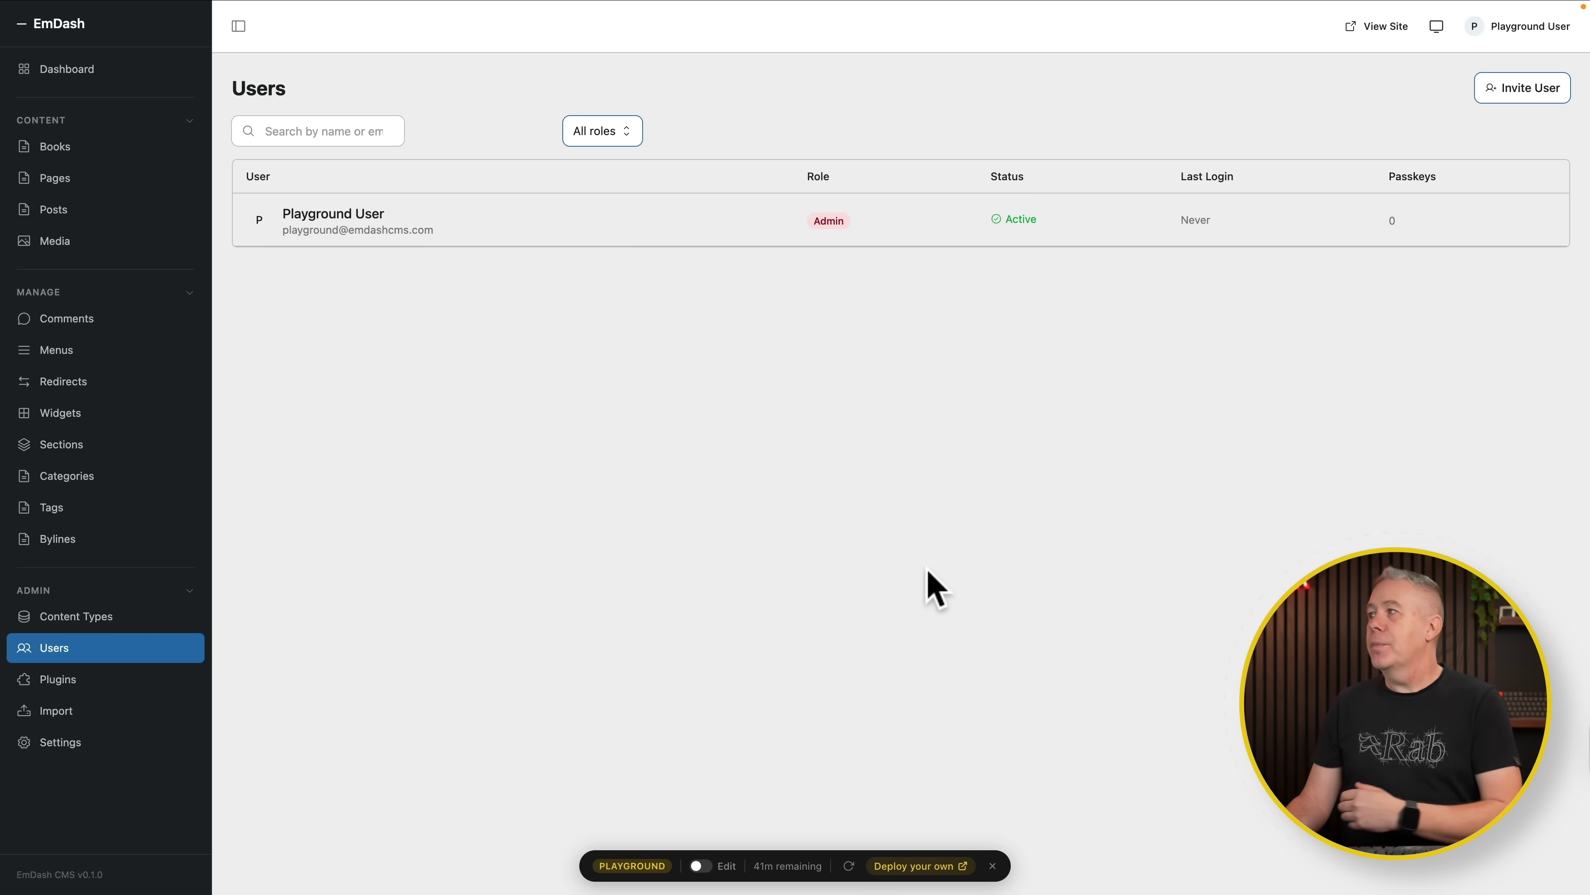
Step: Inspect the user invitation form and its role options, and close it without sending an invite
left_click(1502, 89)
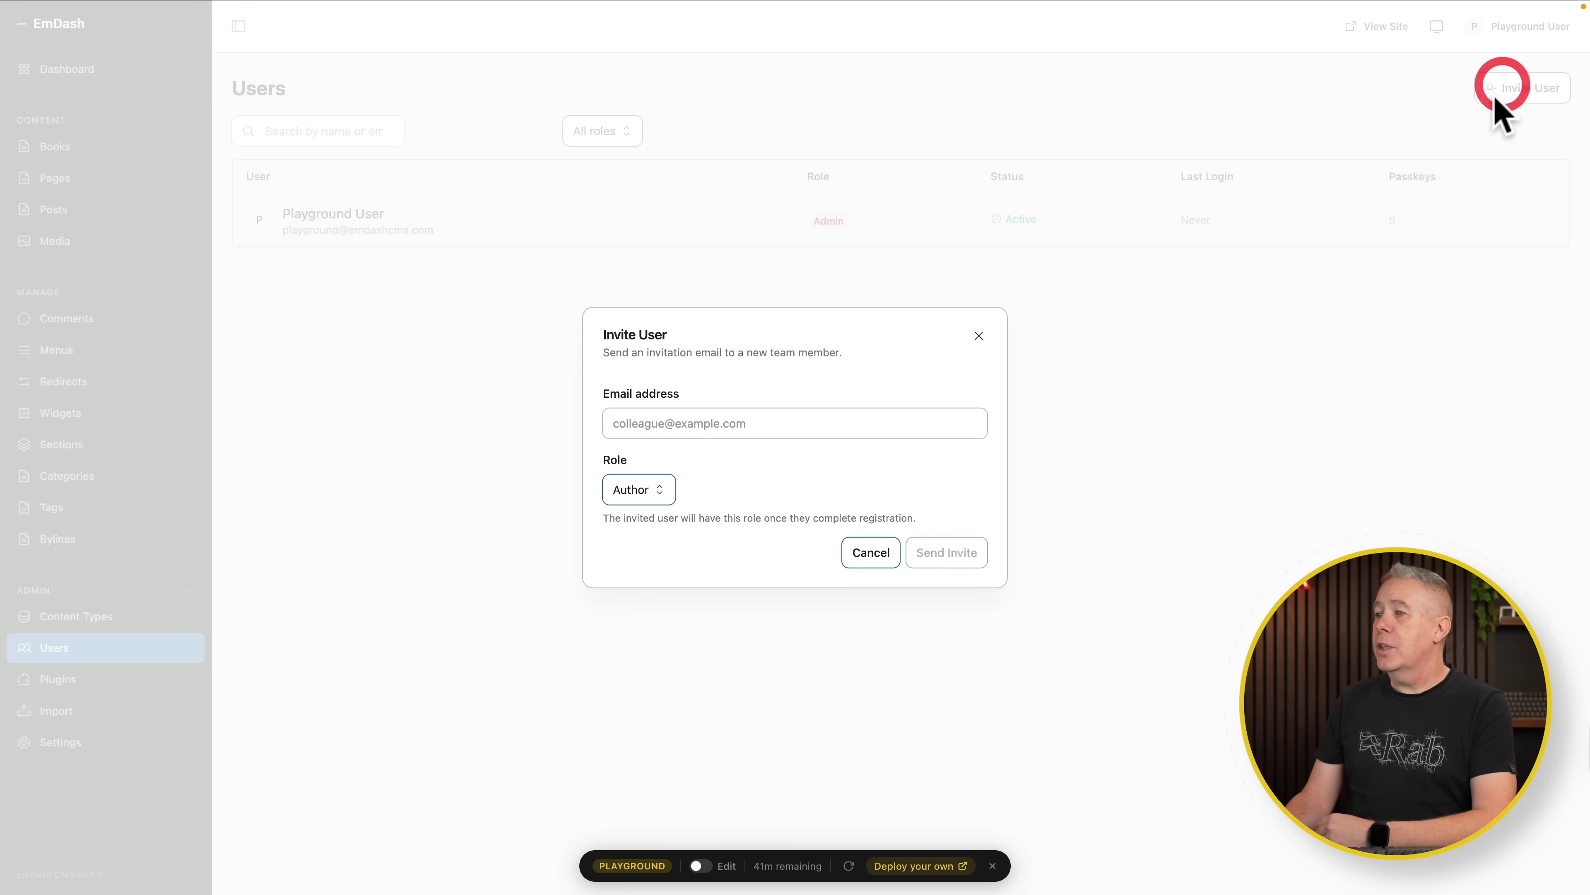
left_click(654, 495)
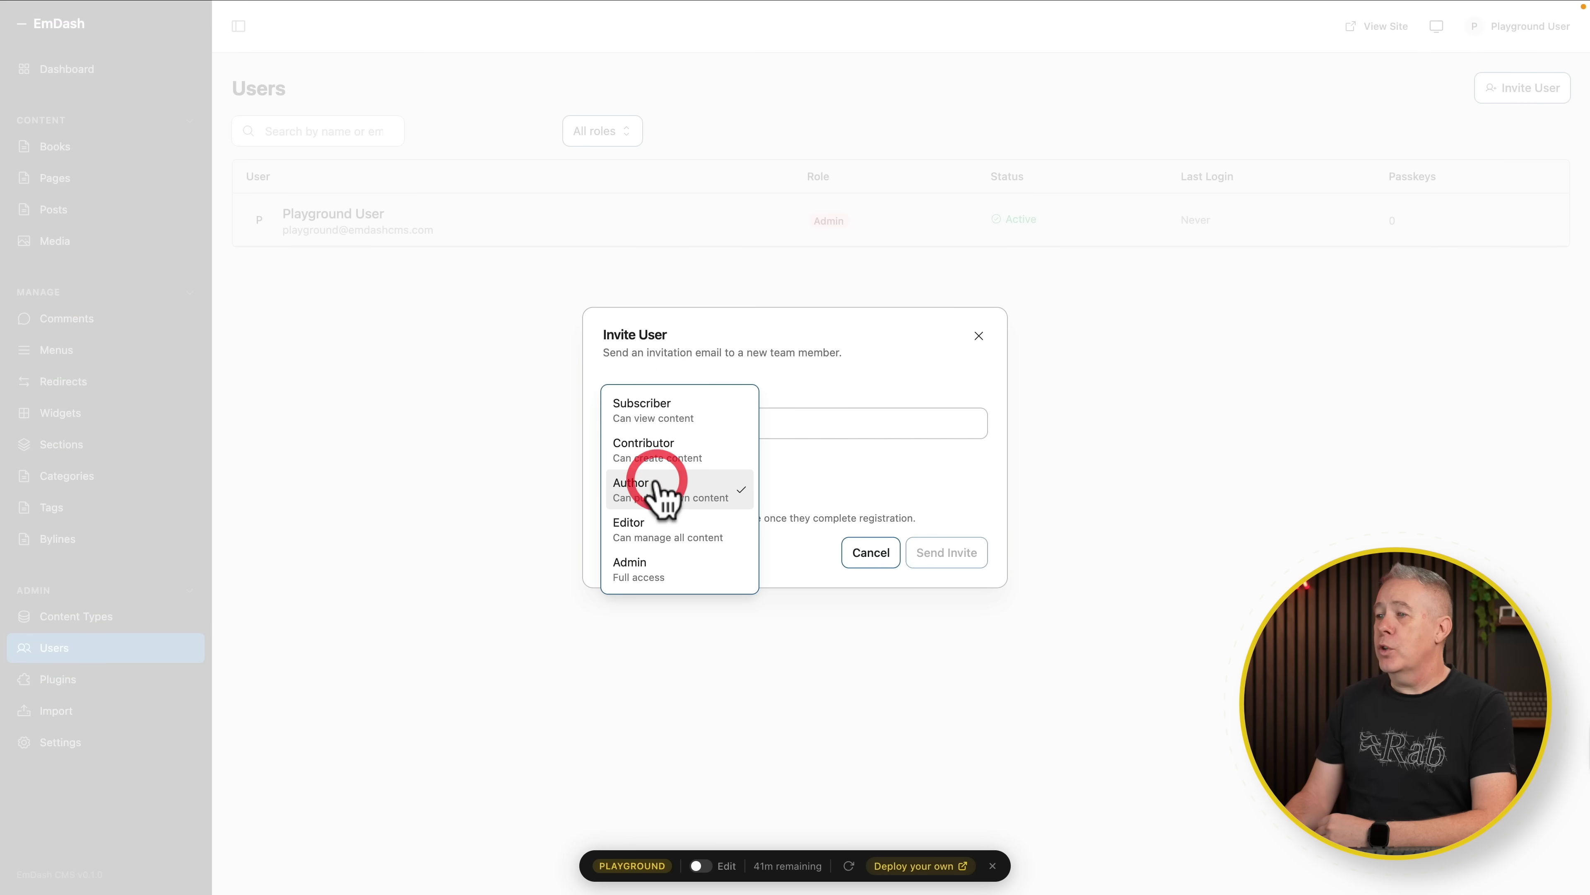
left_click(1051, 543)
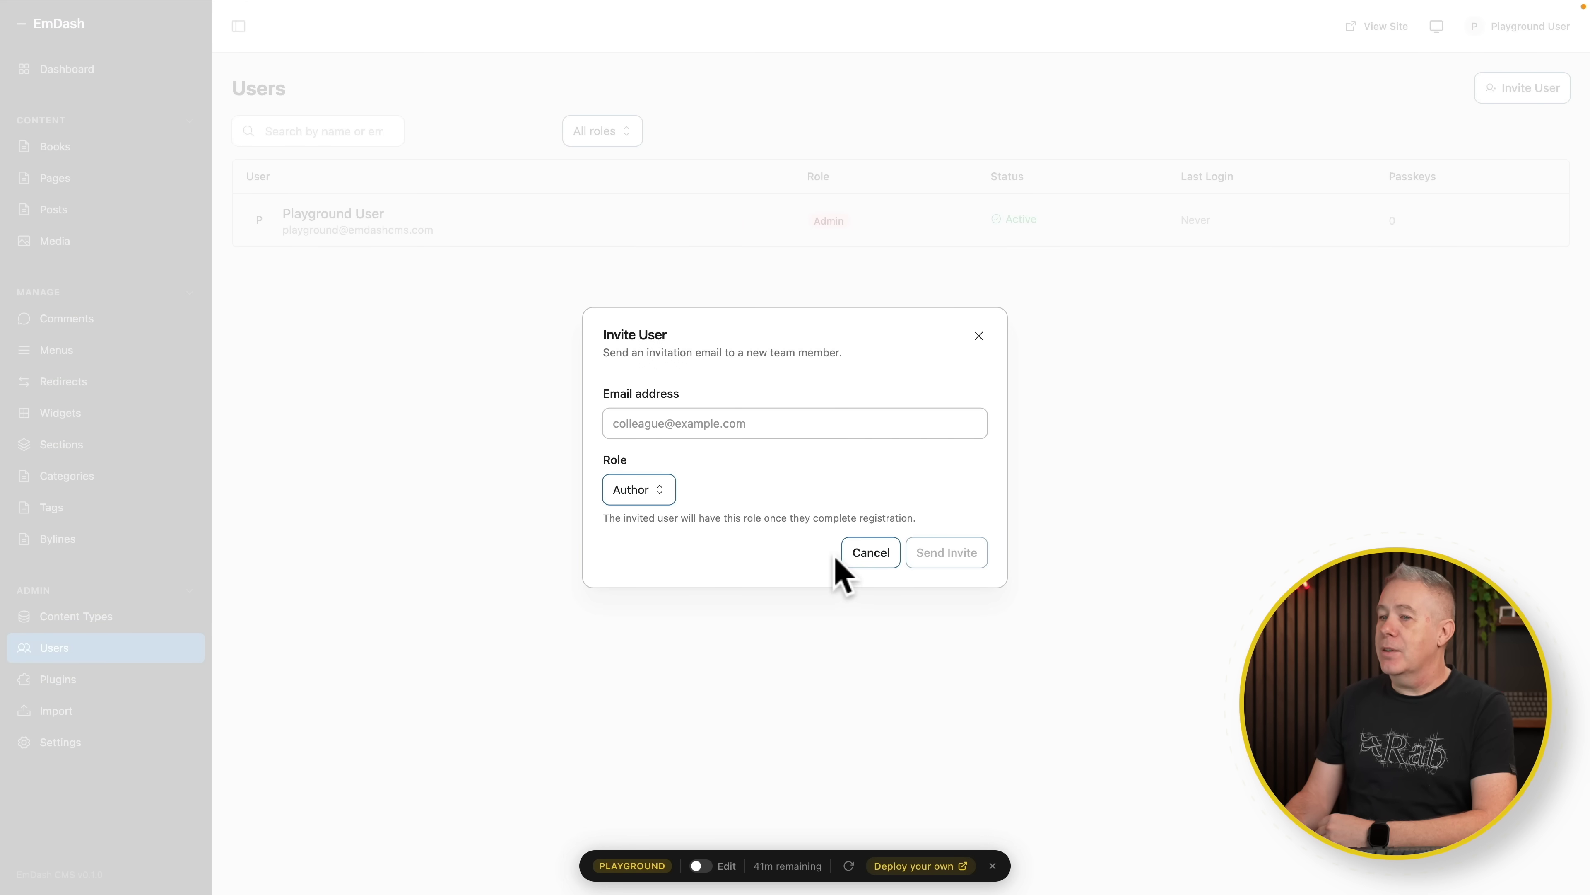
left_click(858, 554)
Step: Open the plugins overview and examine the note about adding plugins through astro.config.mjs
left_click(119, 683)
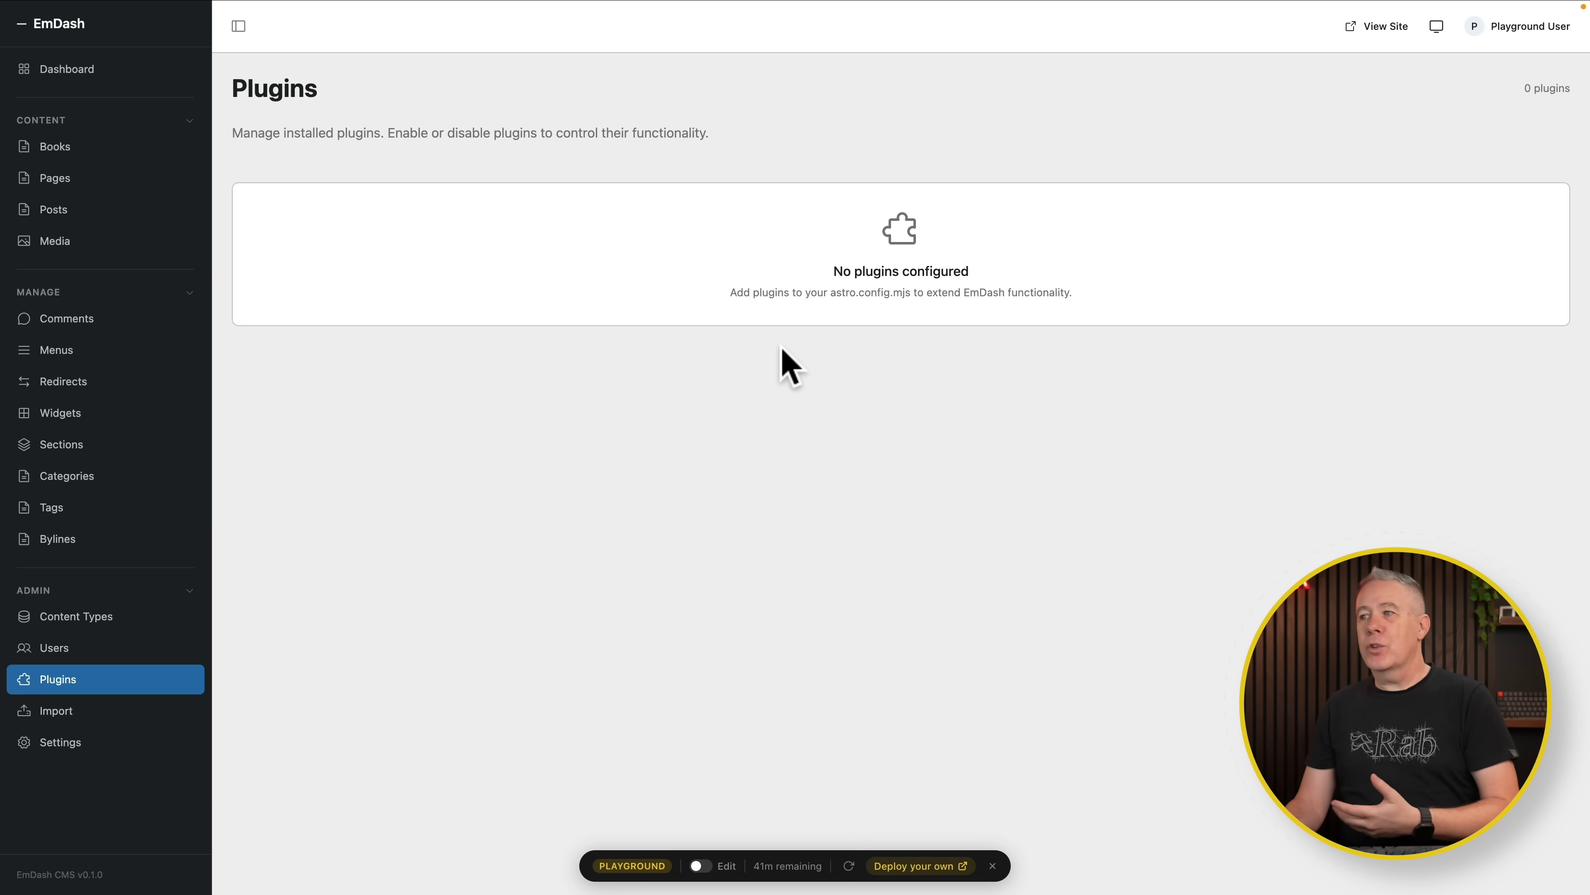
left_click_drag(832, 292, 884, 291)
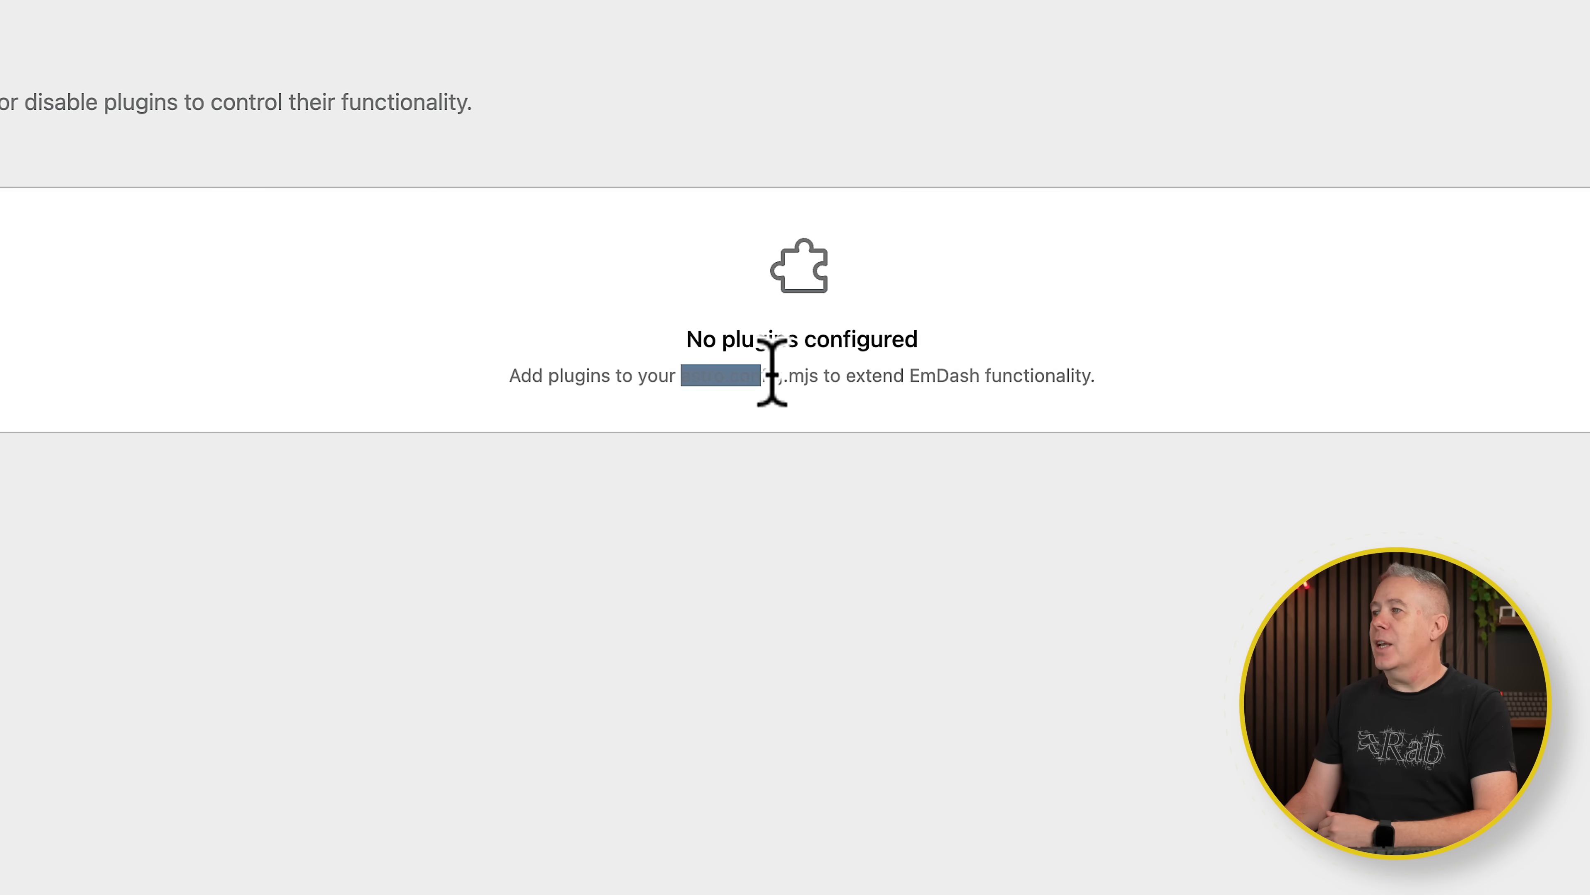
left_click_drag(772, 375, 818, 376)
left_click(894, 391)
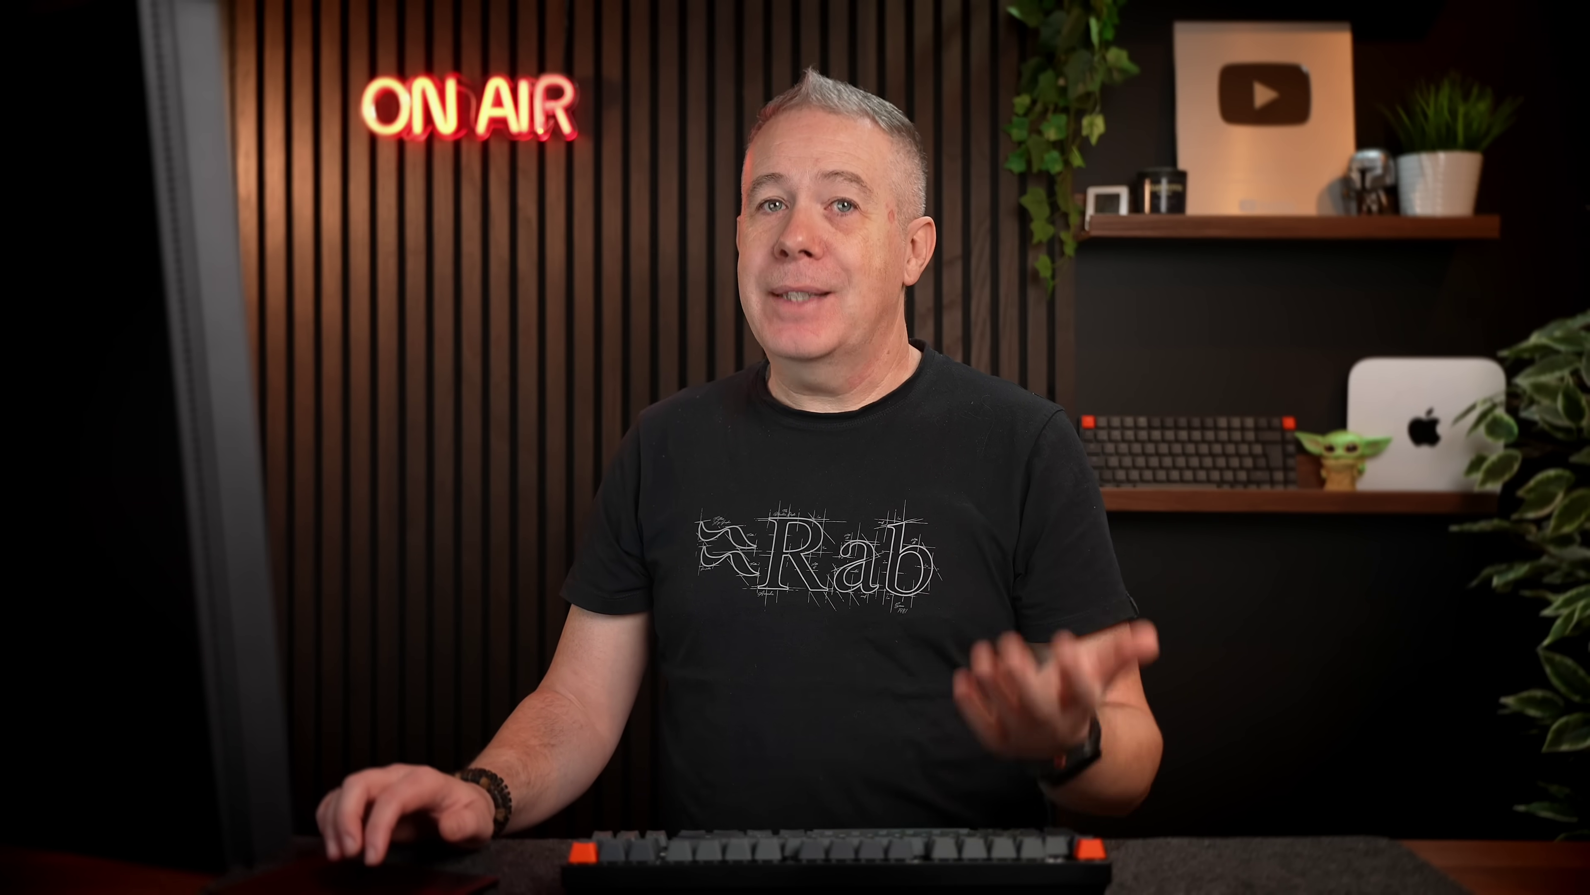
Step: View the WordPress import options, and open the site settings overview
left_click(93, 709)
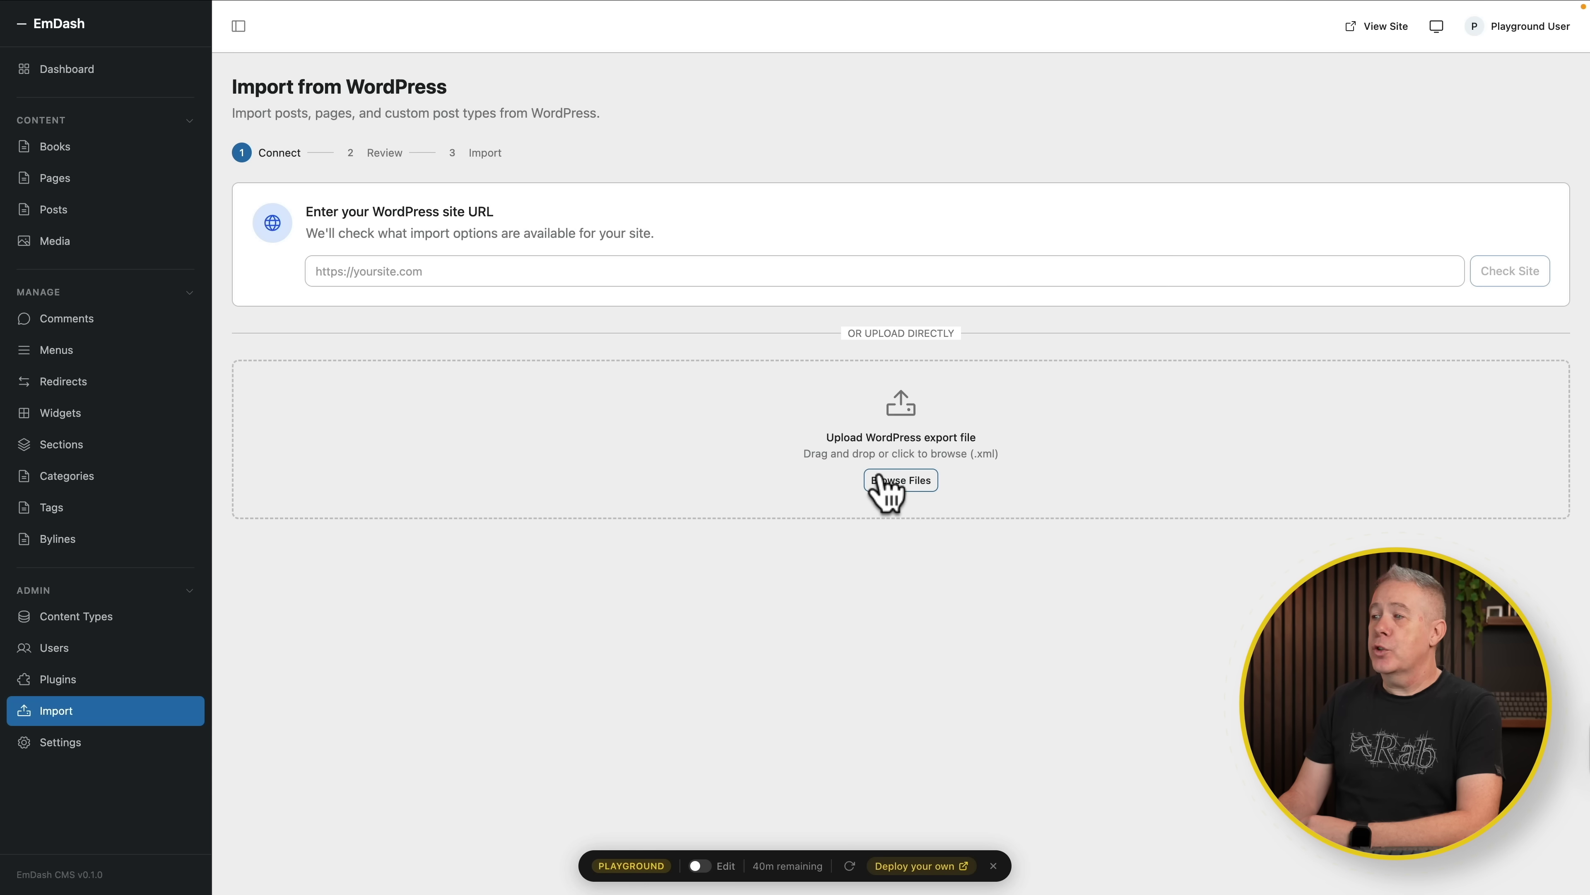
left_click(48, 743)
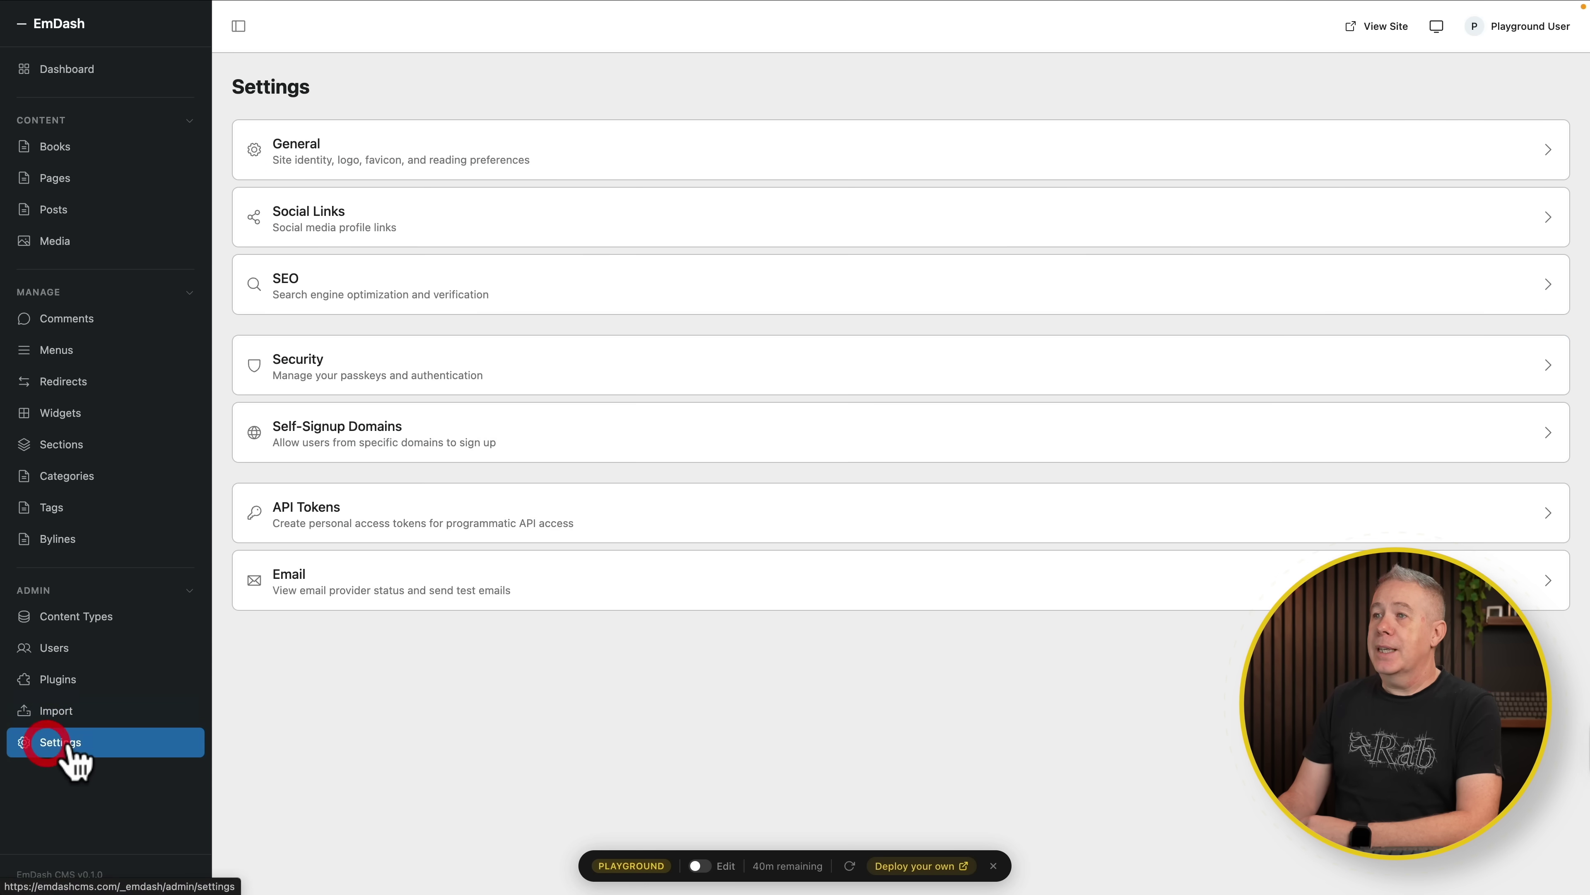
Step: Review the General settings for site identity and reading, and the SEO settings, without changing anything, and return to the settings overview
left_click(290, 143)
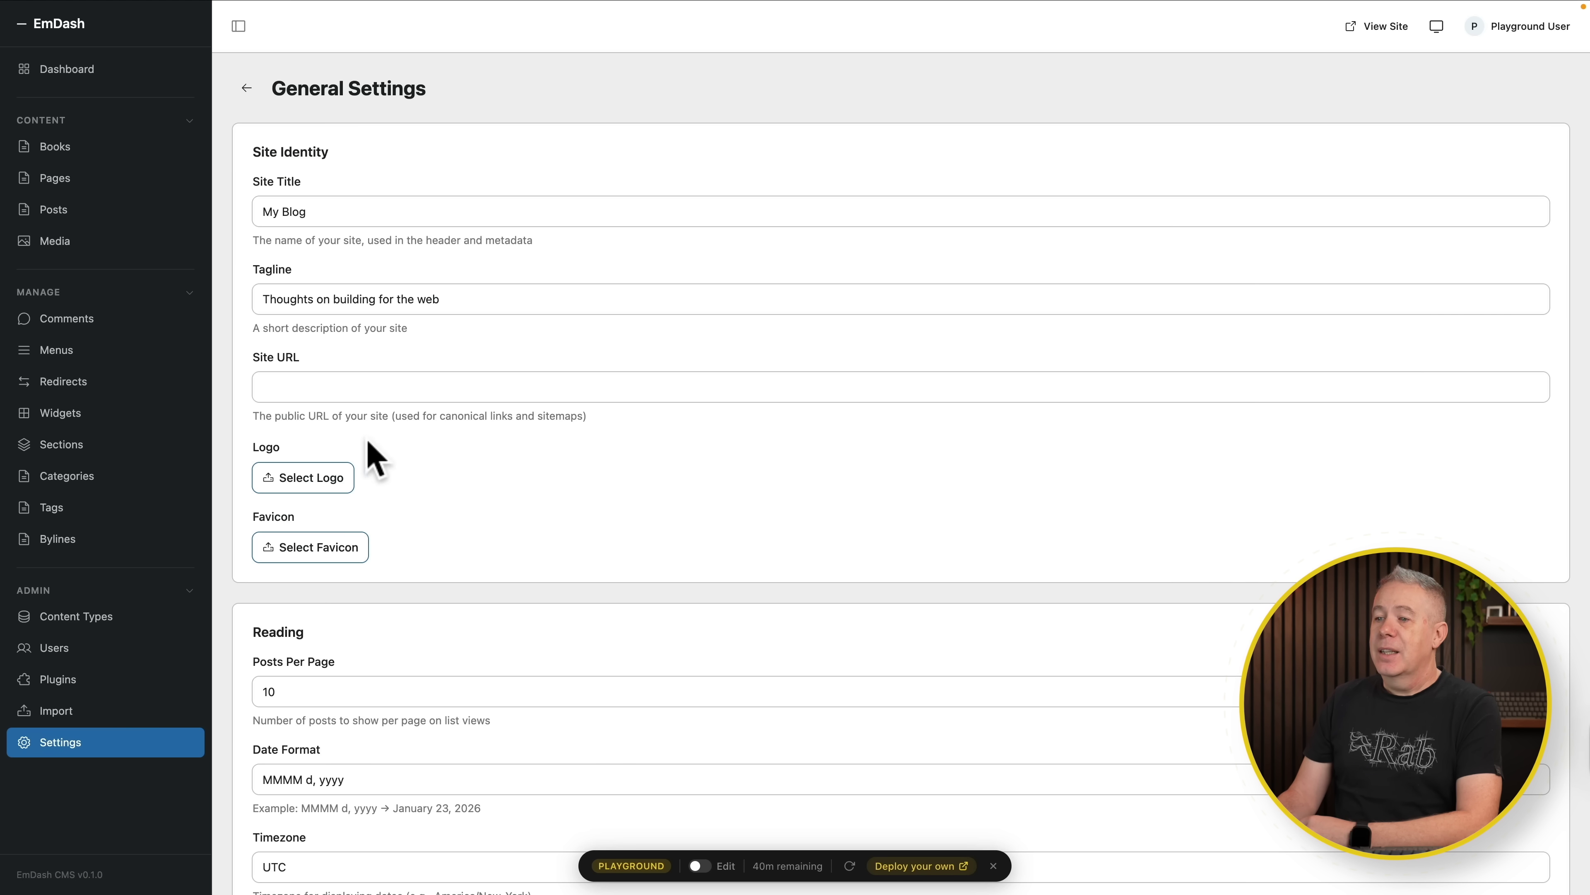
scroll(525, 530, "down", 3)
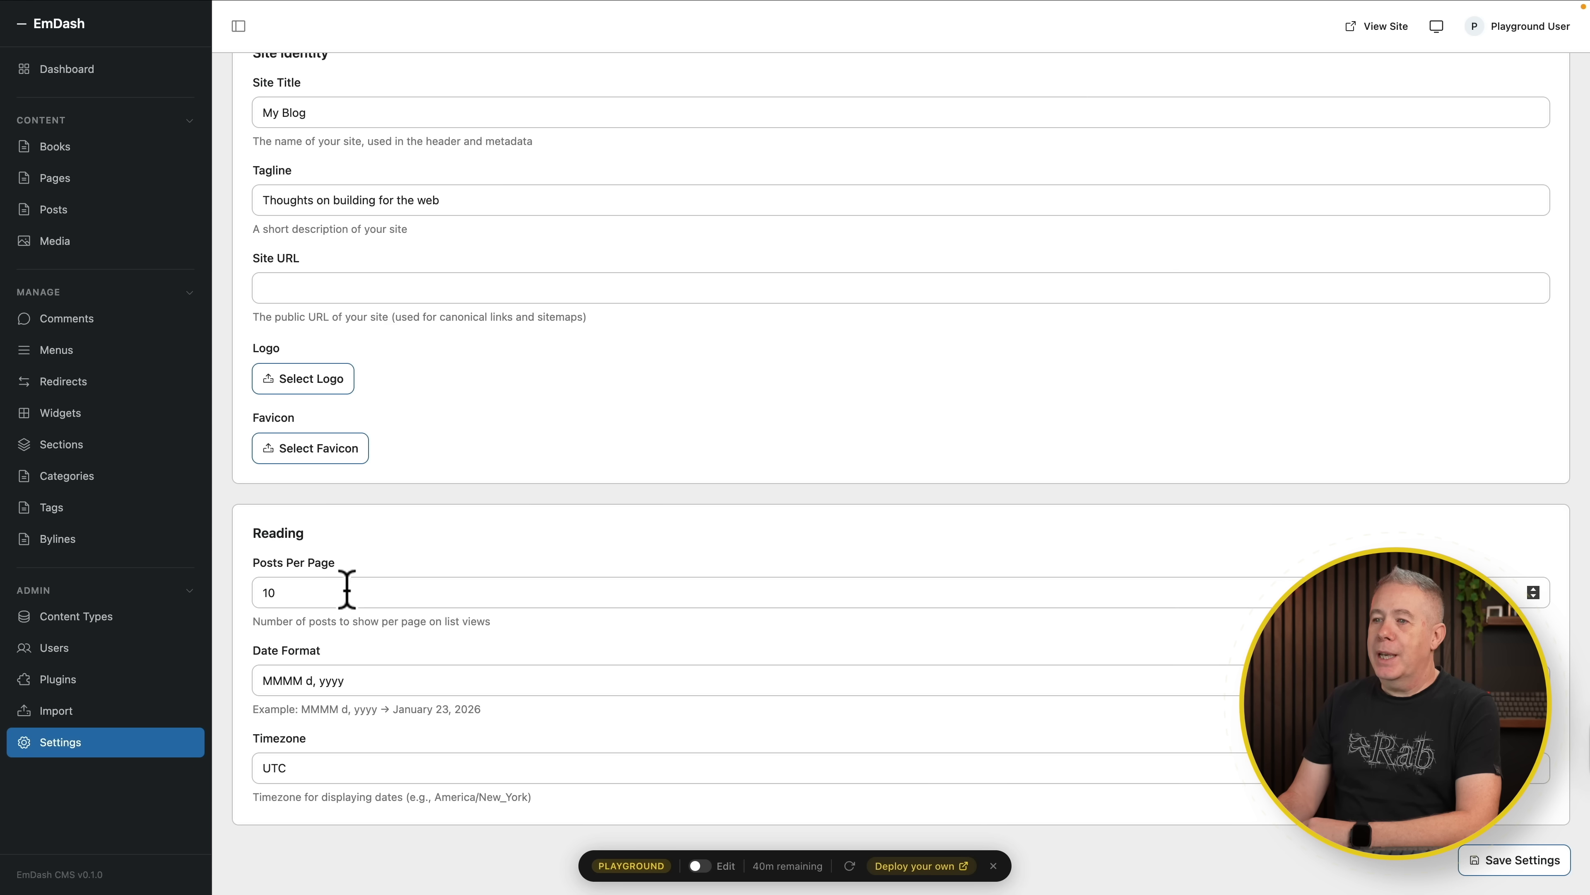
scroll(420, 582, "up", 3)
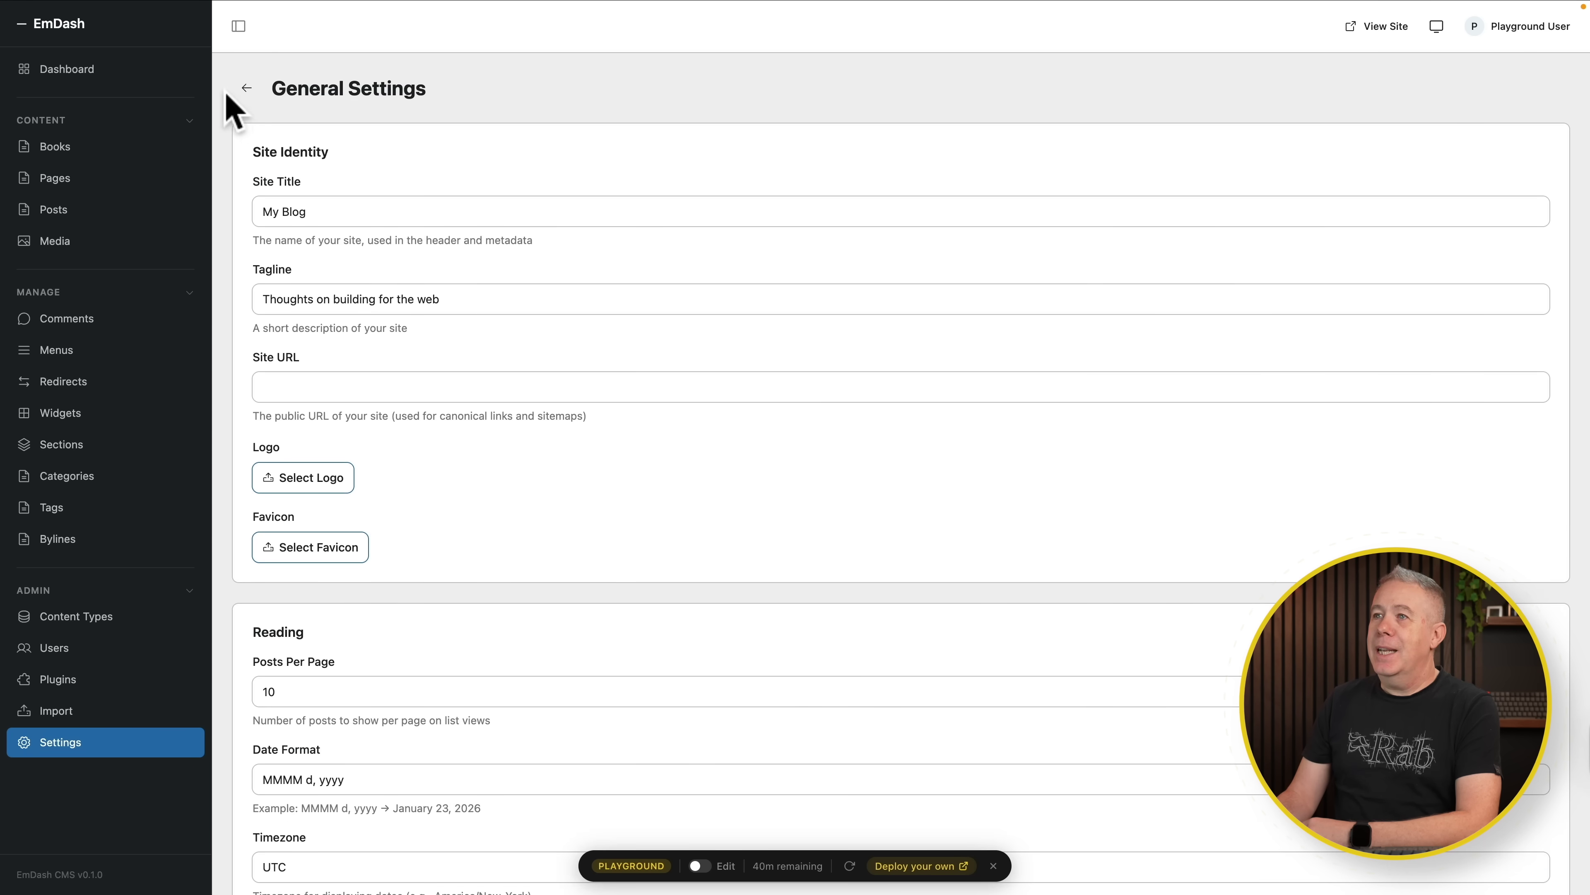
left_click(246, 87)
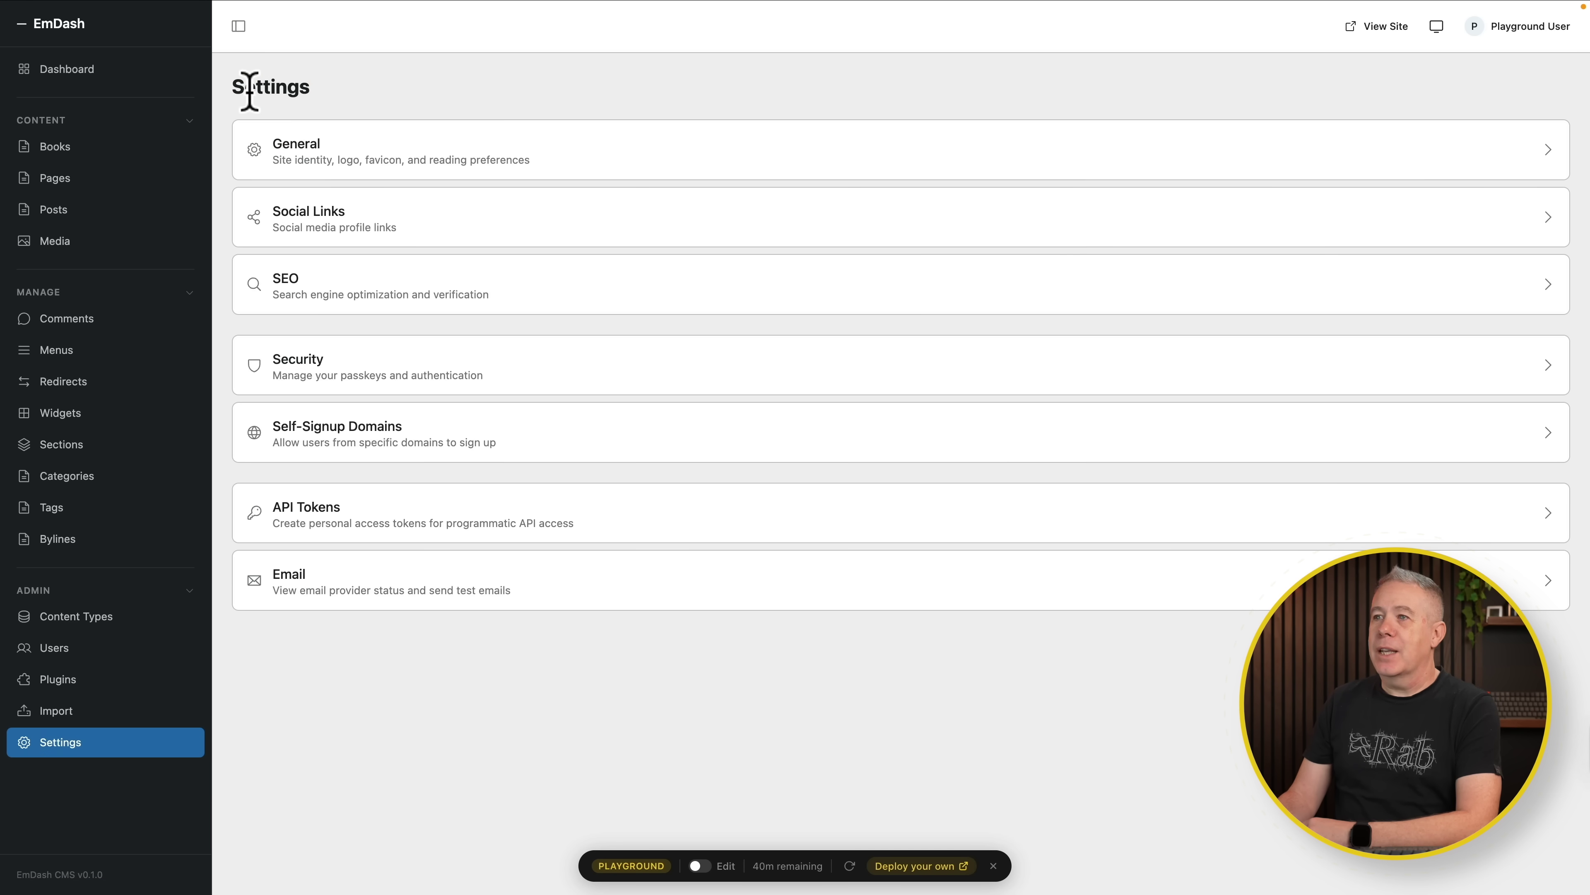
left_click(303, 283)
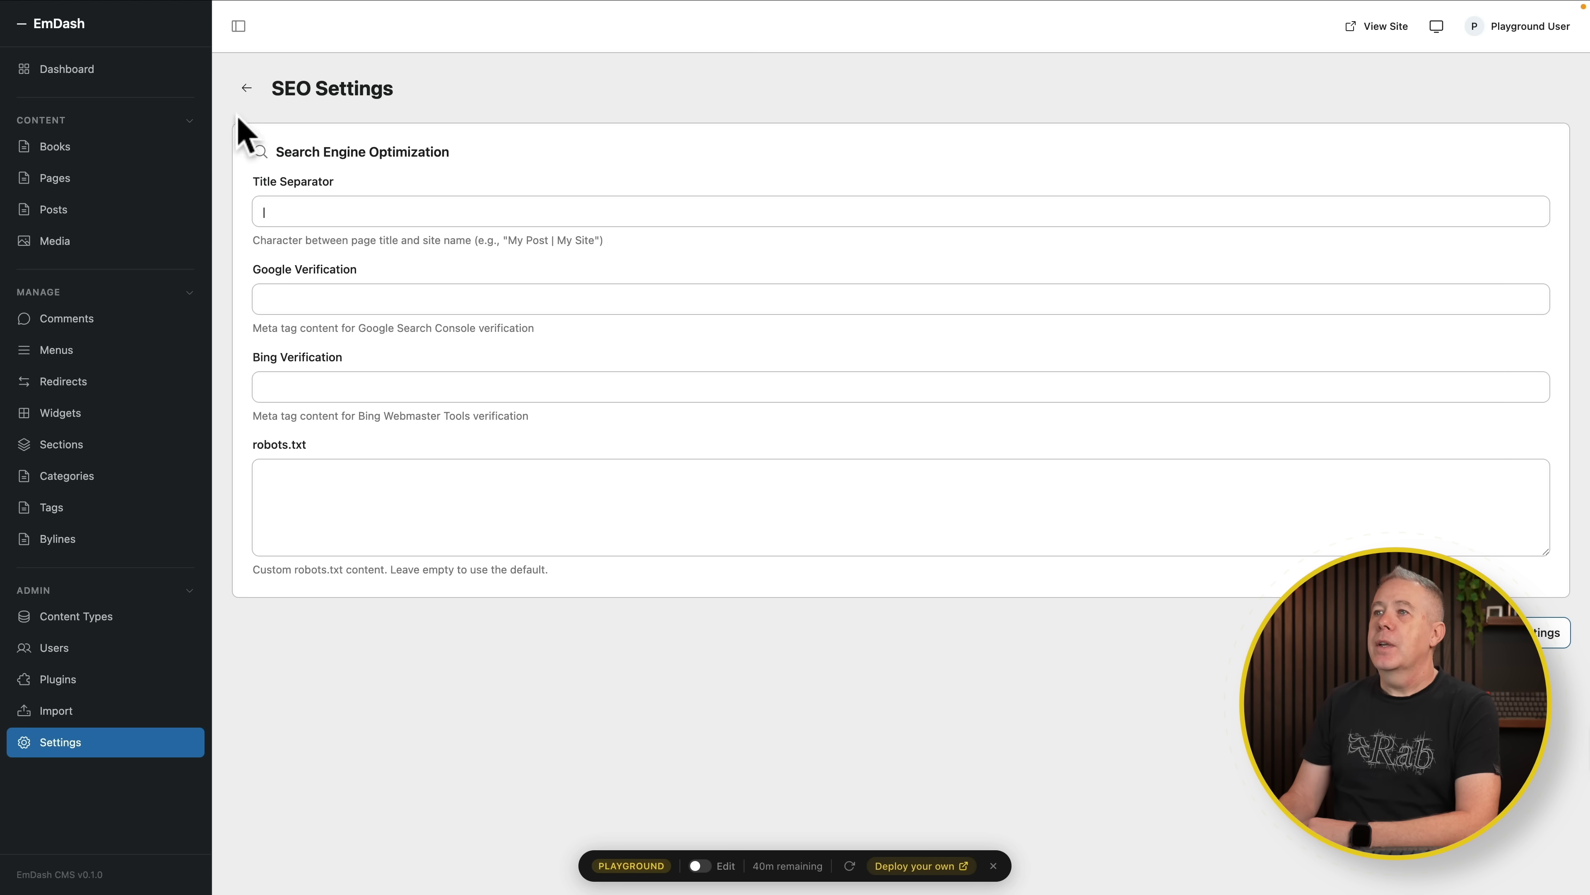
left_click(246, 88)
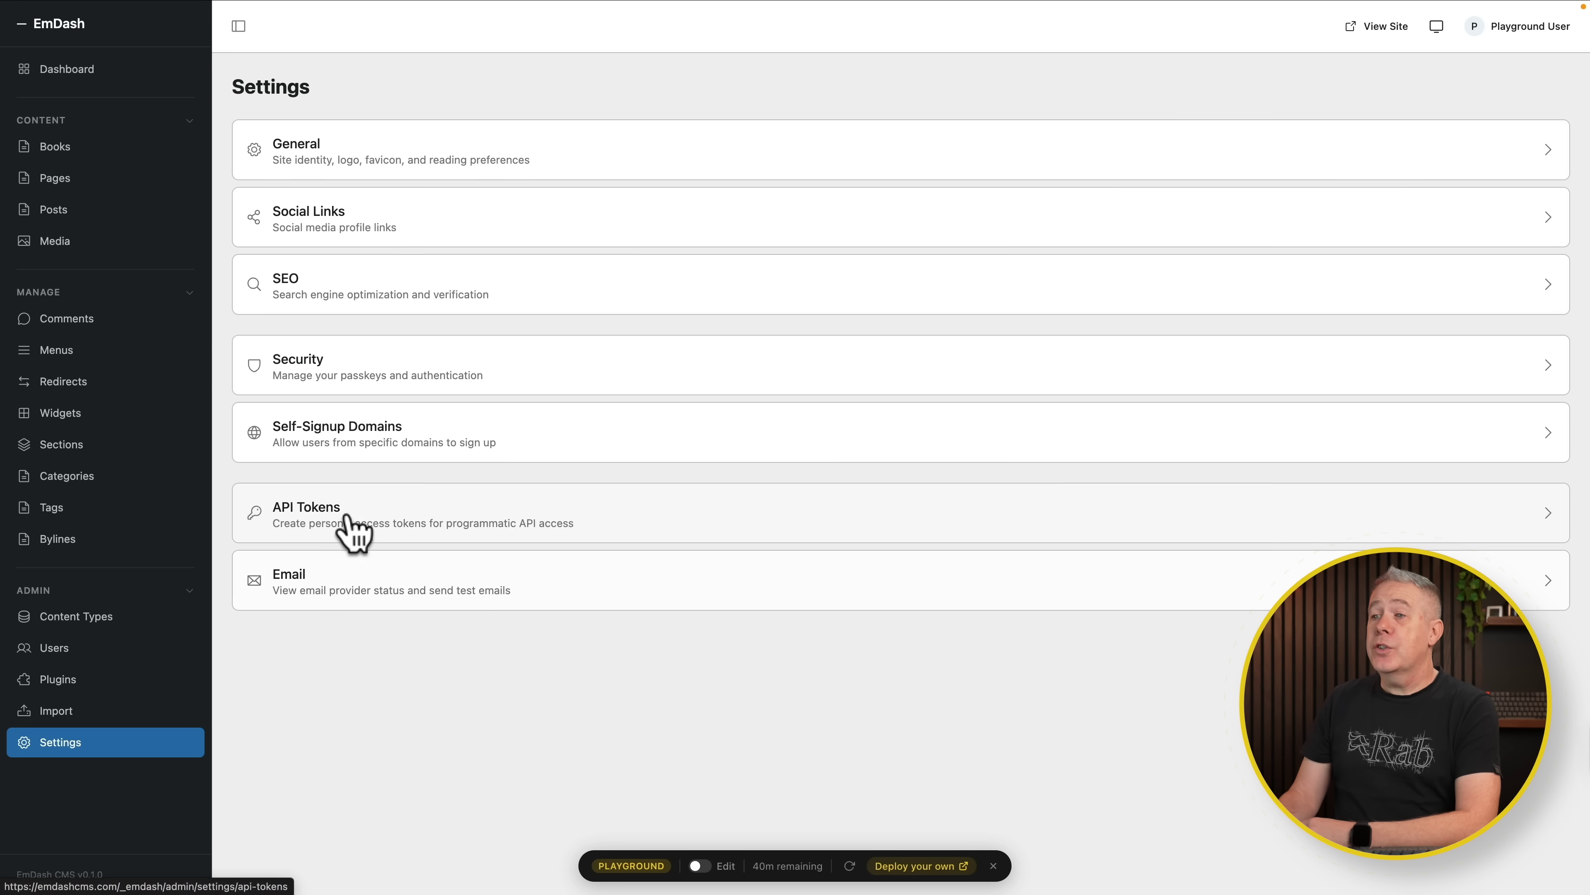
Step: View the API Tokens page without creating a token, and open the Security settings
left_click(343, 514)
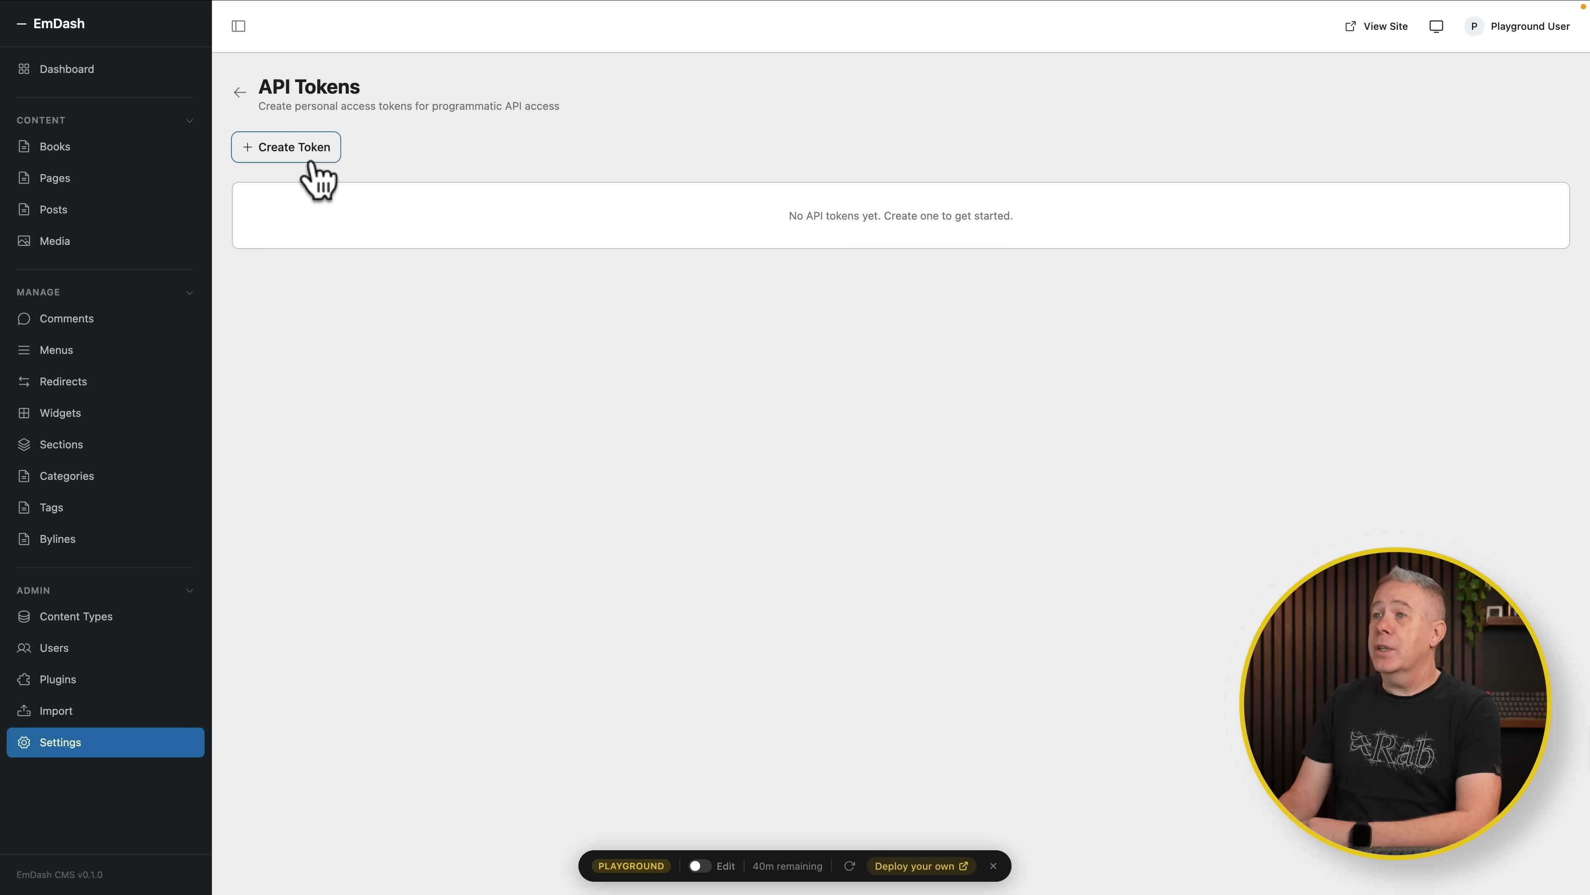
left_click(239, 94)
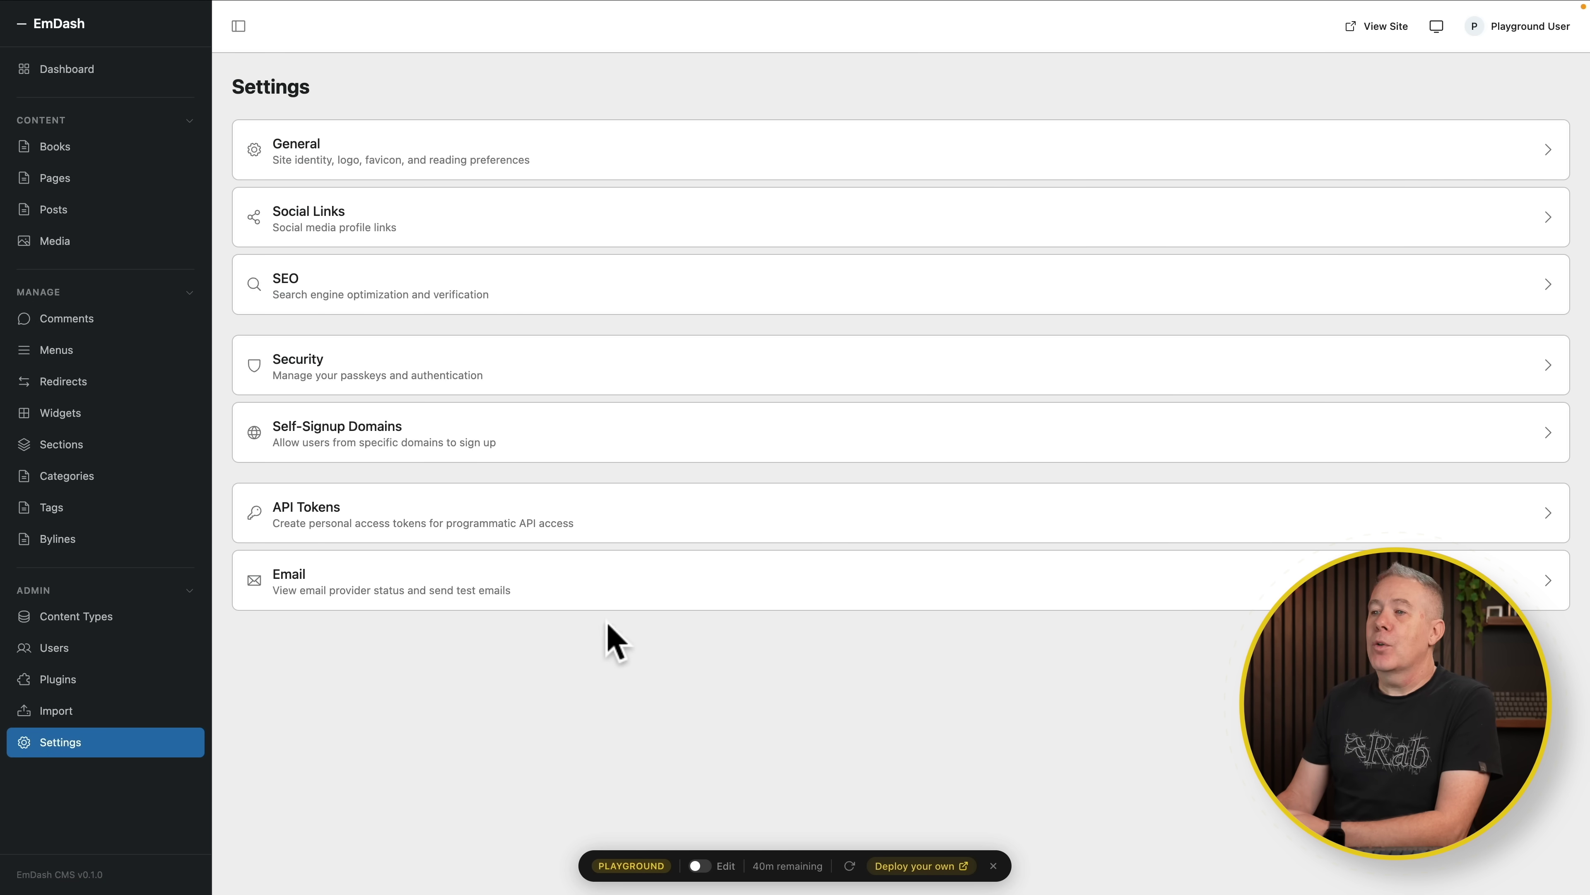
left_click(299, 359)
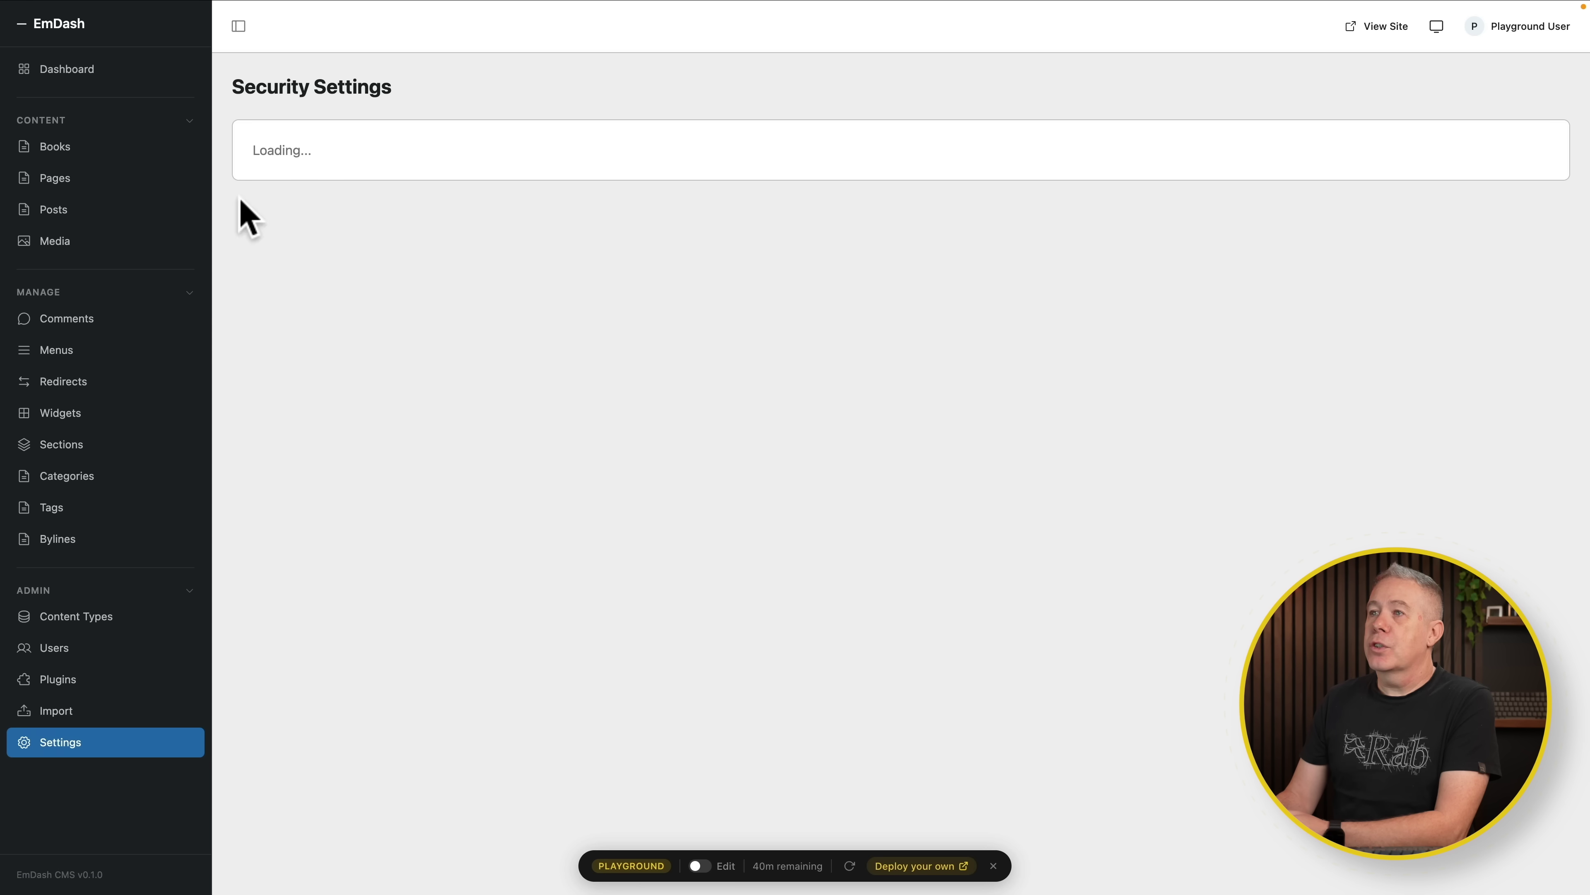